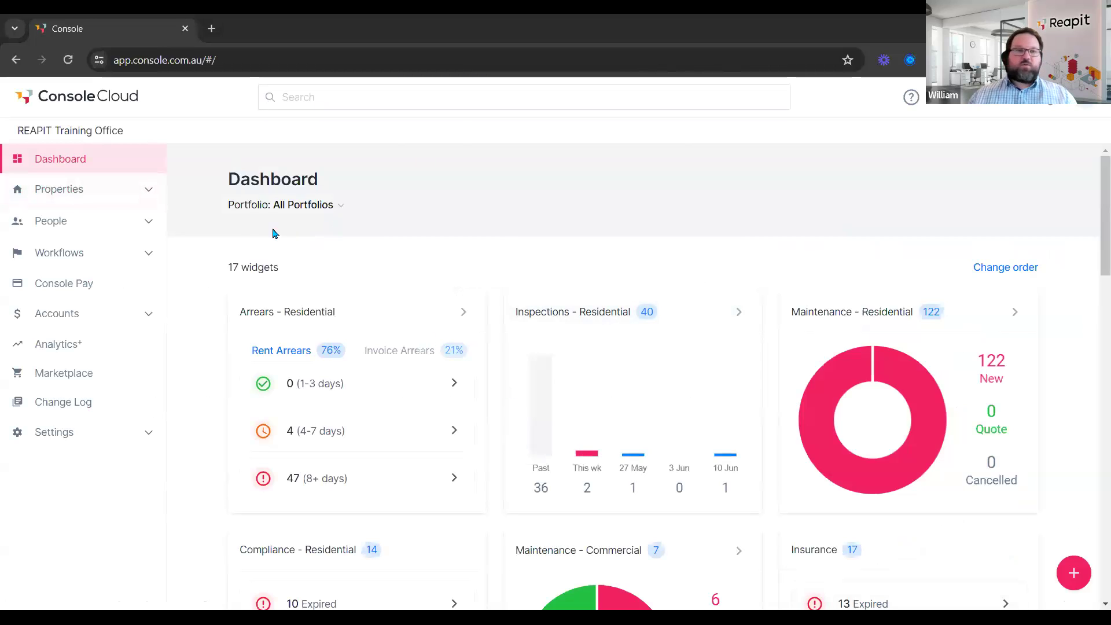
Step: Open the Lease Renewals workflow for residential properties
click(114, 192)
click(74, 220)
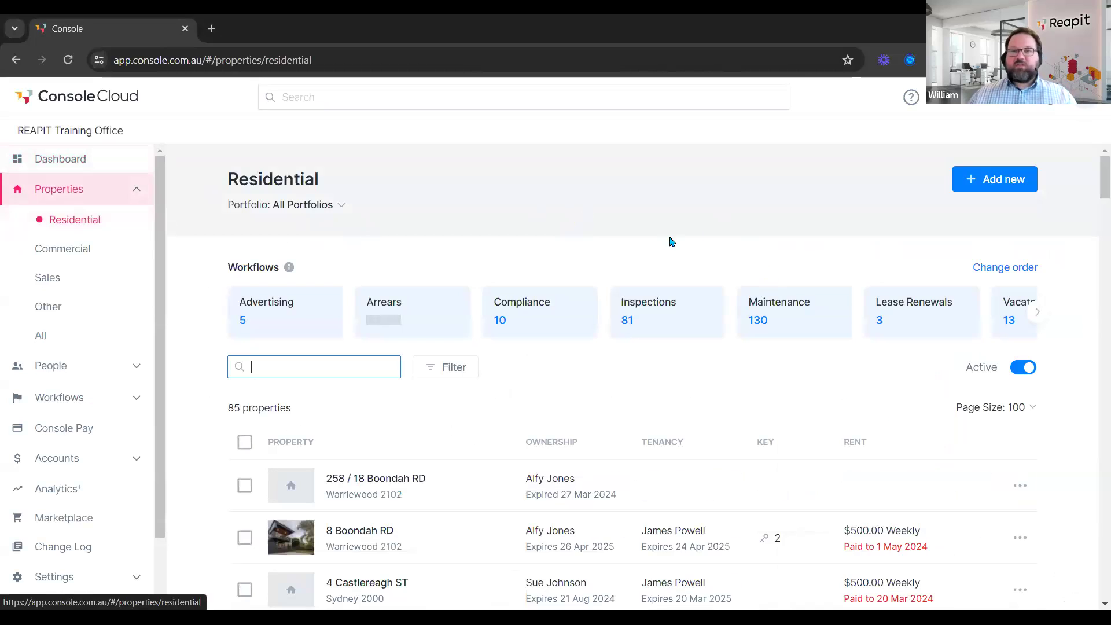
click(937, 319)
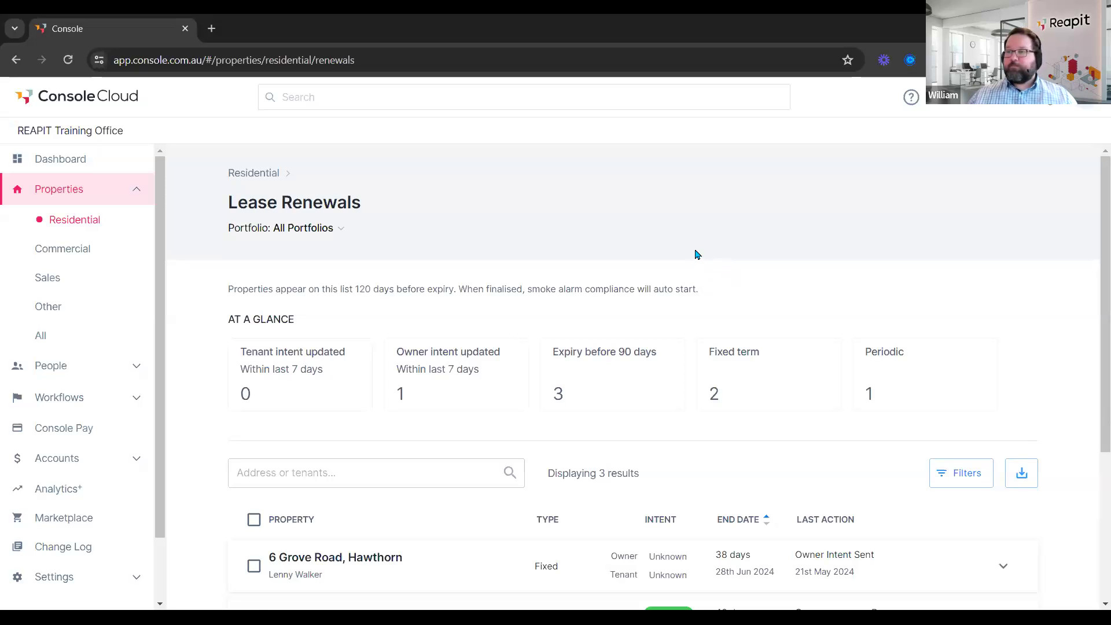
Step: Expand the Pyrmont property's lease renewal and open its Owner Intention form
scroll(697, 254, down, 1)
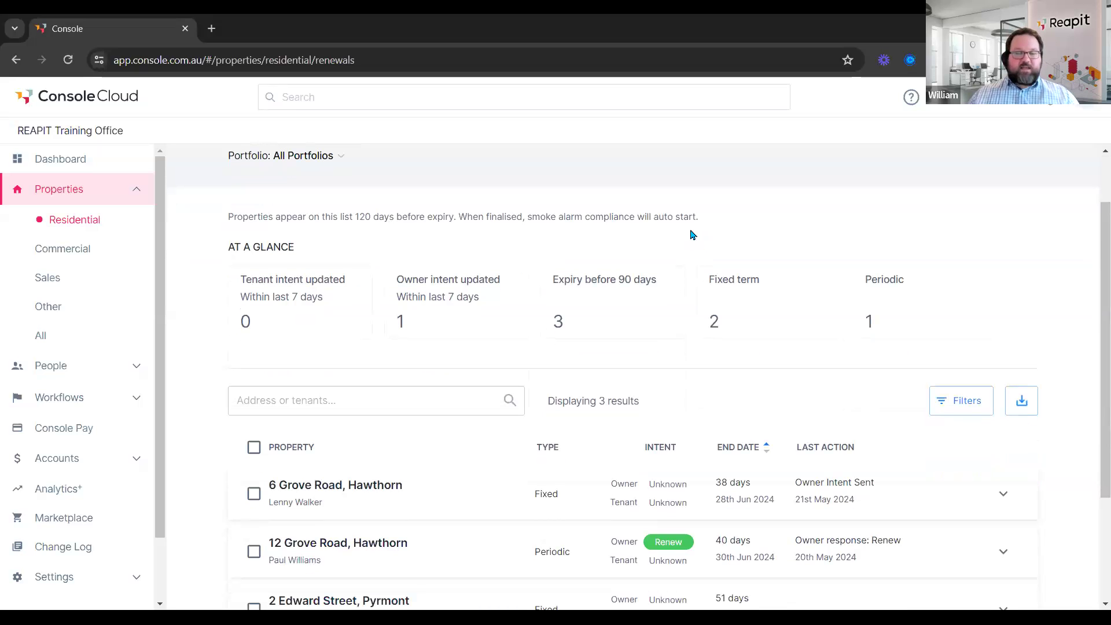
scroll(693, 235, down, 1)
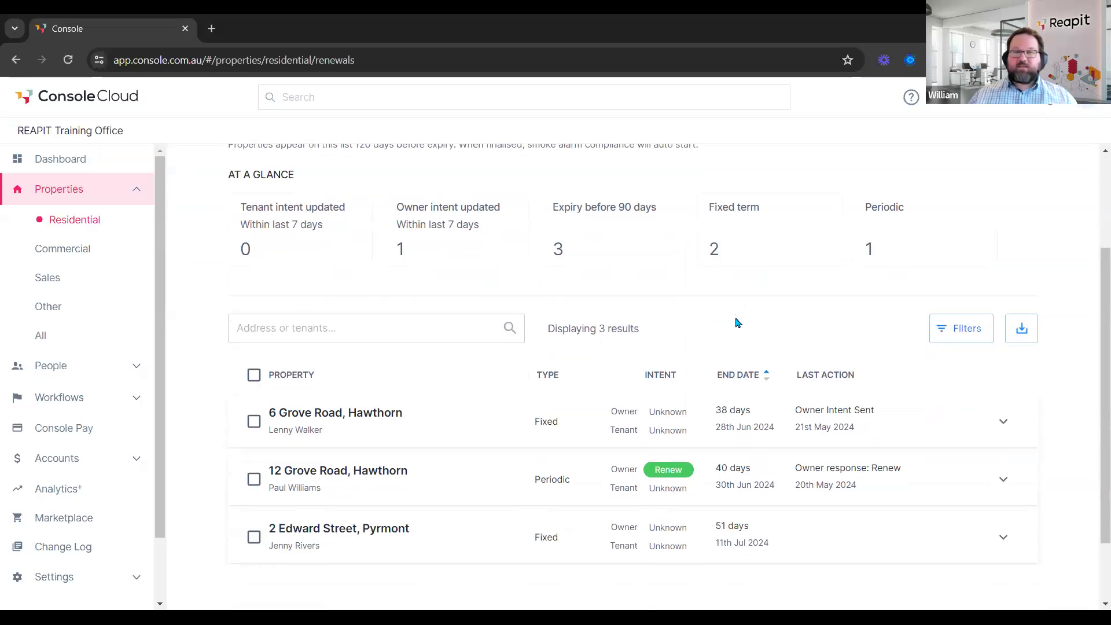
scroll(736, 324, down, 1)
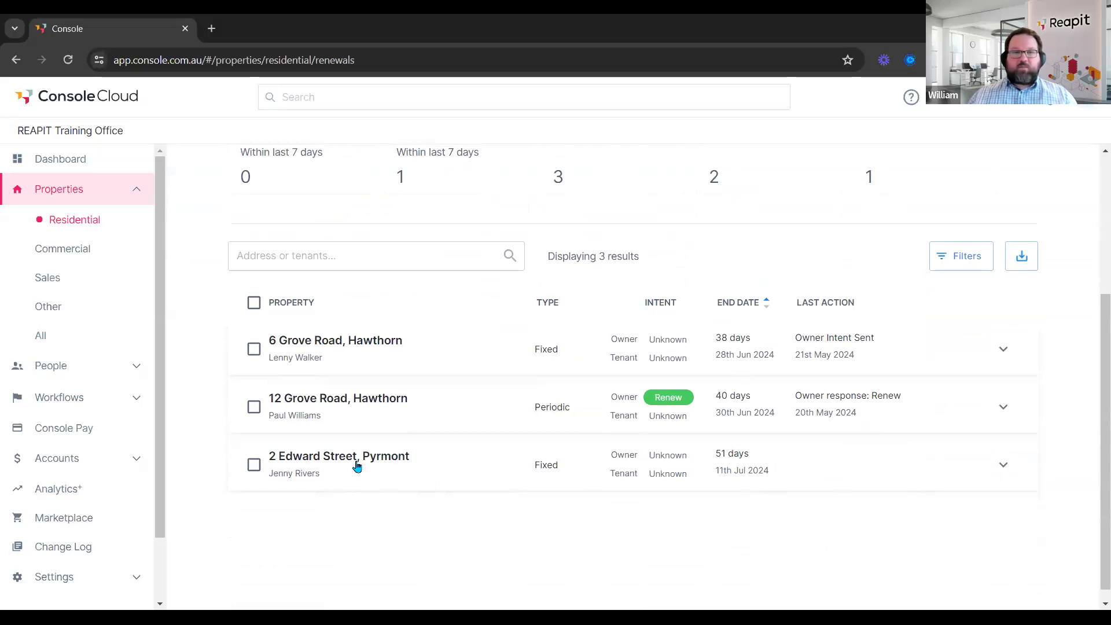
click(400, 464)
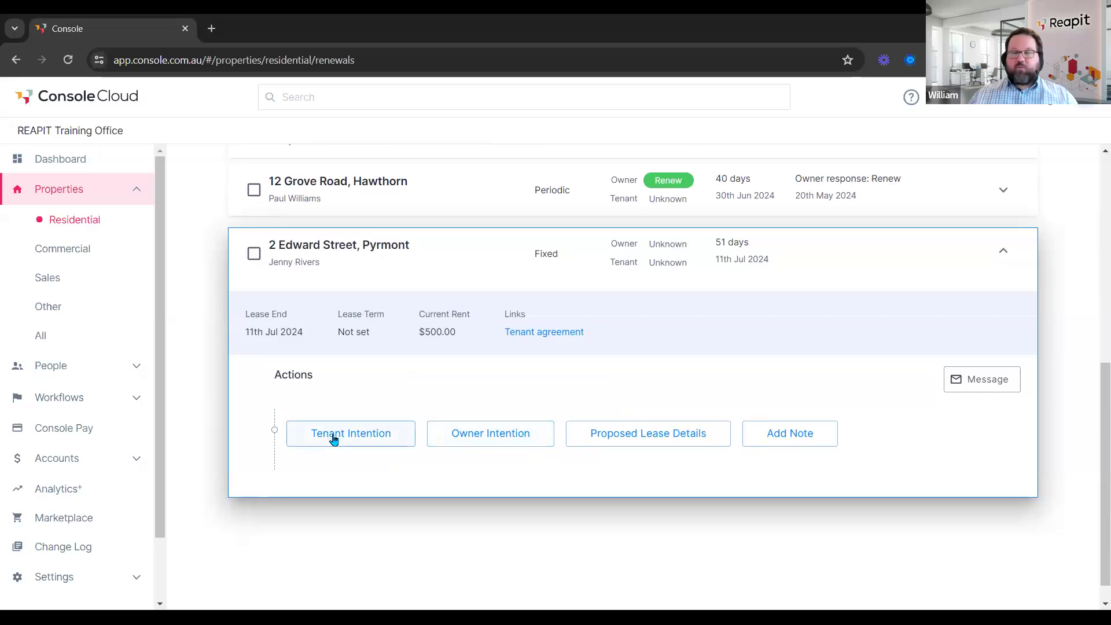
click(498, 435)
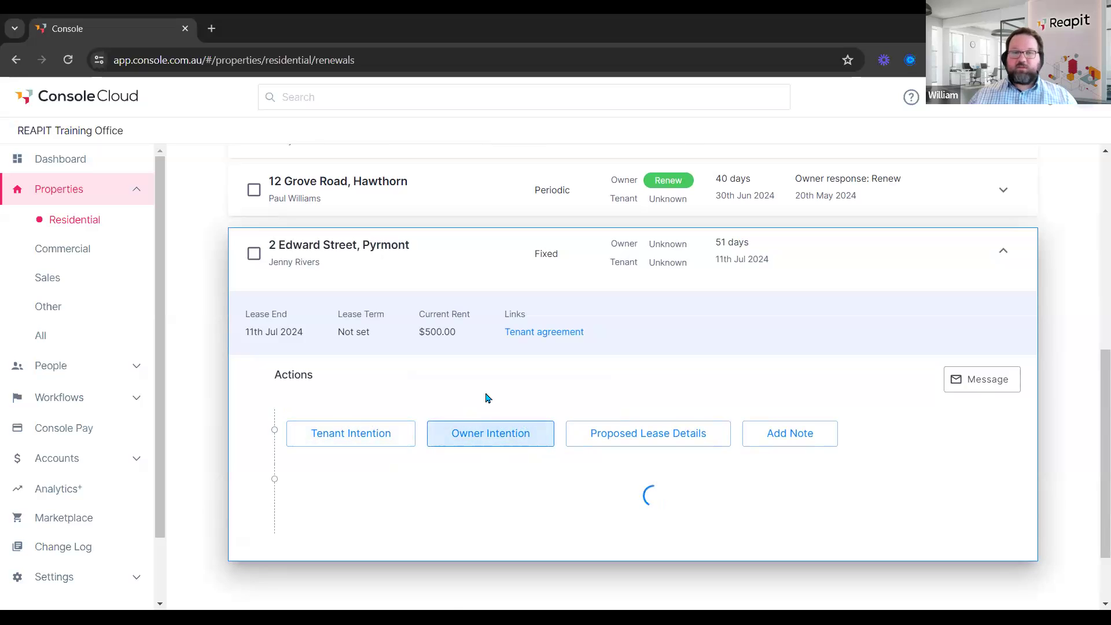
scroll(464, 368, down, 3)
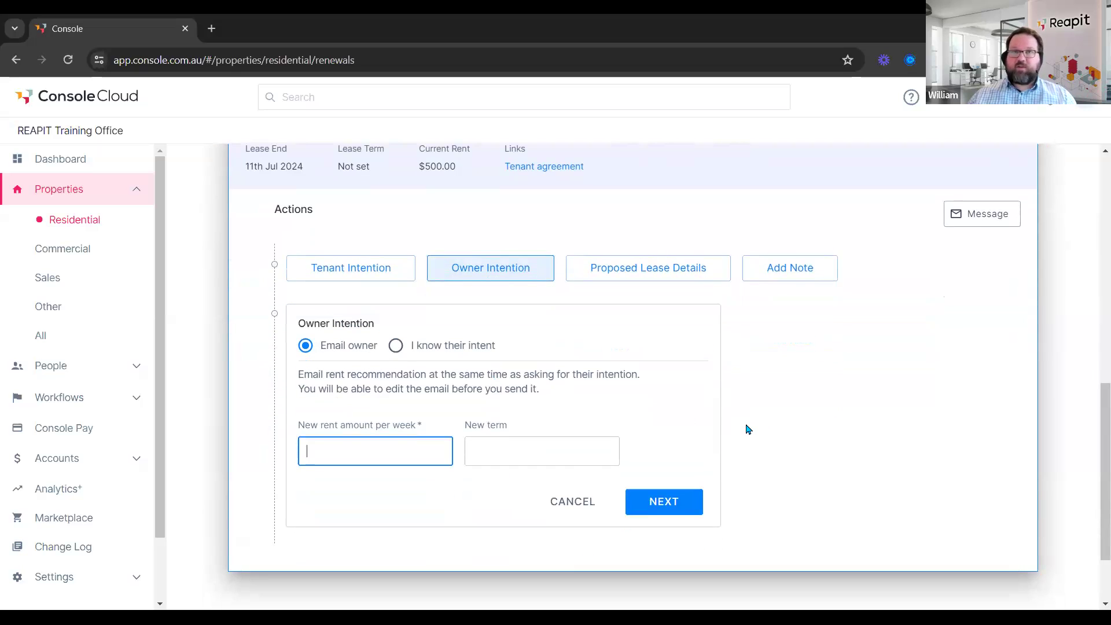
scroll(661, 446, up, 1)
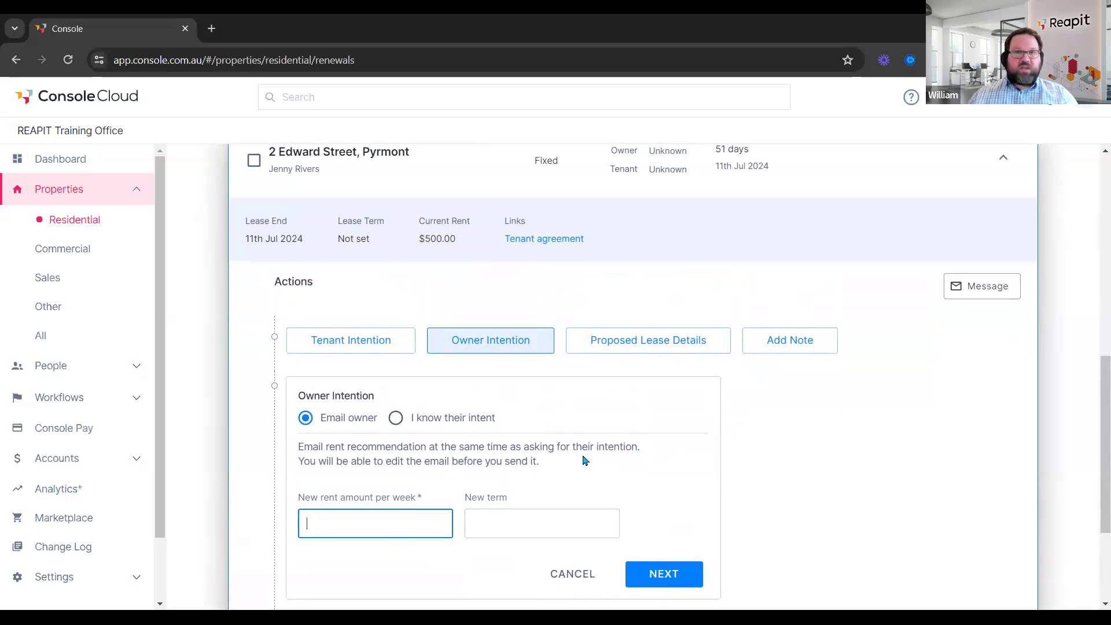
Step: Recommend a new rent of $550 per week for a 12 Months term and proceed to the owner email
click(366, 526)
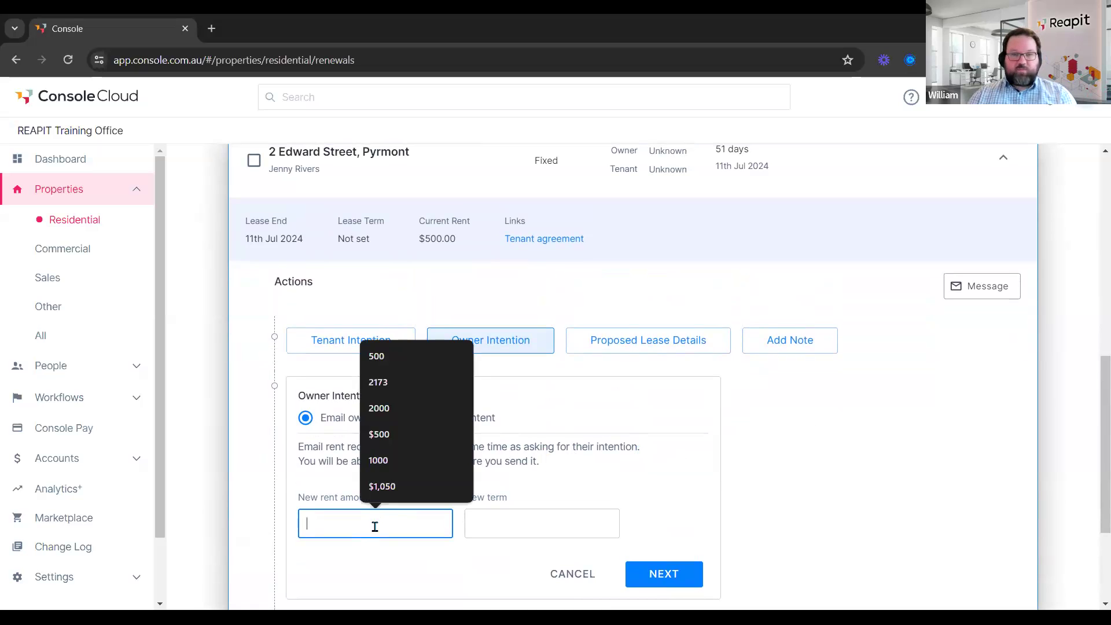
text($550)
click(520, 531)
click(594, 407)
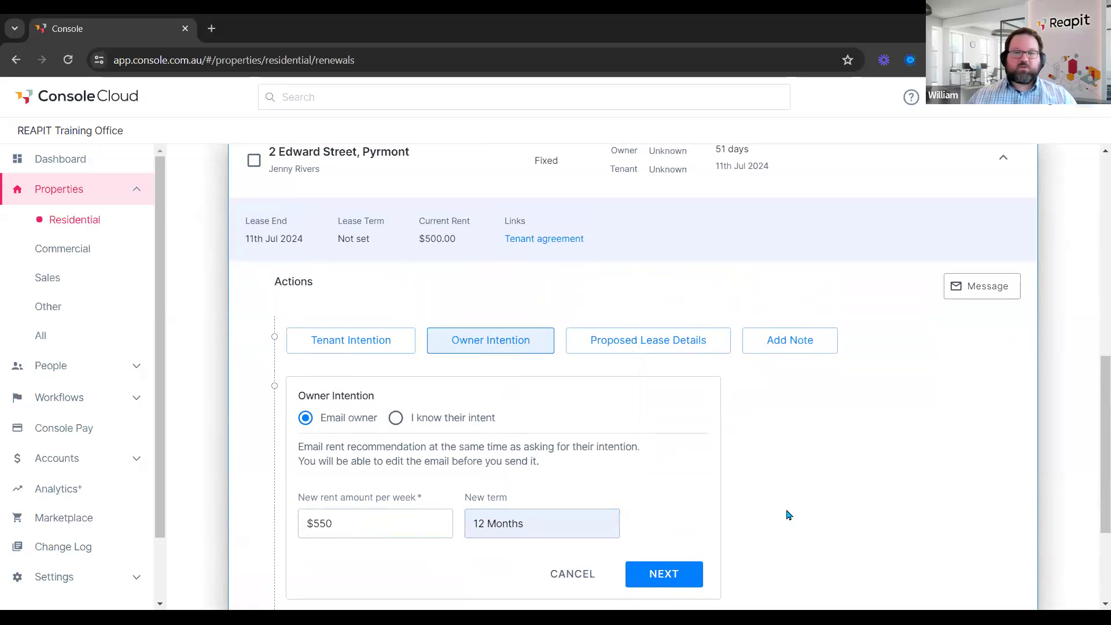
scroll(775, 508, down, 1)
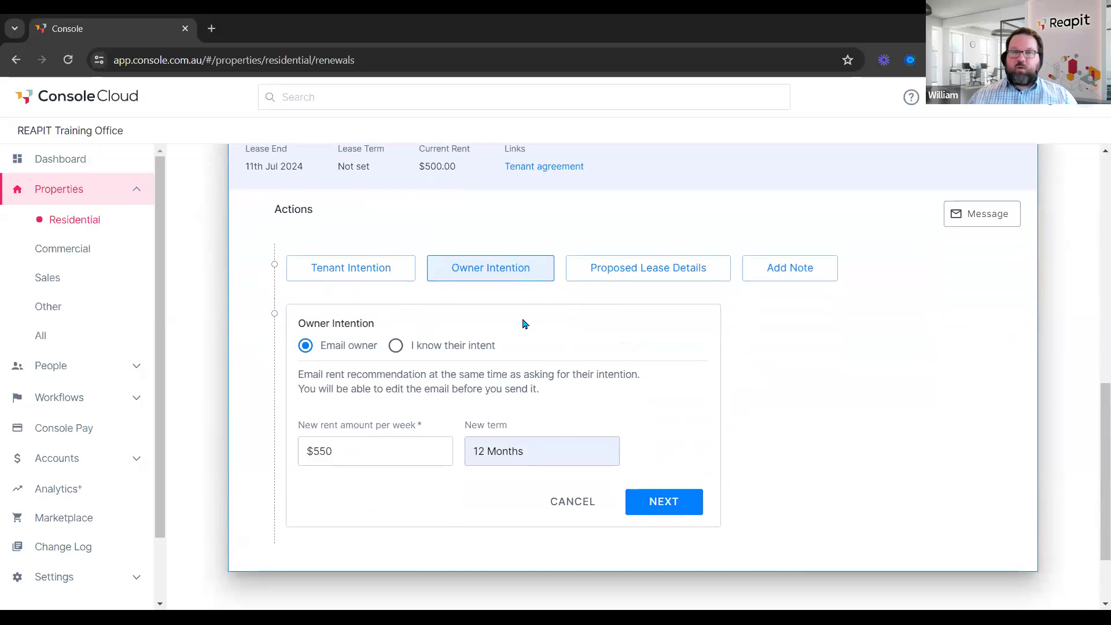
click(687, 503)
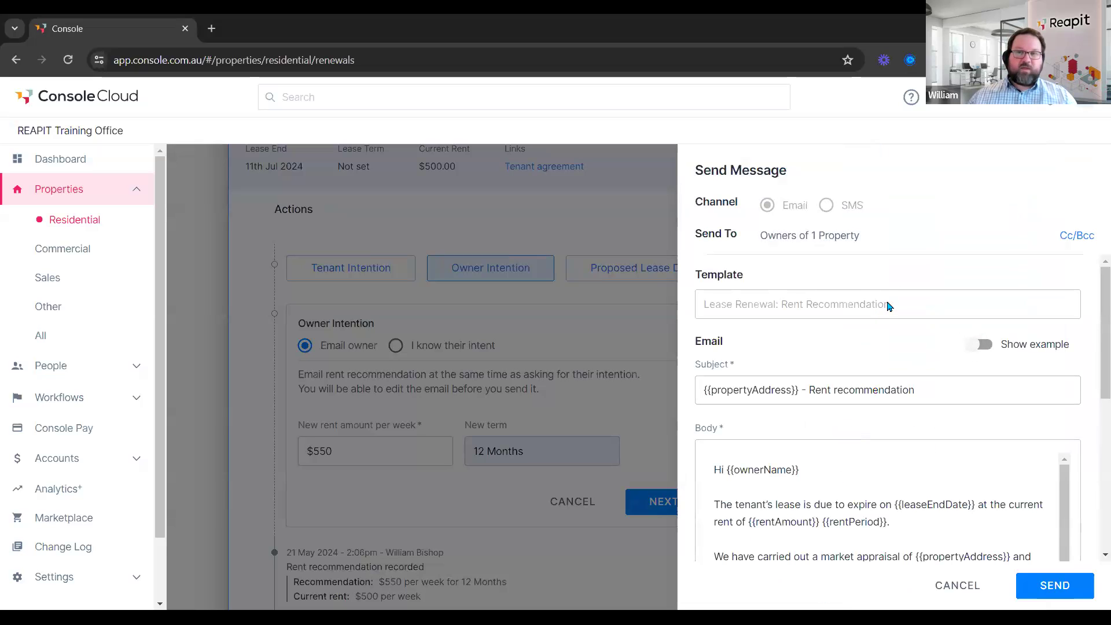
Step: Review the Lease Renewal: Rent Recommendation email's template, subject, body and reply-to details
drag(892, 305, 710, 314)
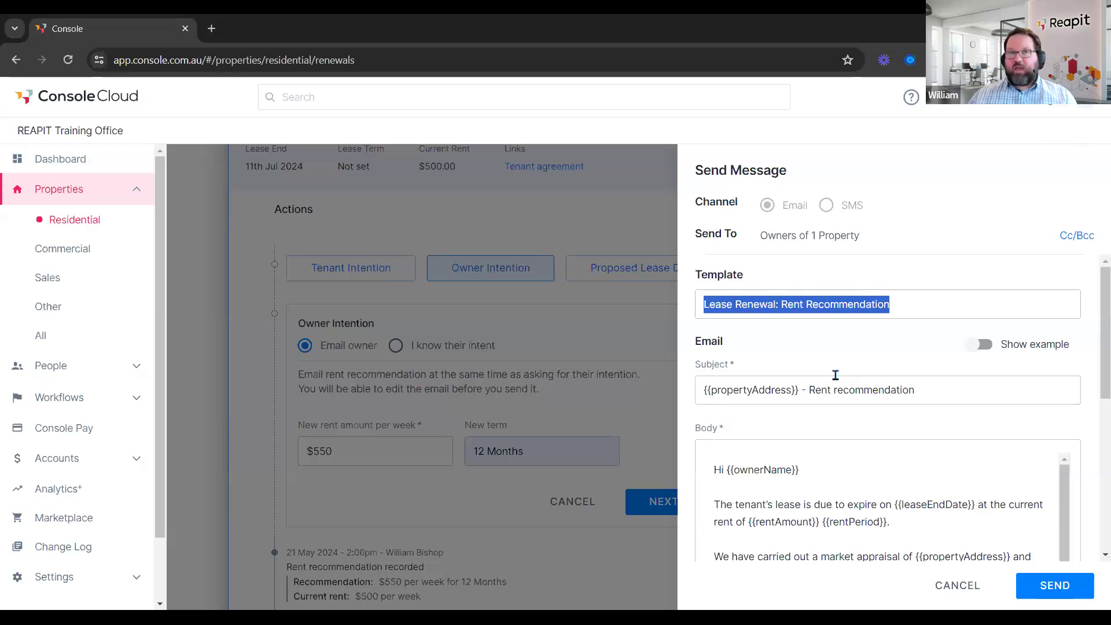
click(809, 347)
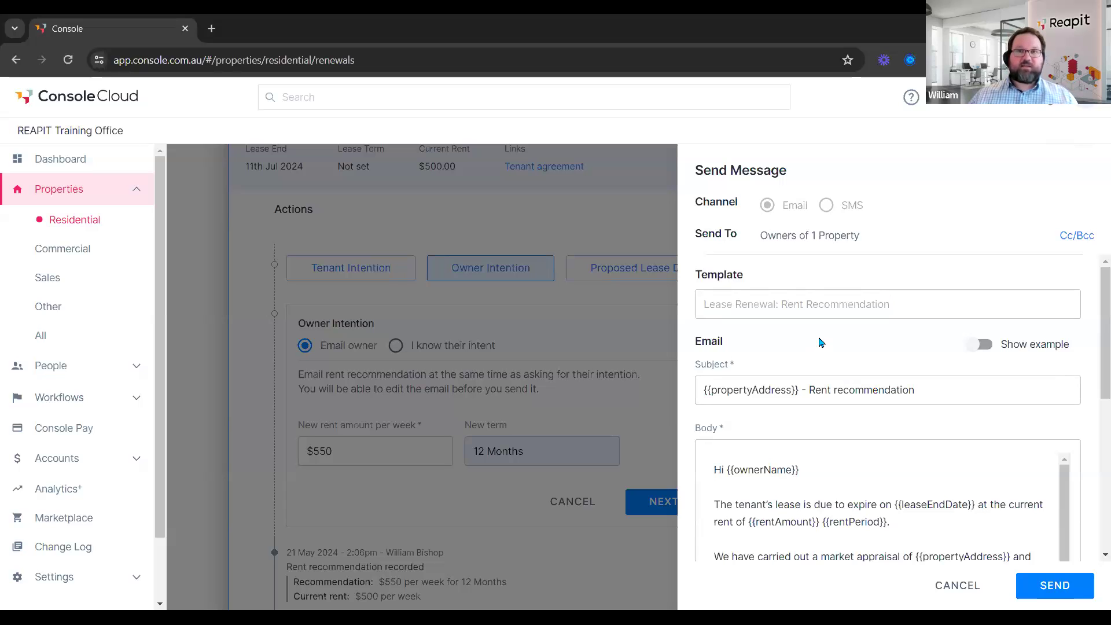
scroll(64, 460, down, 2)
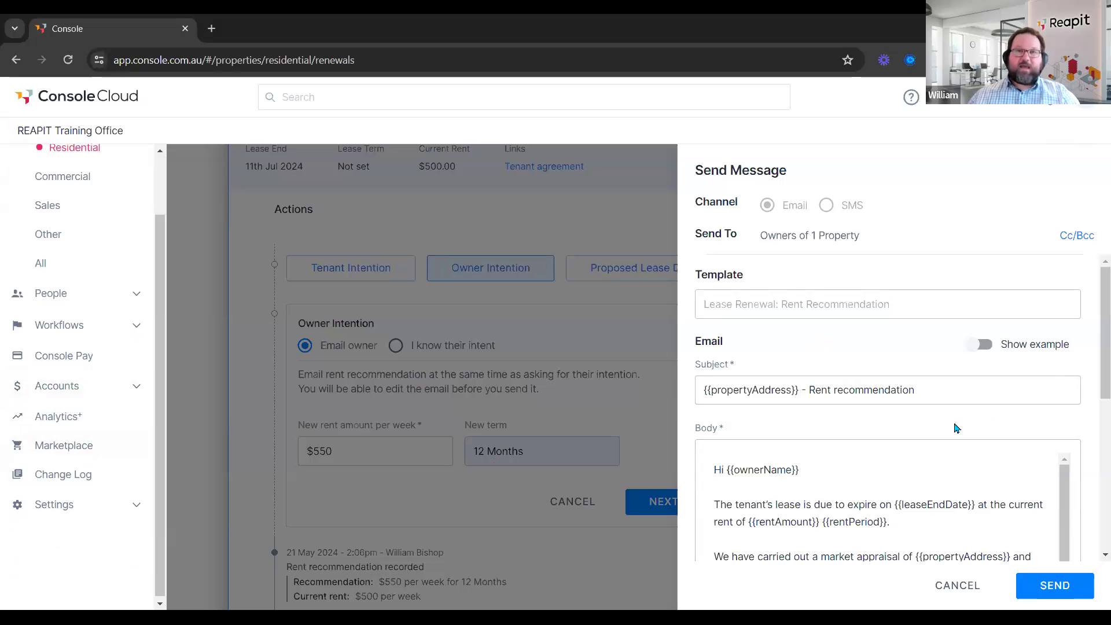
scroll(896, 392, down, 1)
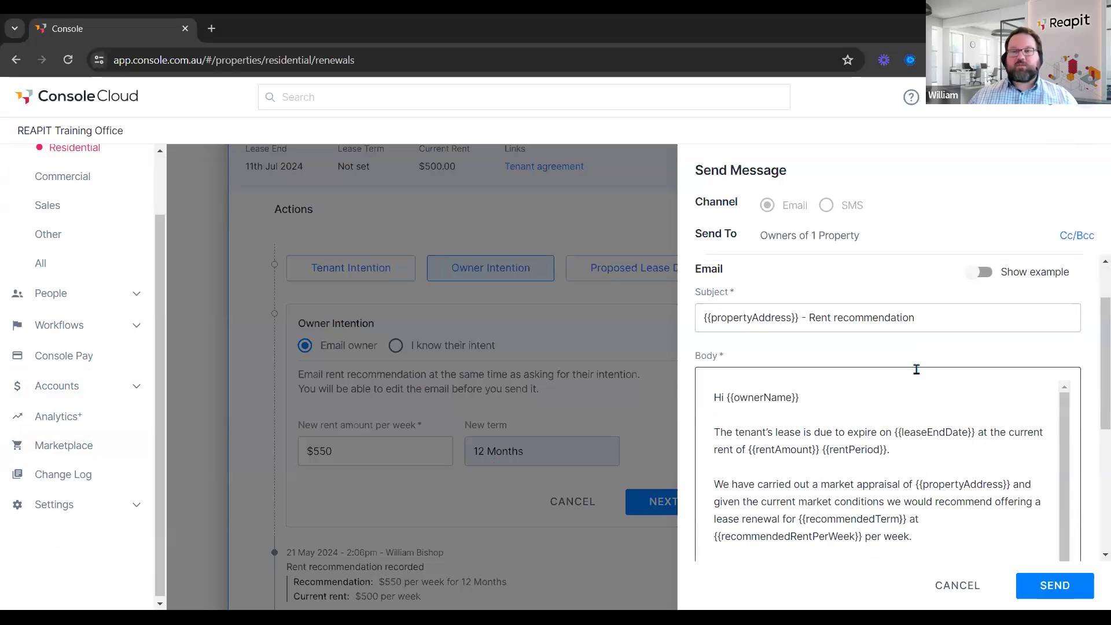
scroll(929, 347, down, 3)
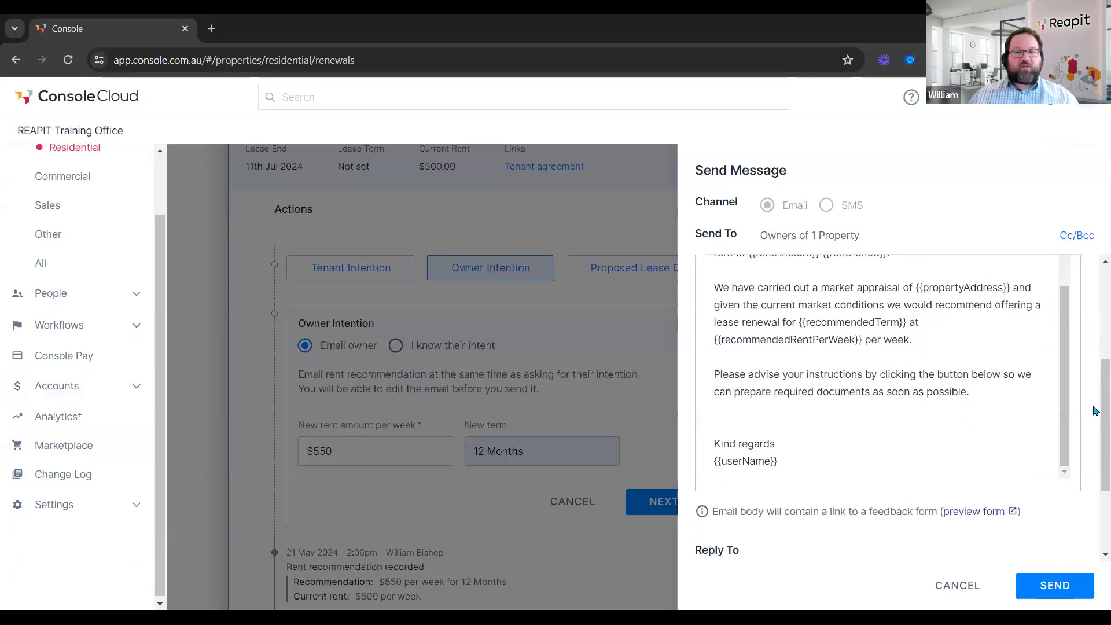
scroll(1094, 412, down, 2)
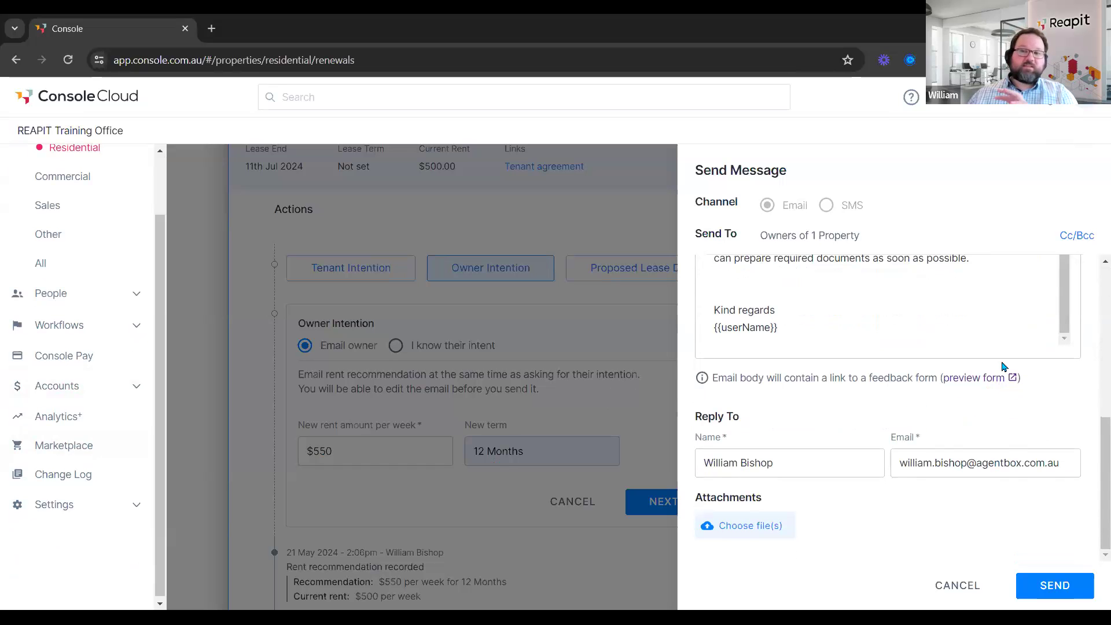
Step: Preview the feedback form linked in the email, close it, and send the rent recommendation to the owners
click(970, 378)
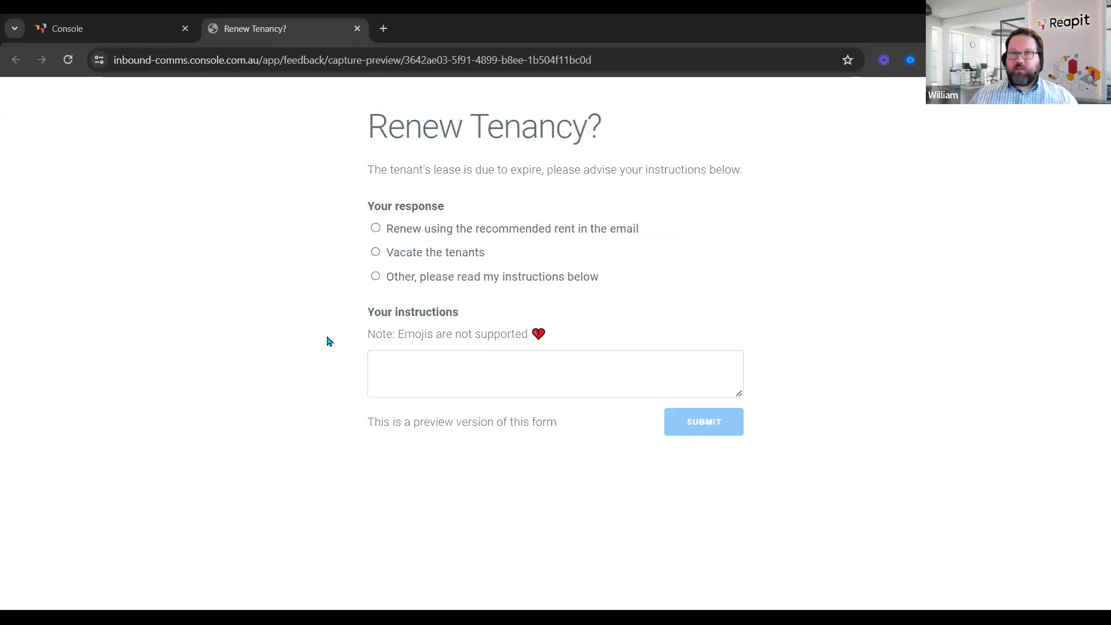
click(357, 28)
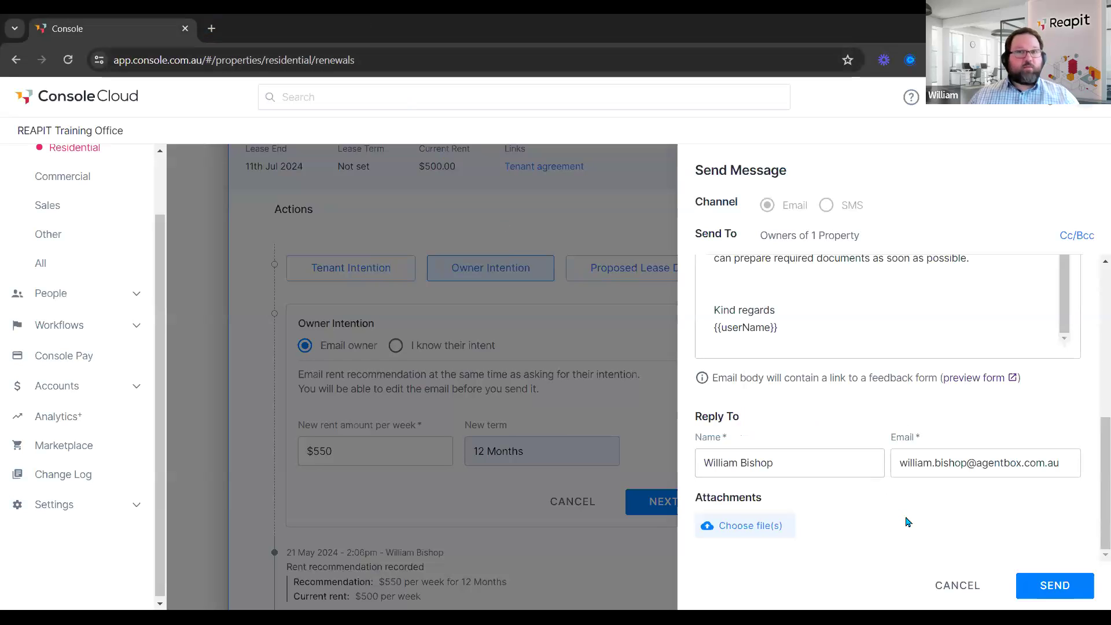
click(1049, 582)
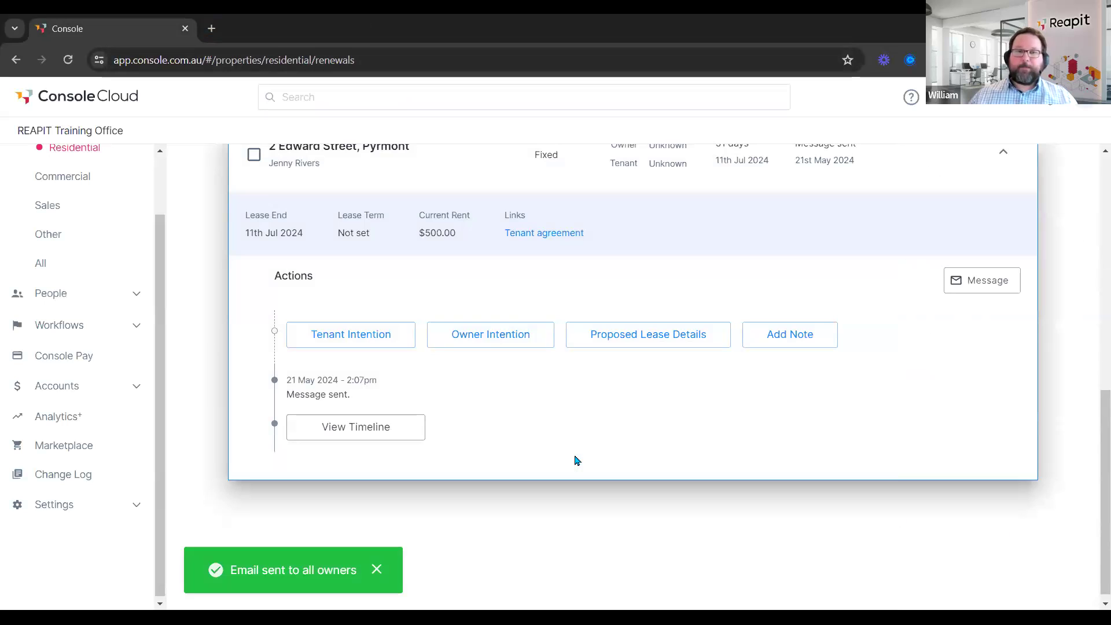
scroll(577, 460, up, 5)
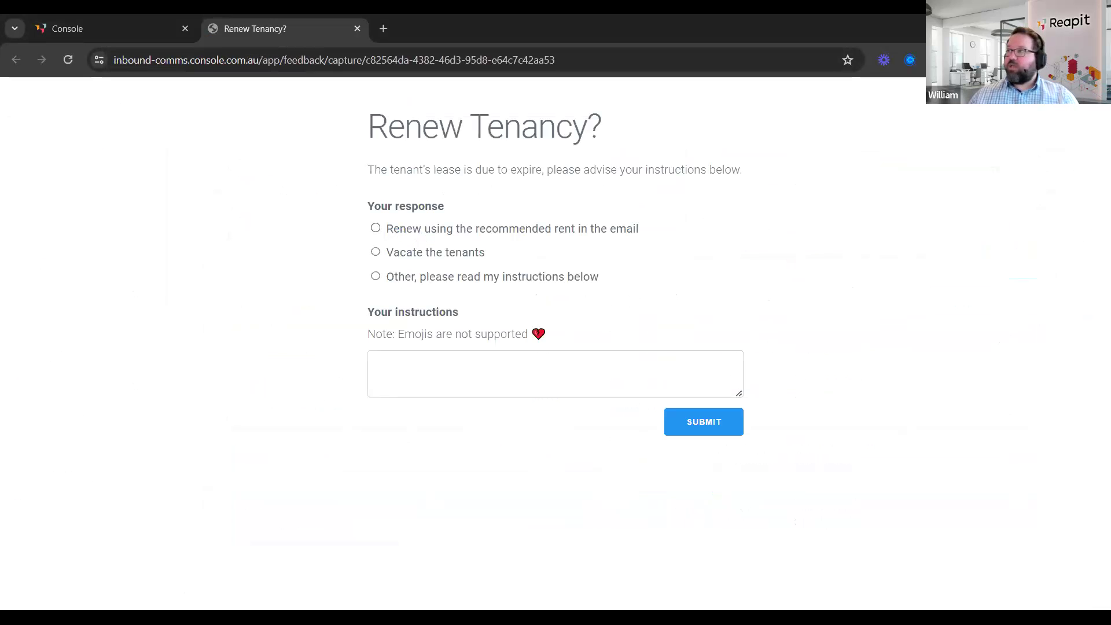
Step: Submit the owner's response "Renew using the recommended rent in the email" with the instructions "Please proceed thank you" and close the form
click(396, 235)
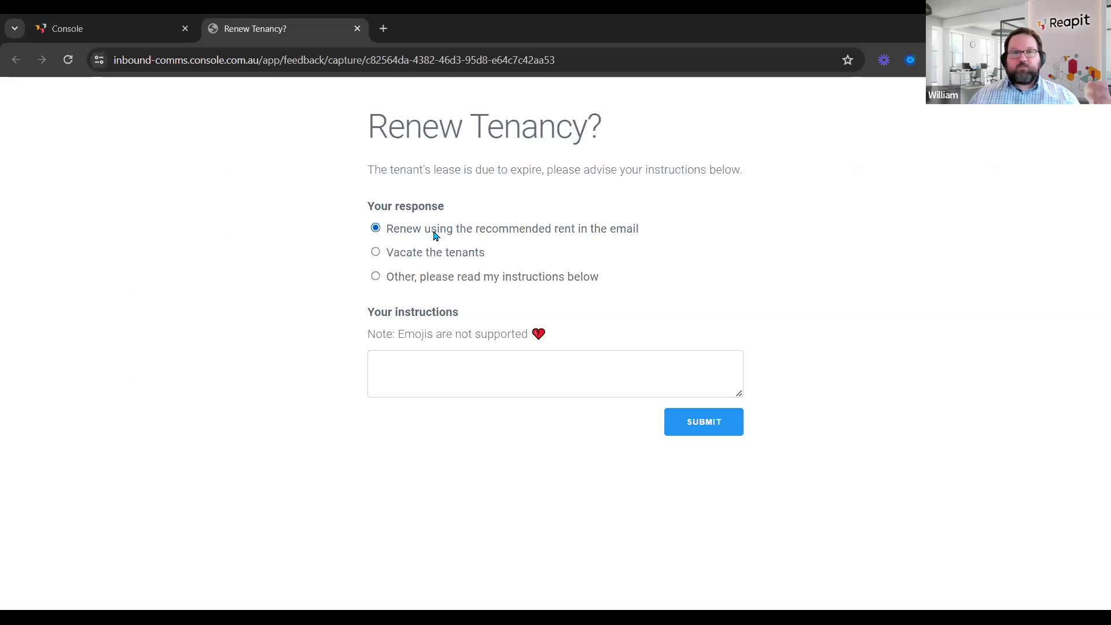
click(441, 376)
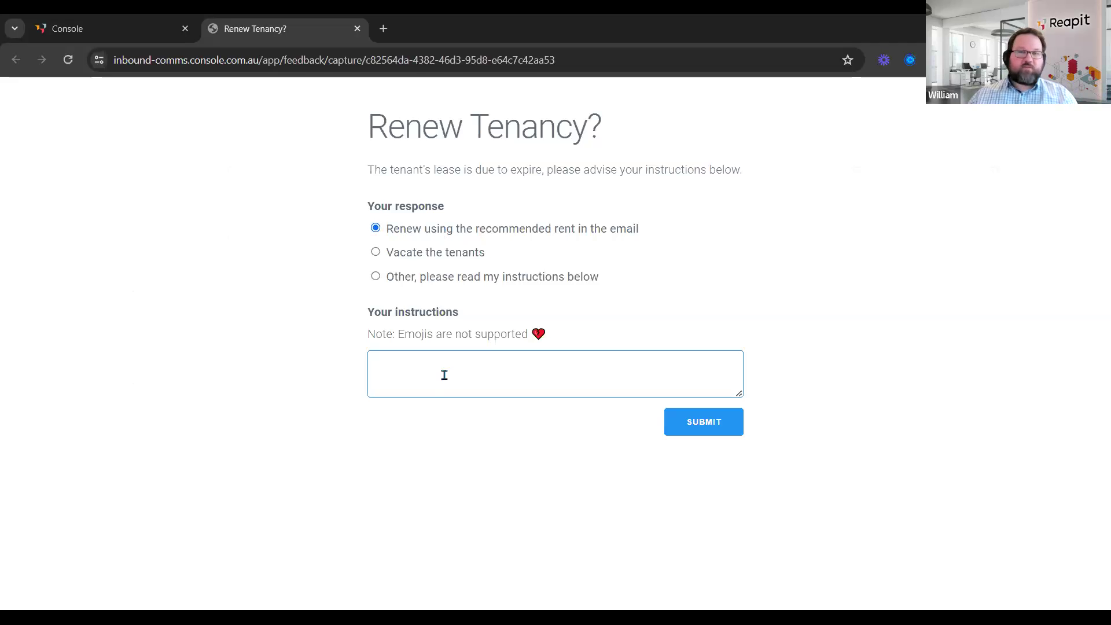
text(P)
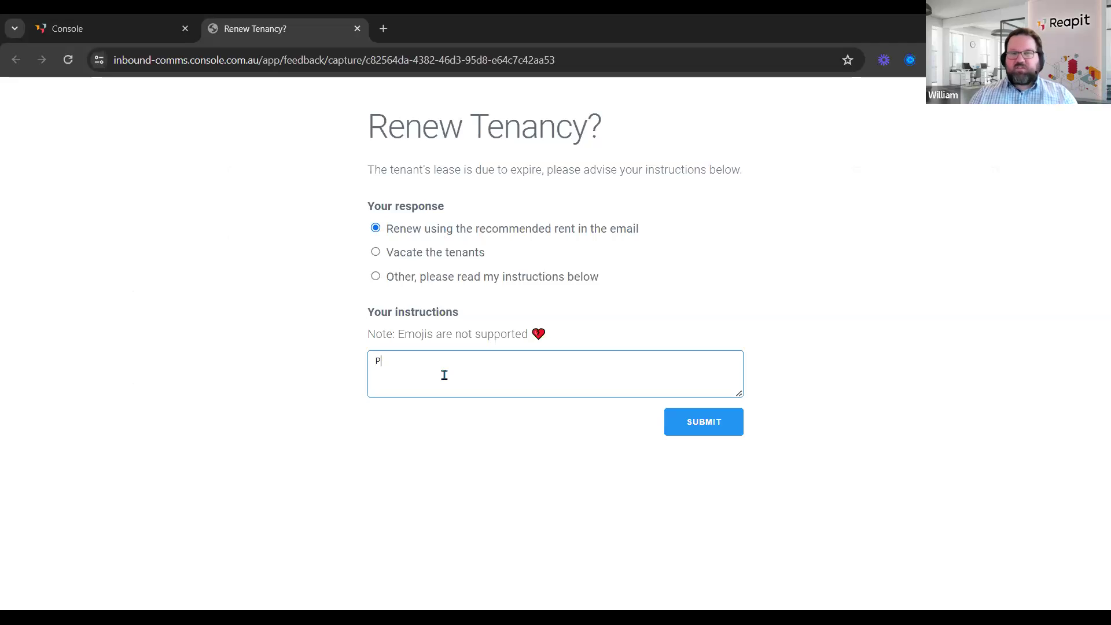
text(lease pr)
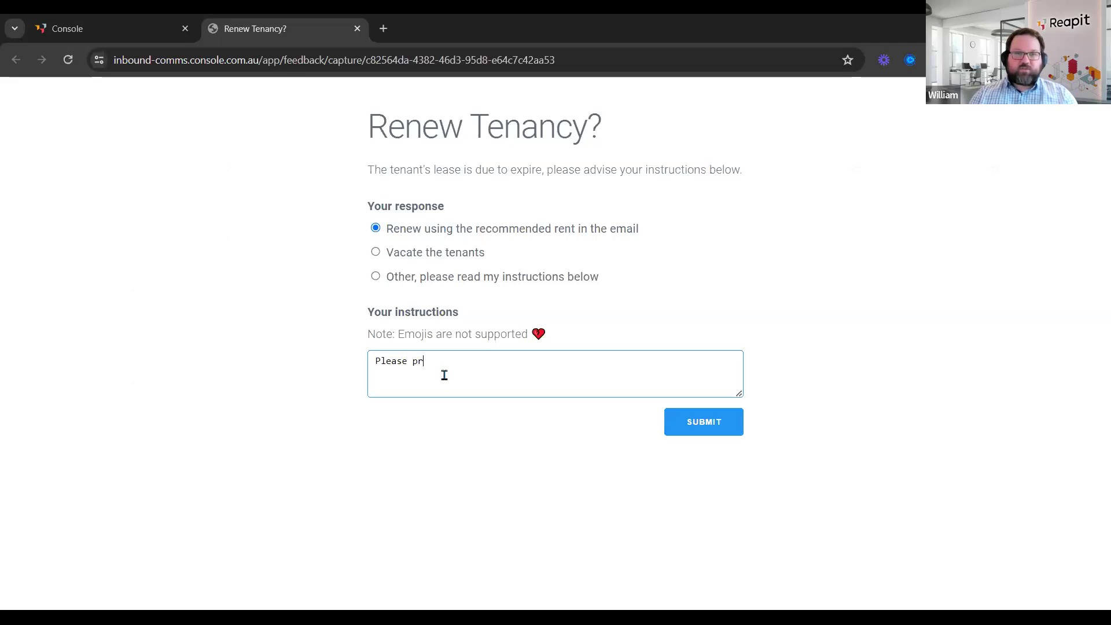
text(ocee)
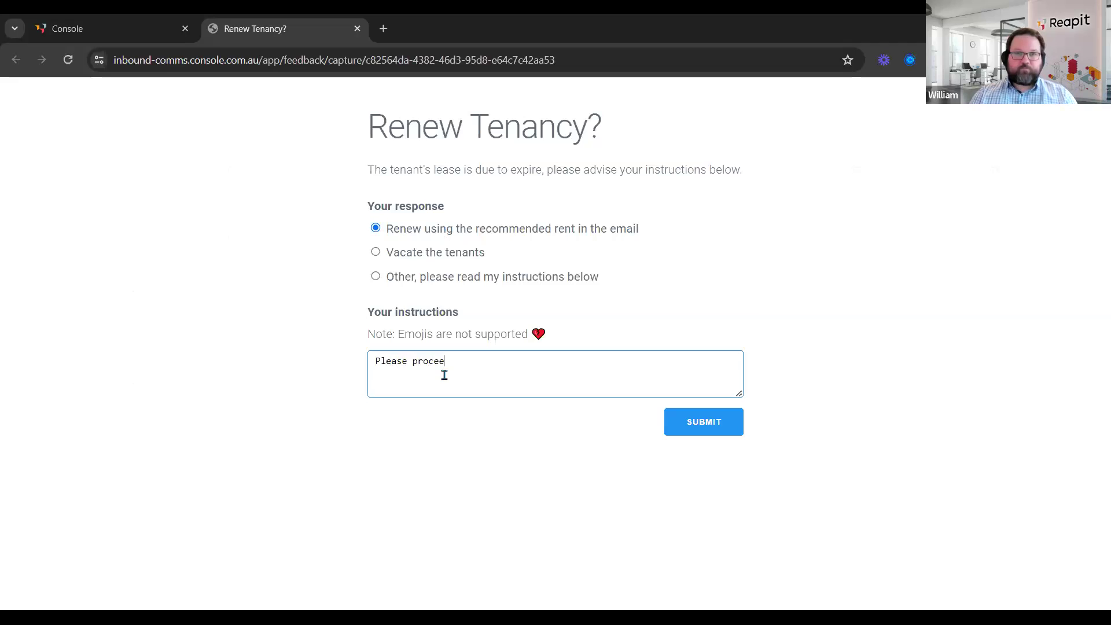
text(oceed thank you)
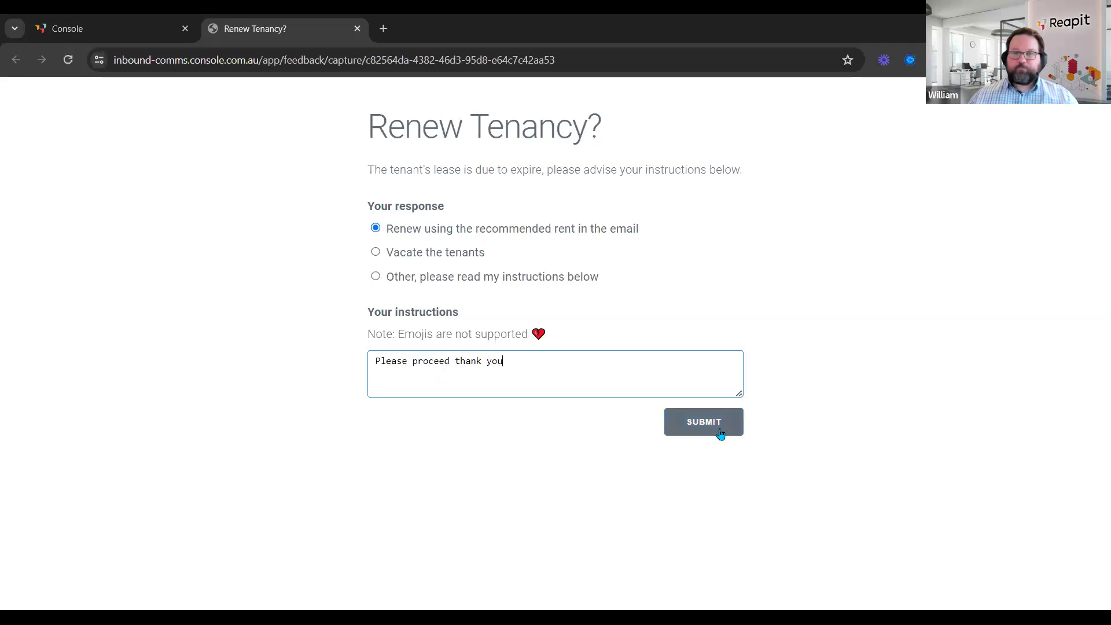
click(720, 434)
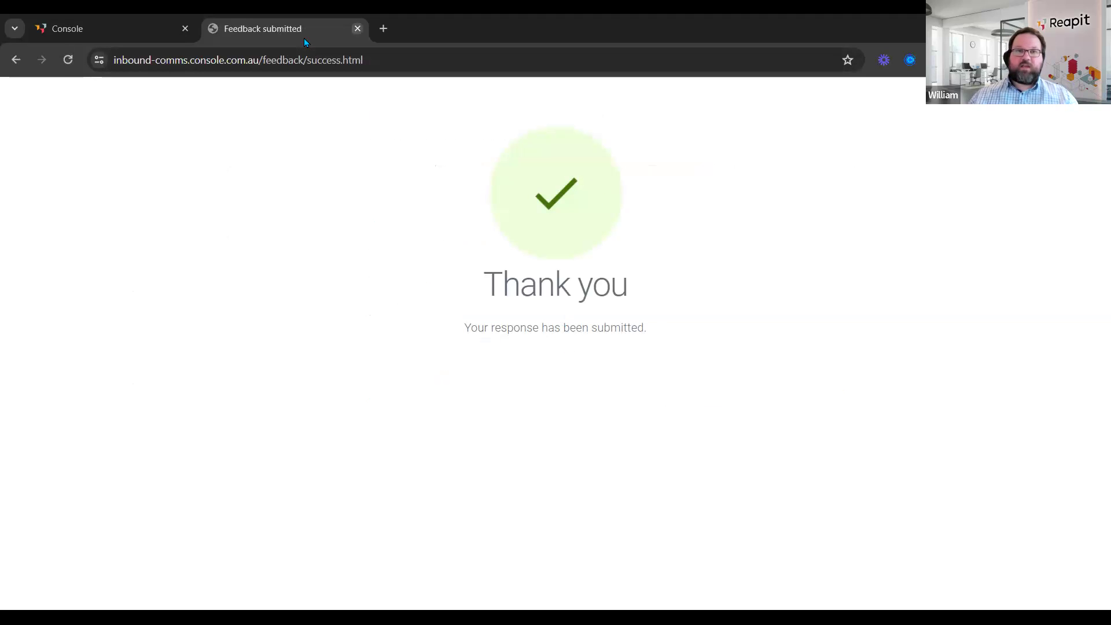
key(ctrl+w)
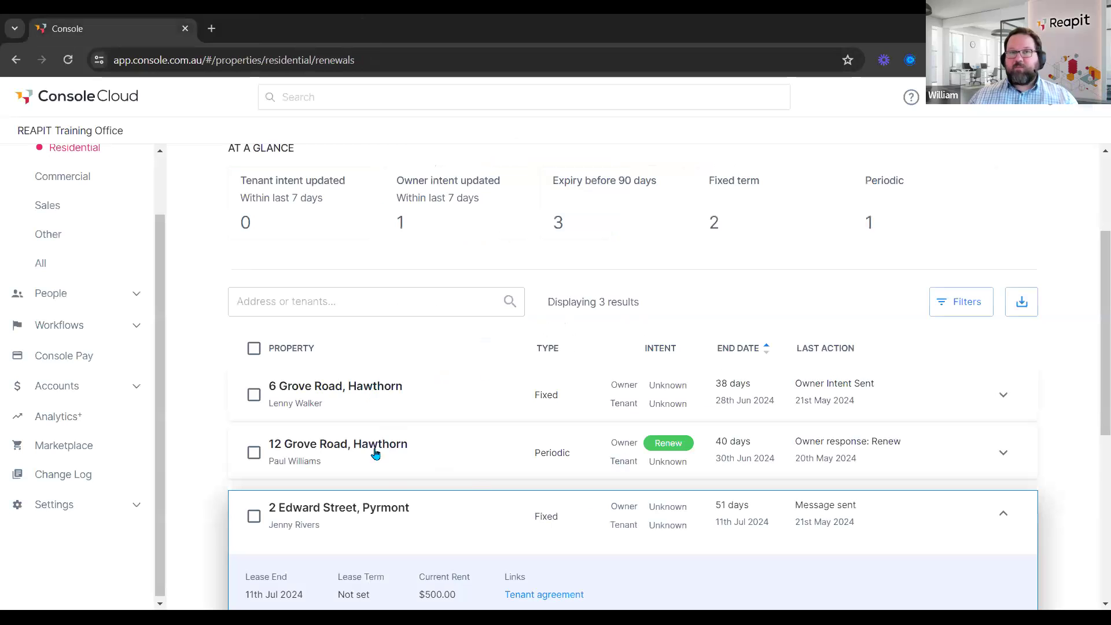
Step: Reload the Lease Renewals page to refresh the owner responses
scroll(549, 508, up, 2)
scroll(548, 508, up, 2)
click(69, 60)
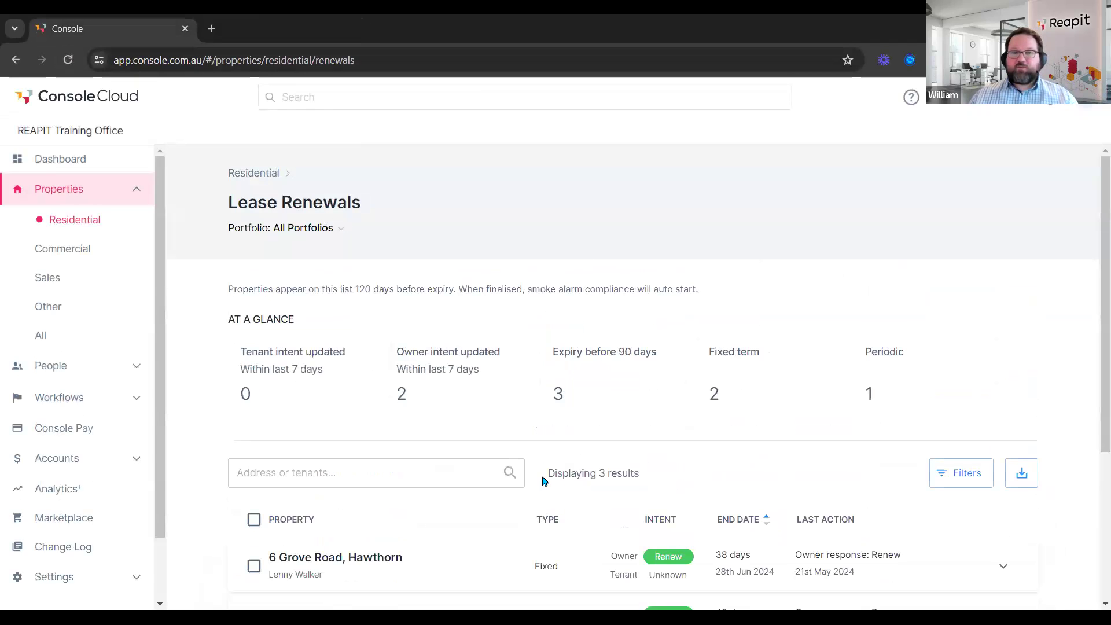
Step: Filter the lease renewals to those with owner intent updated within the last 7 days
scroll(543, 465, down, 1)
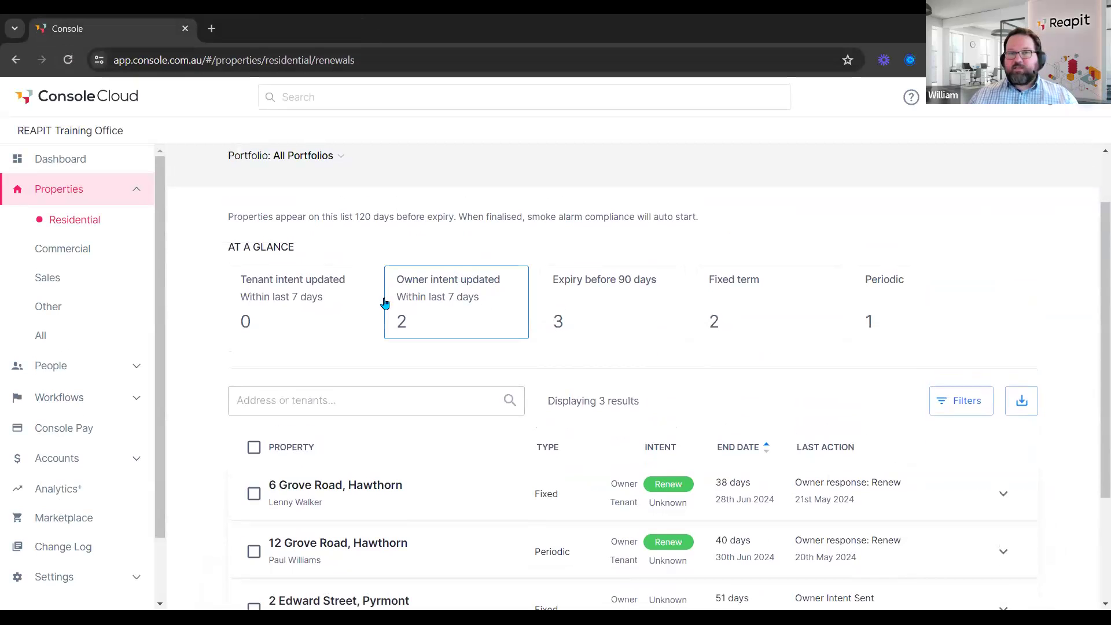
click(452, 301)
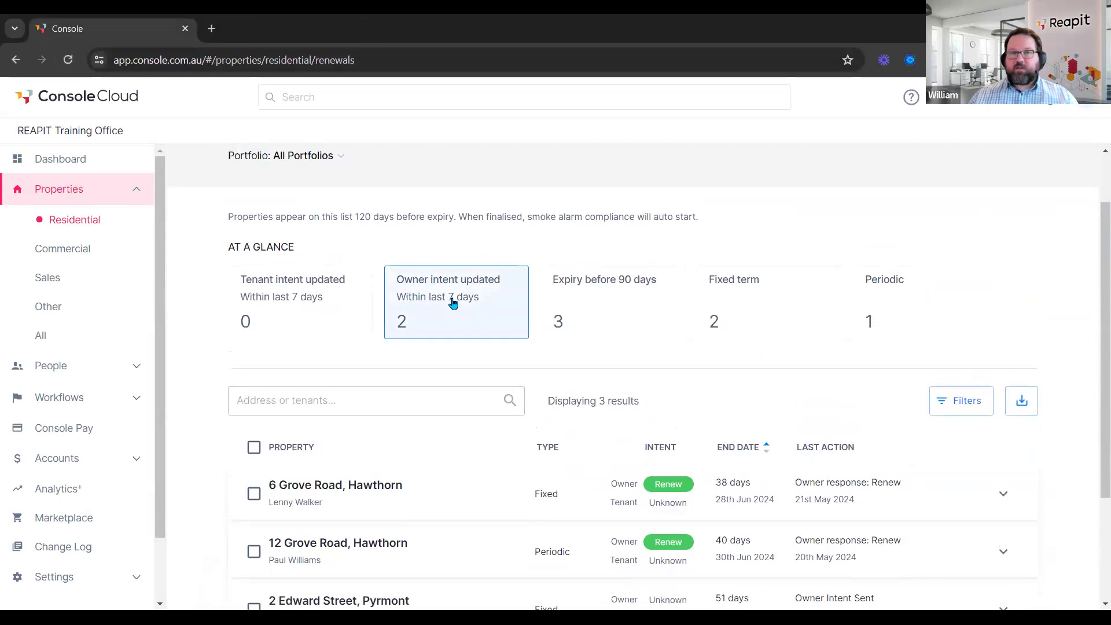
scroll(649, 373, down, 1)
scroll(650, 373, down, 1)
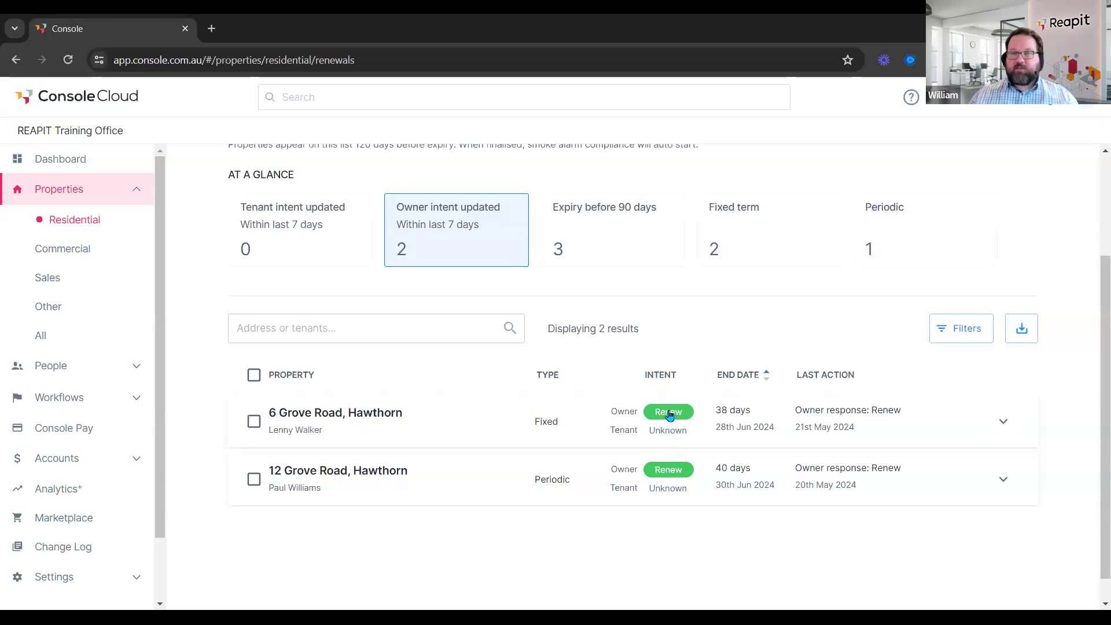
Step: Expand the fixed-term renewal ending 28th Jun 2024 and review the owner's recorded intention and comment
click(1003, 421)
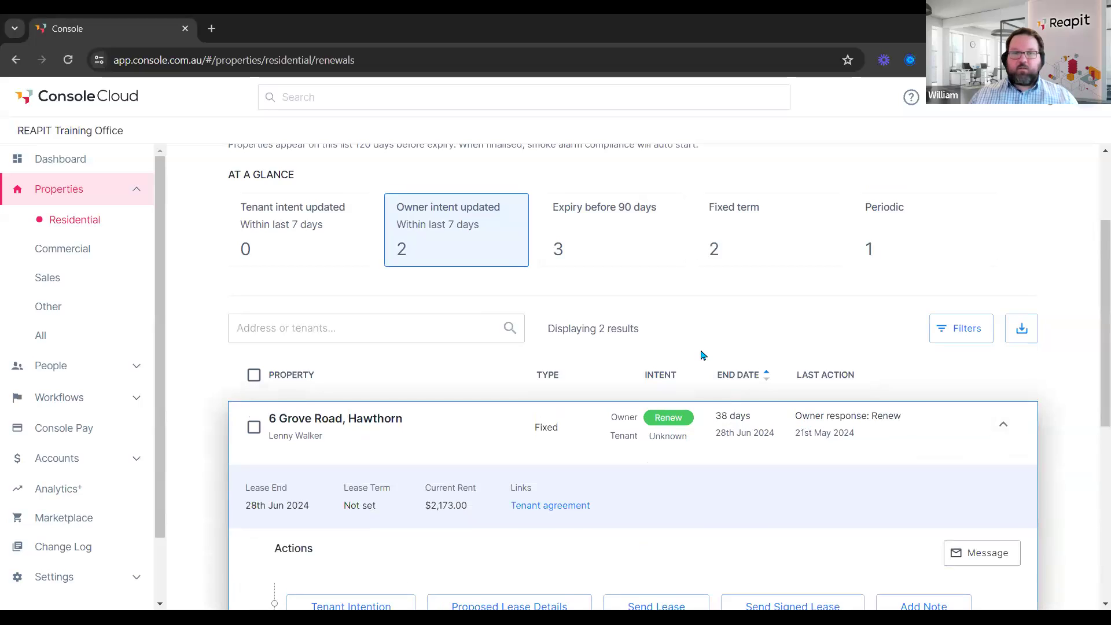
scroll(694, 364, down, 3)
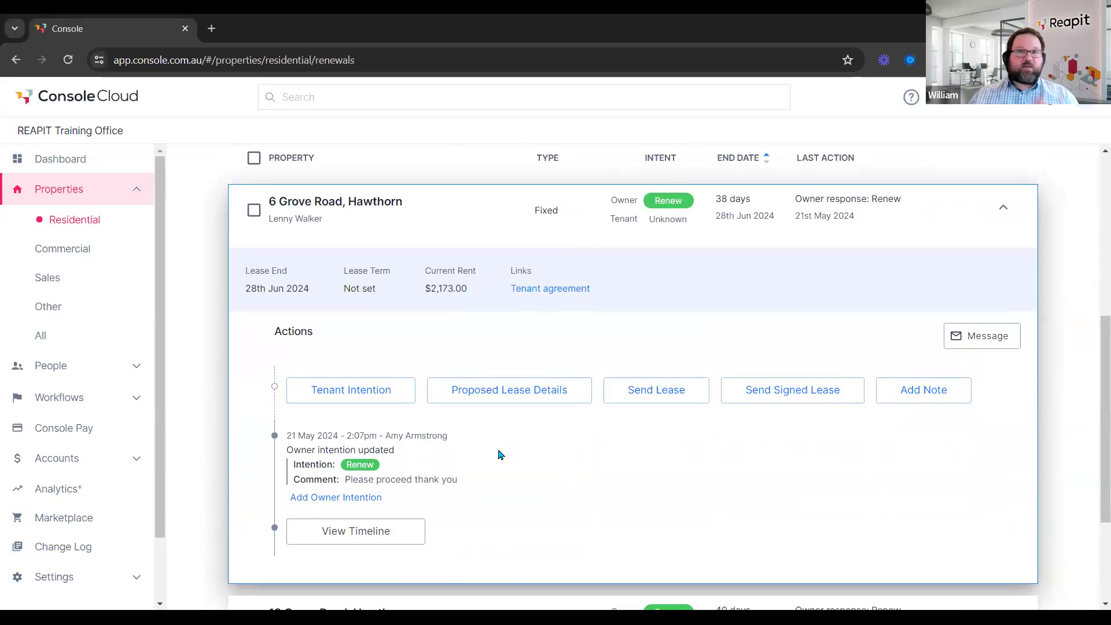
scroll(543, 483, up, 1)
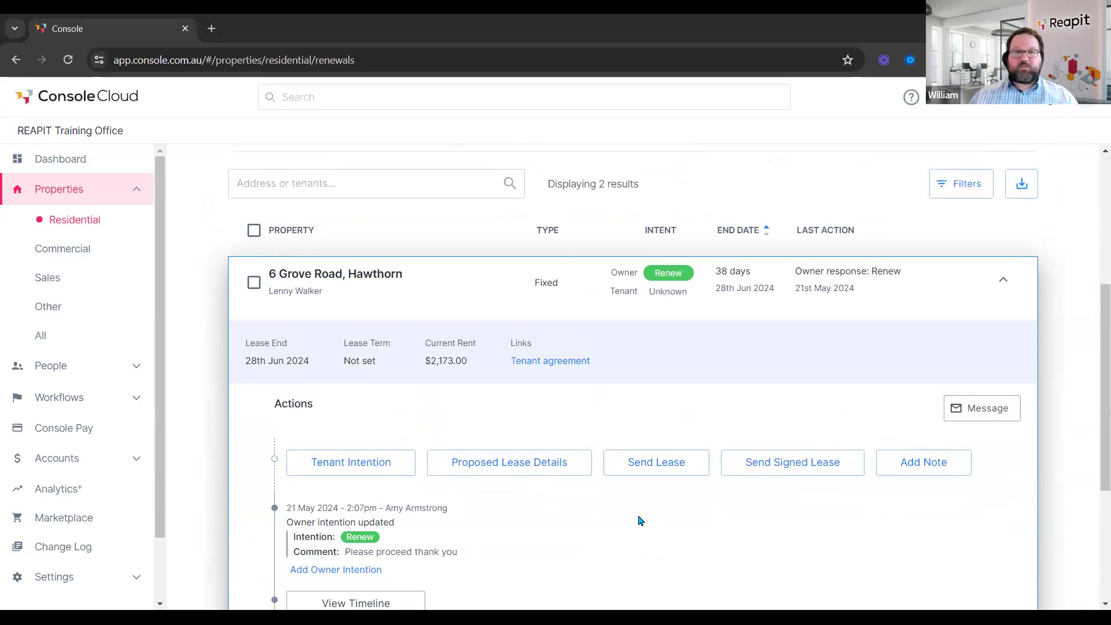
scroll(639, 521, up, 2)
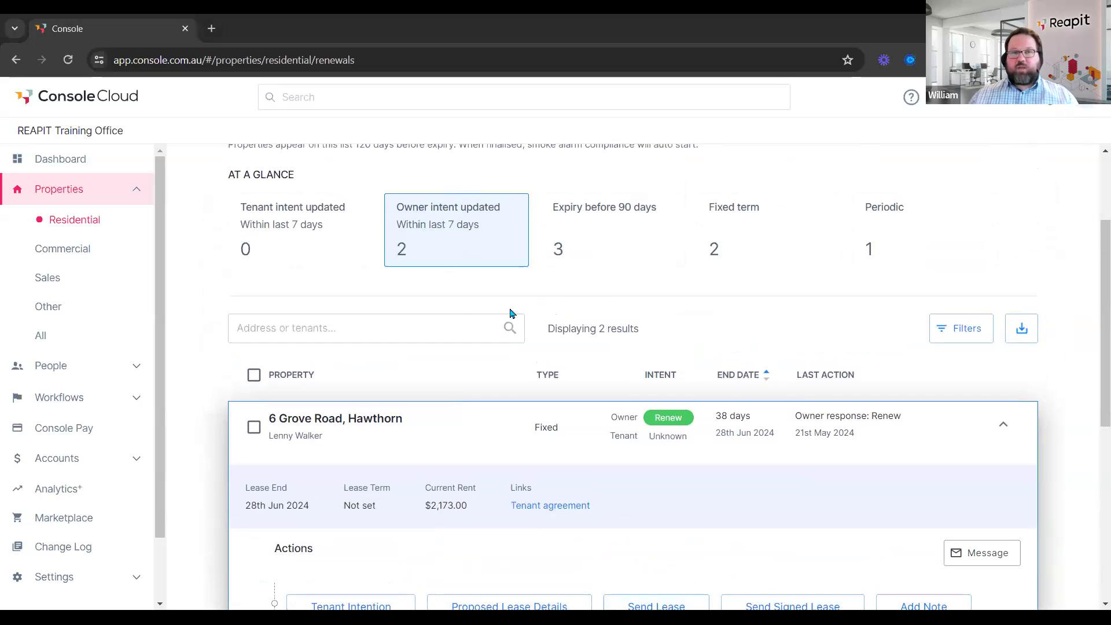
scroll(584, 486, down, 4)
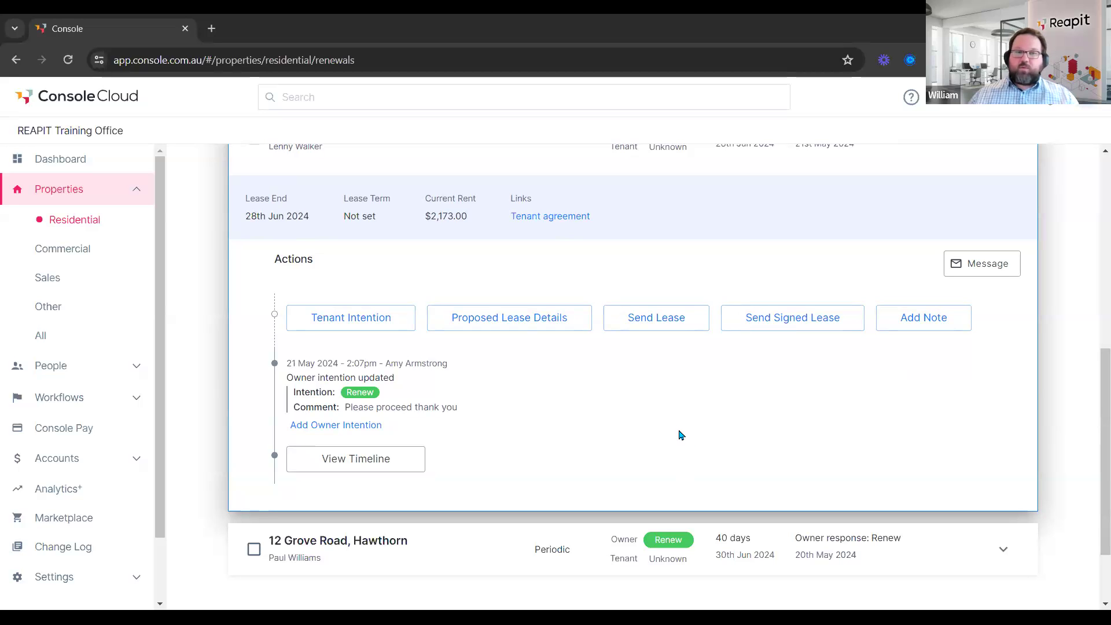
scroll(714, 446, up, 7)
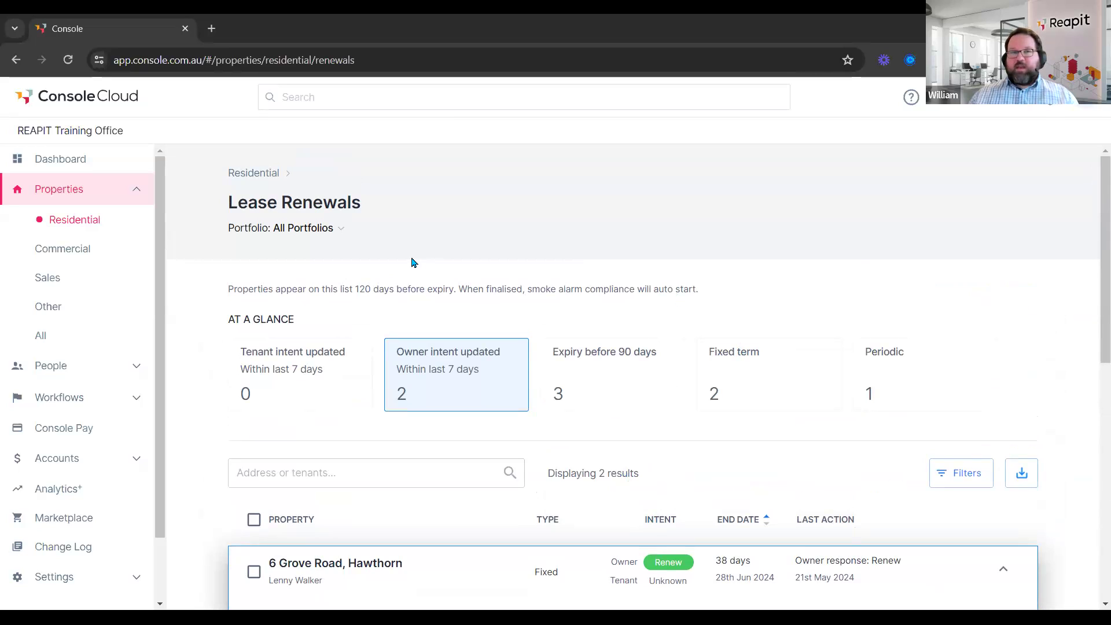
Step: Go back to the Residential properties, open the Vacate workflow and expand the Docklands unit with the 7th Jun 2024 vacate date
click(251, 173)
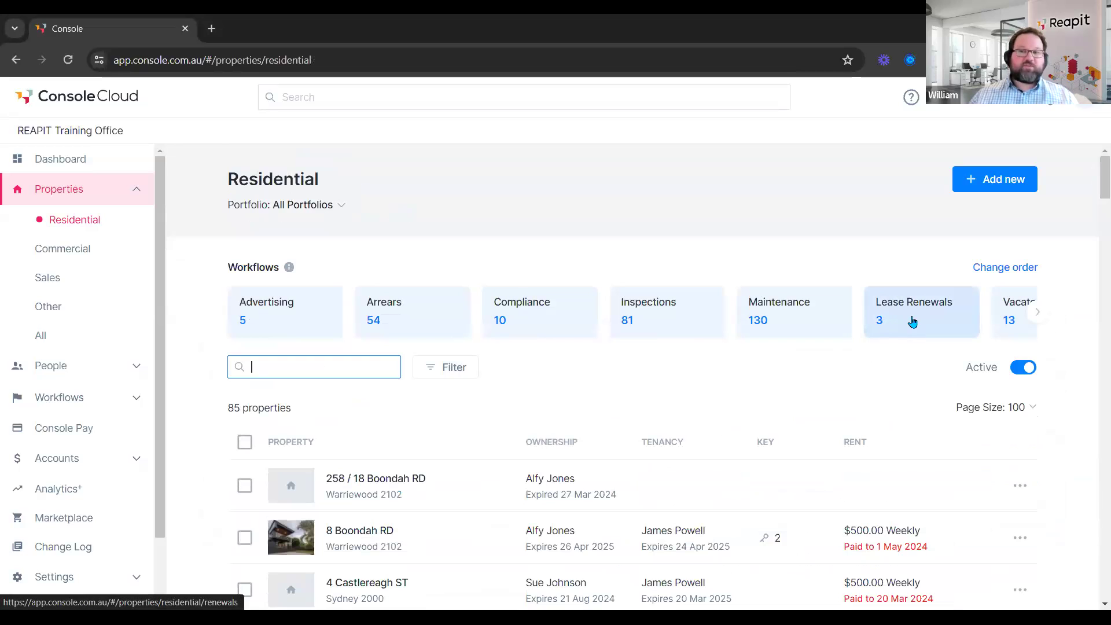
click(1010, 314)
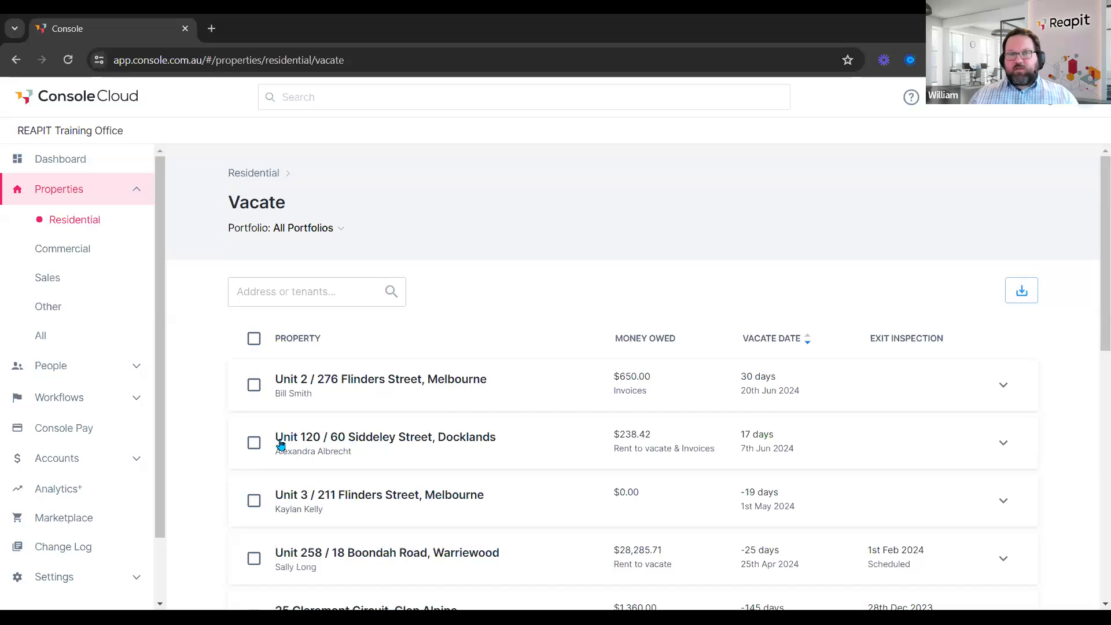
click(999, 439)
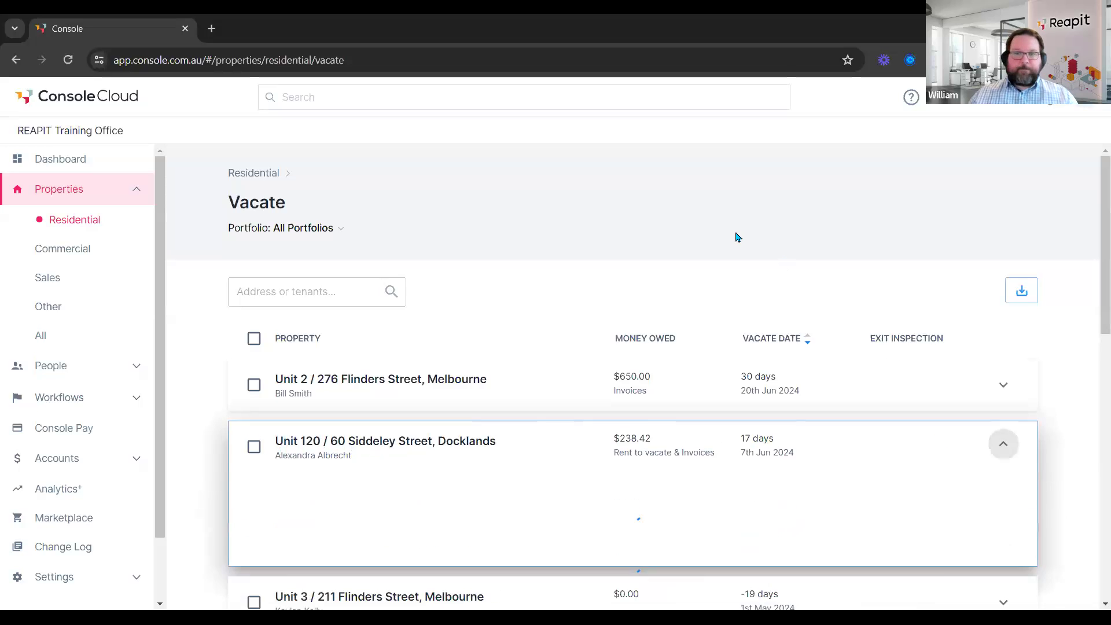
scroll(707, 190, down, 3)
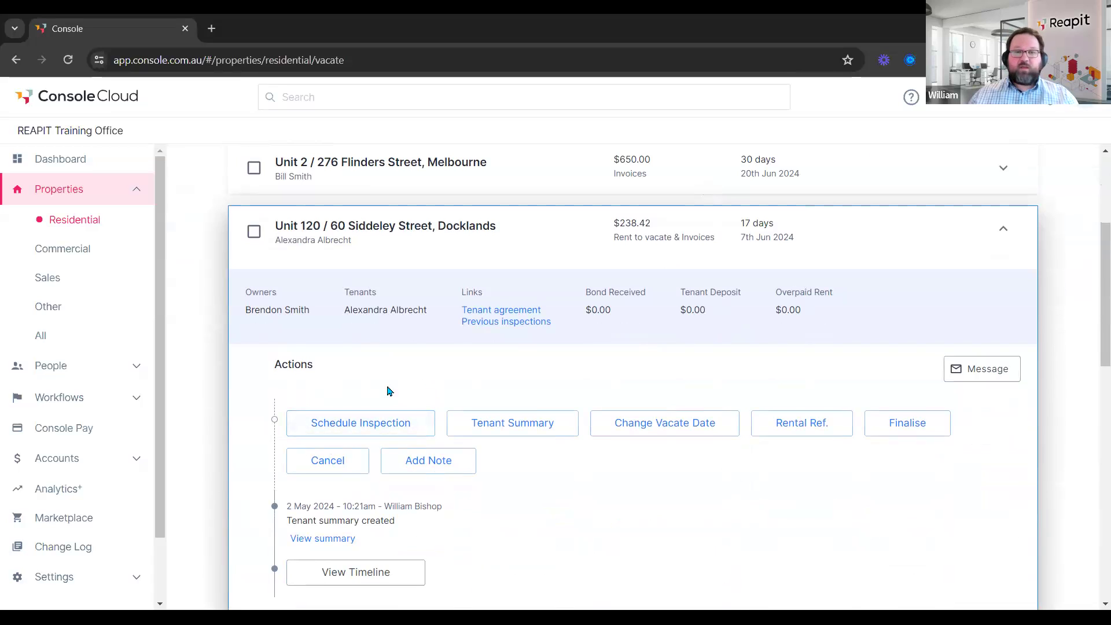
Step: Start scheduling an exit inspection for the Docklands unit and assign it to a different staff member
click(335, 426)
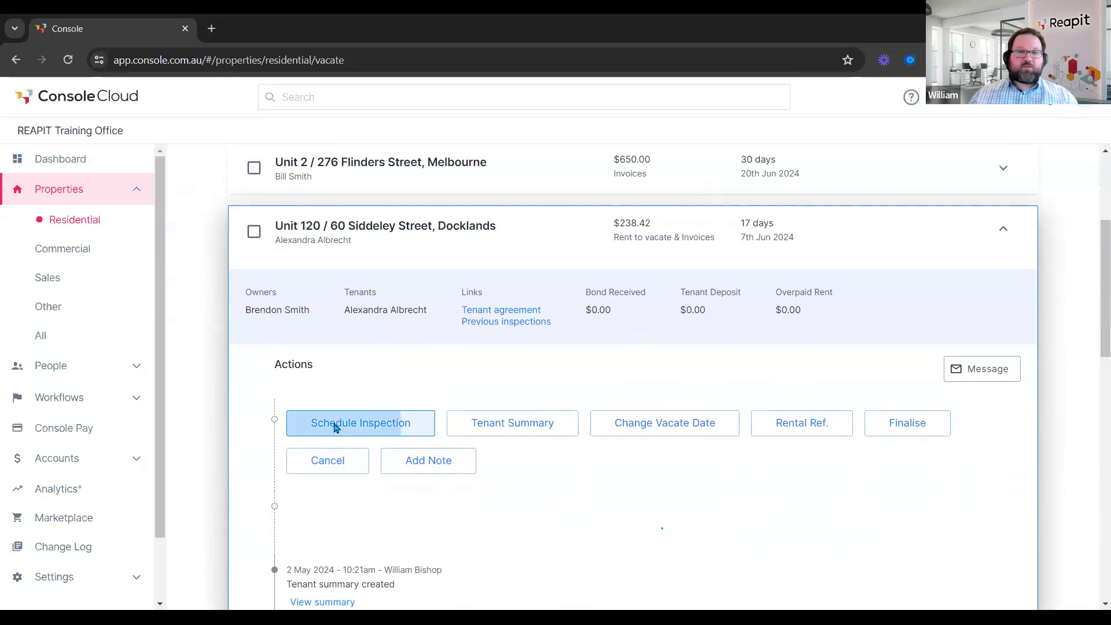
scroll(370, 463, up, 2)
scroll(386, 487, up, 1)
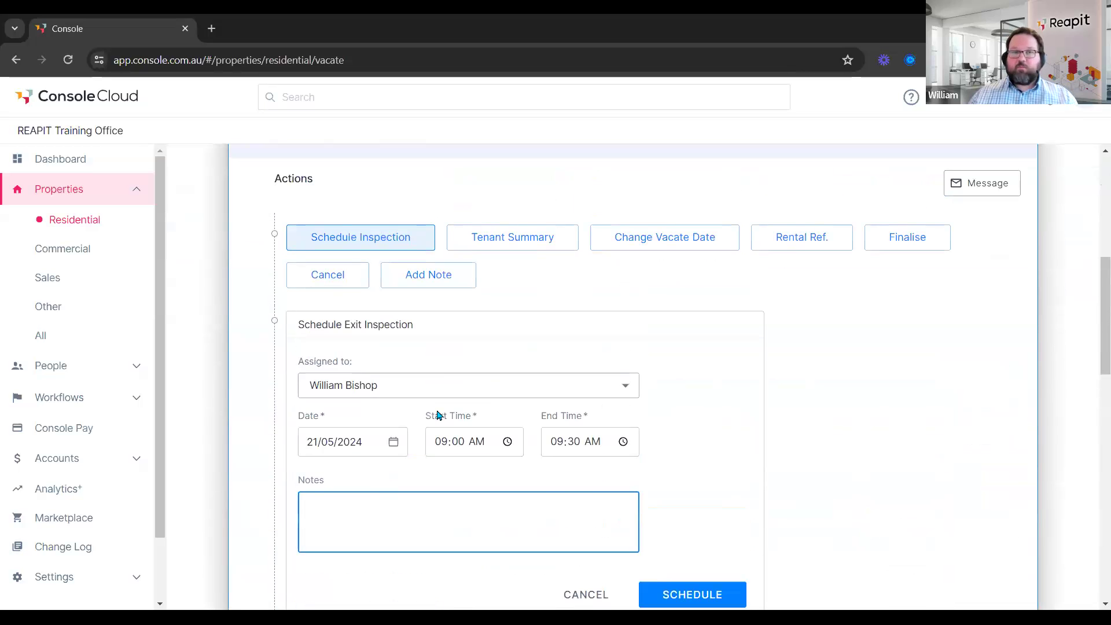
click(441, 384)
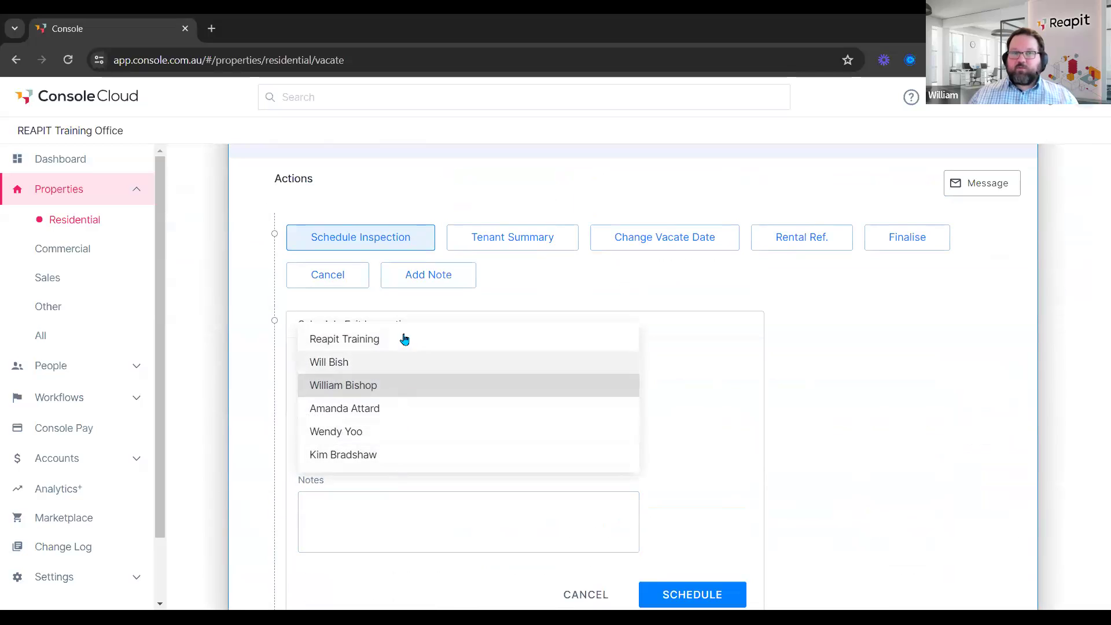
click(354, 442)
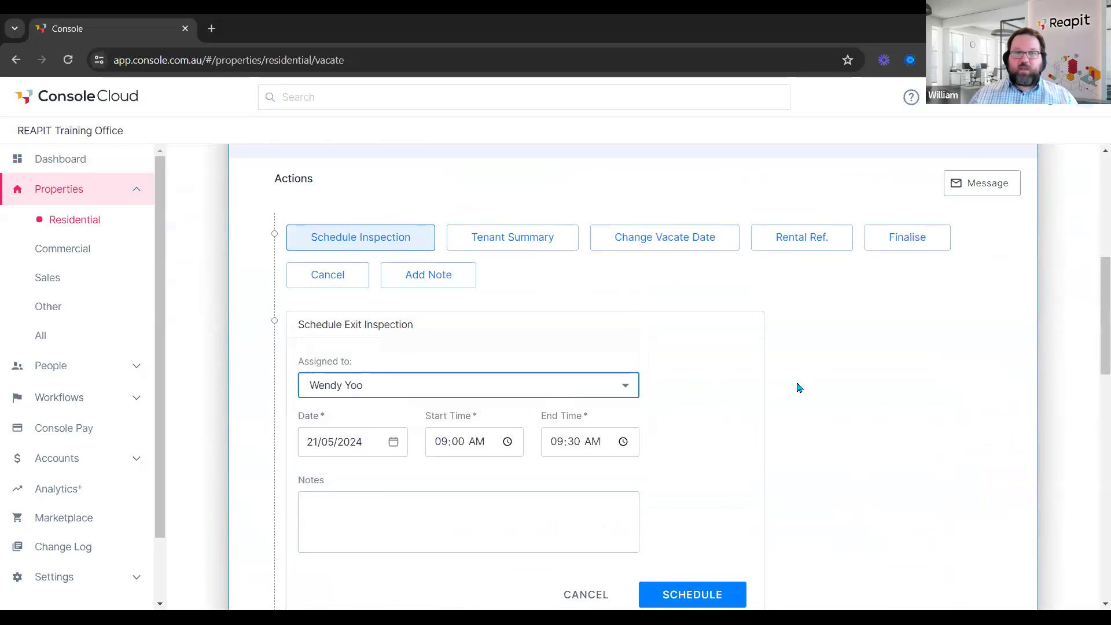
Step: Set the exit inspection date to 03/06/2024 and schedule it with the default times and no notes
scroll(354, 394, down, 1)
click(394, 377)
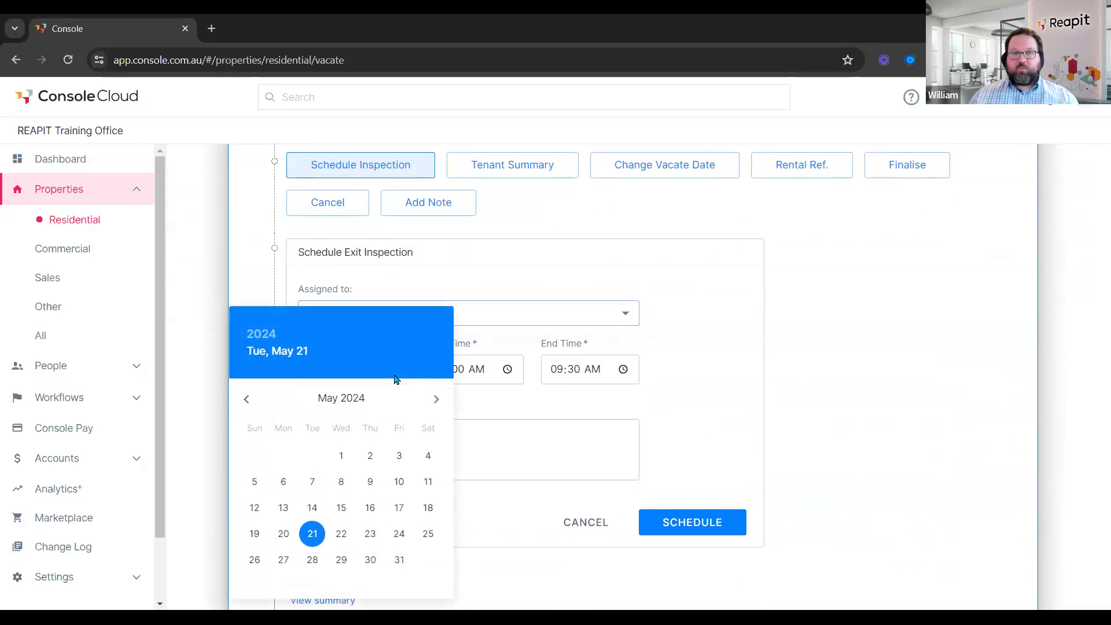
click(438, 399)
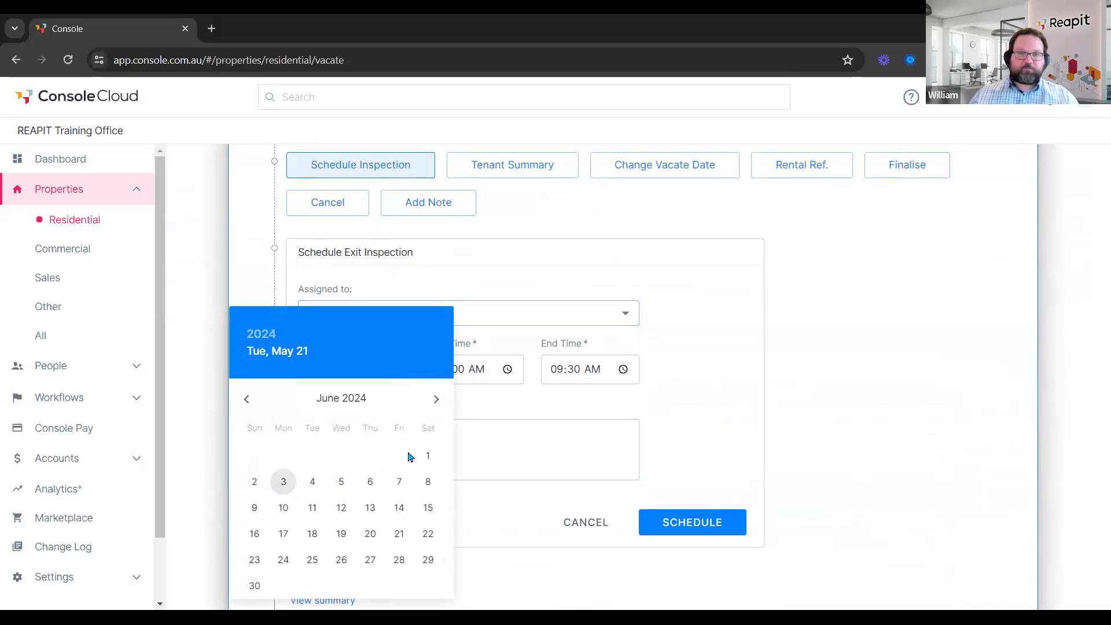
click(284, 483)
click(508, 370)
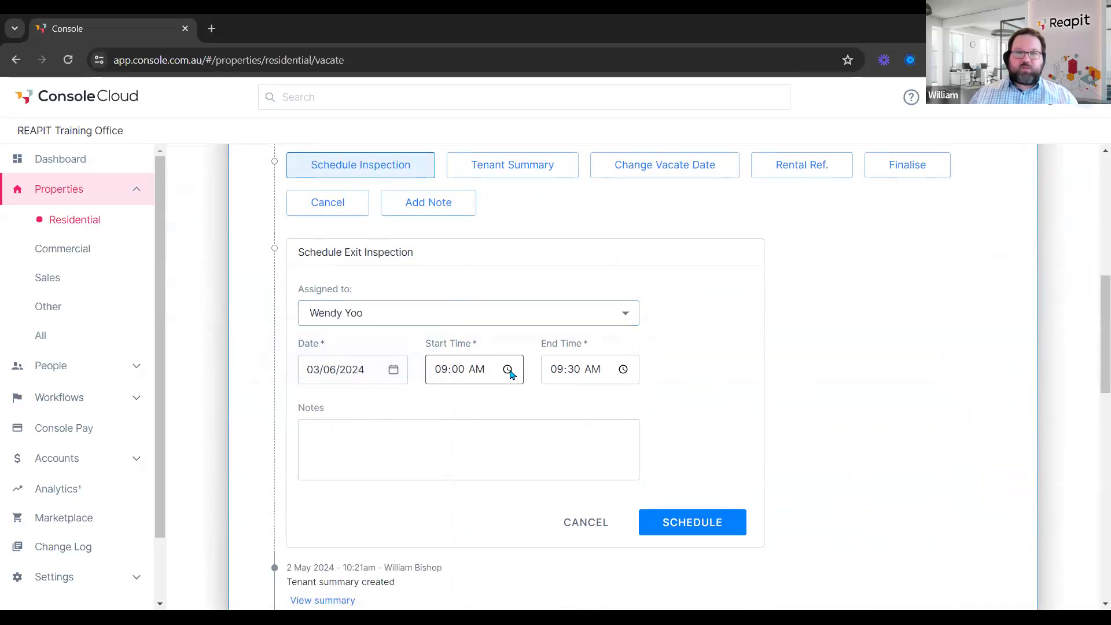
click(475, 444)
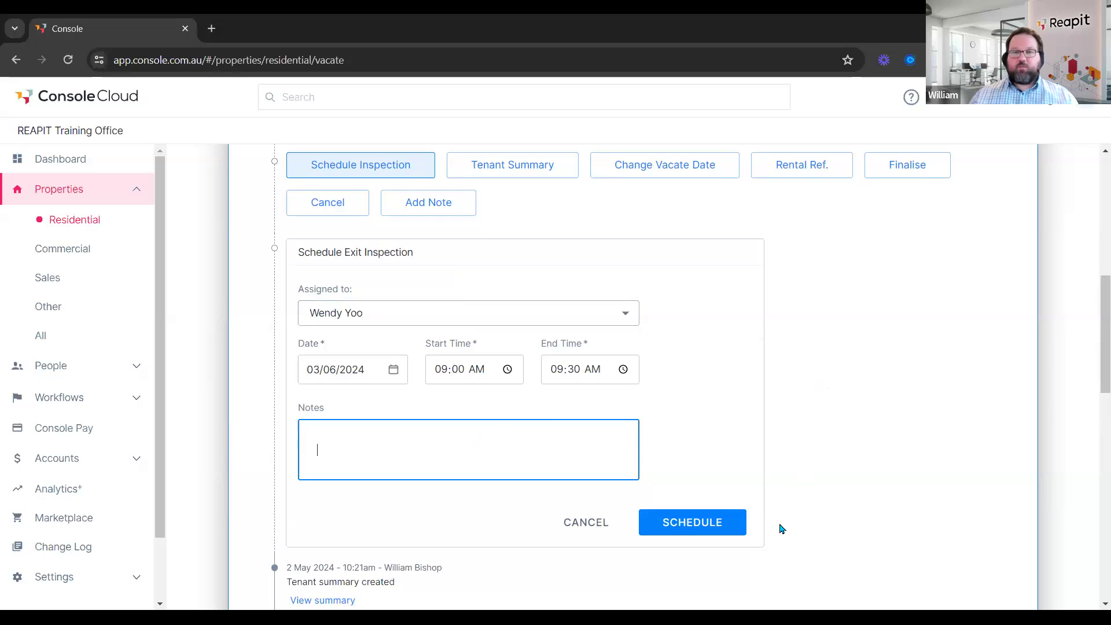
click(699, 523)
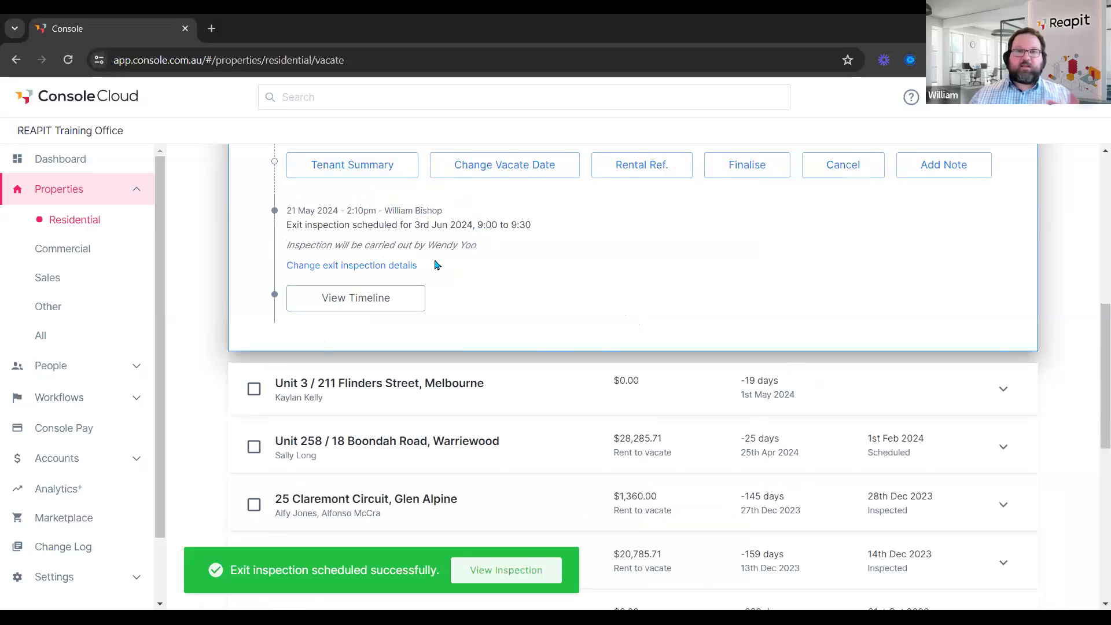
Step: Start a tenant summary for the Docklands unit and review the outstanding rent to vacate and water charges
scroll(617, 350, up, 2)
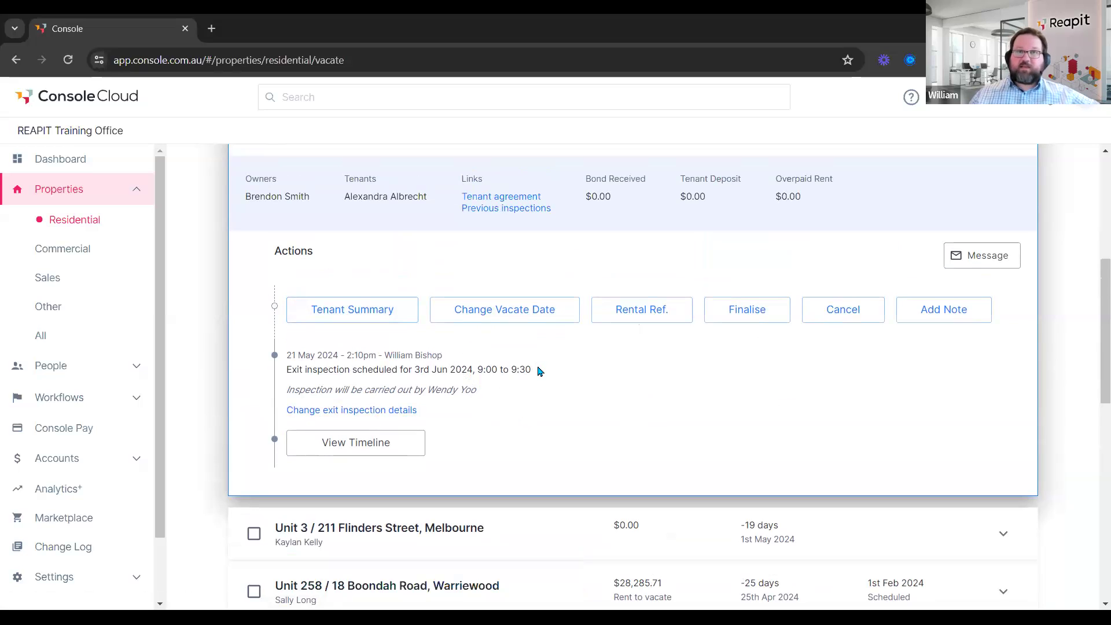
scroll(623, 498, up, 1)
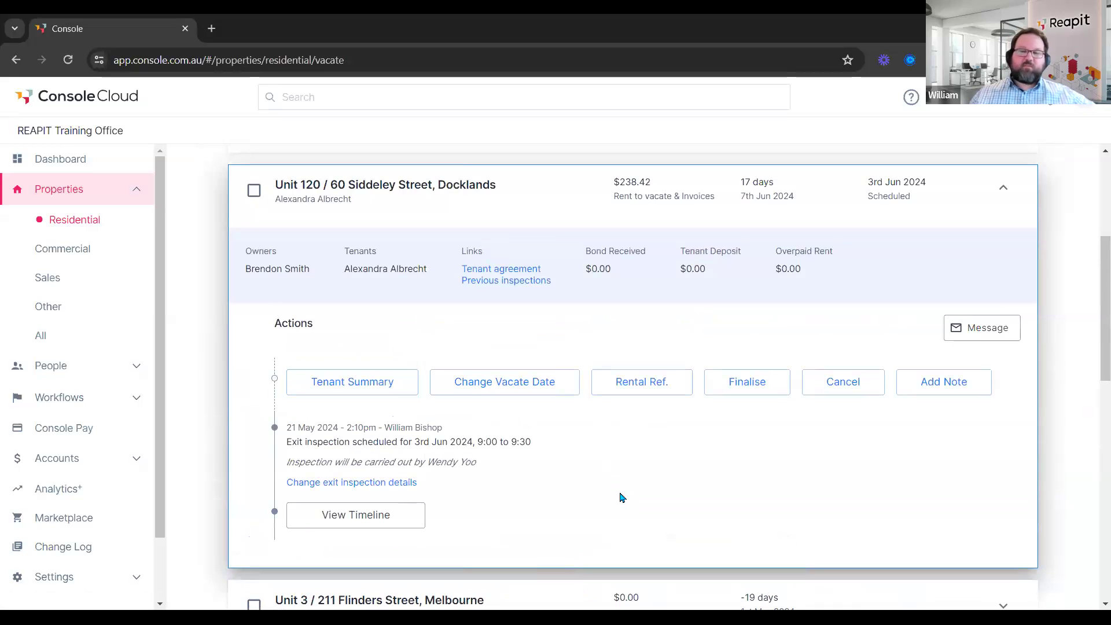
click(366, 387)
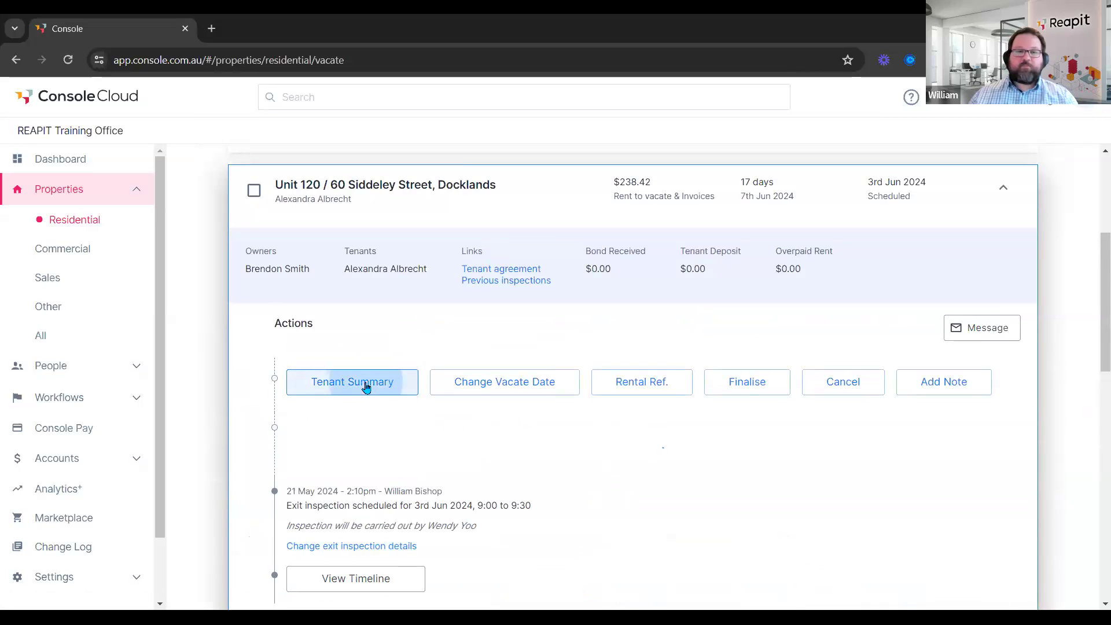
scroll(371, 341, down, 2)
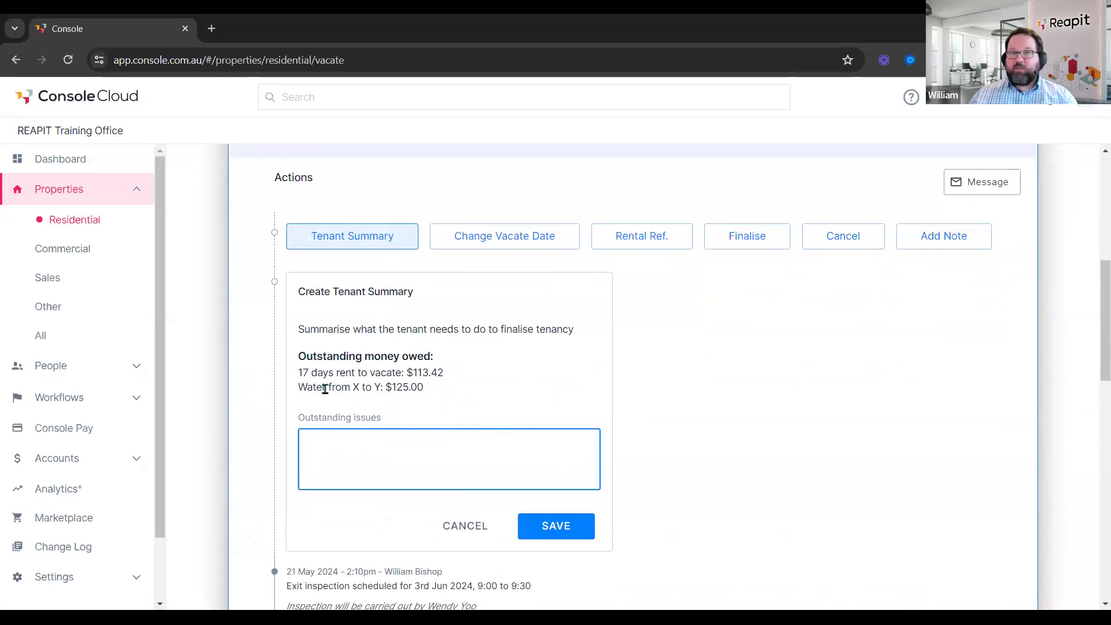
drag(298, 372, 449, 377)
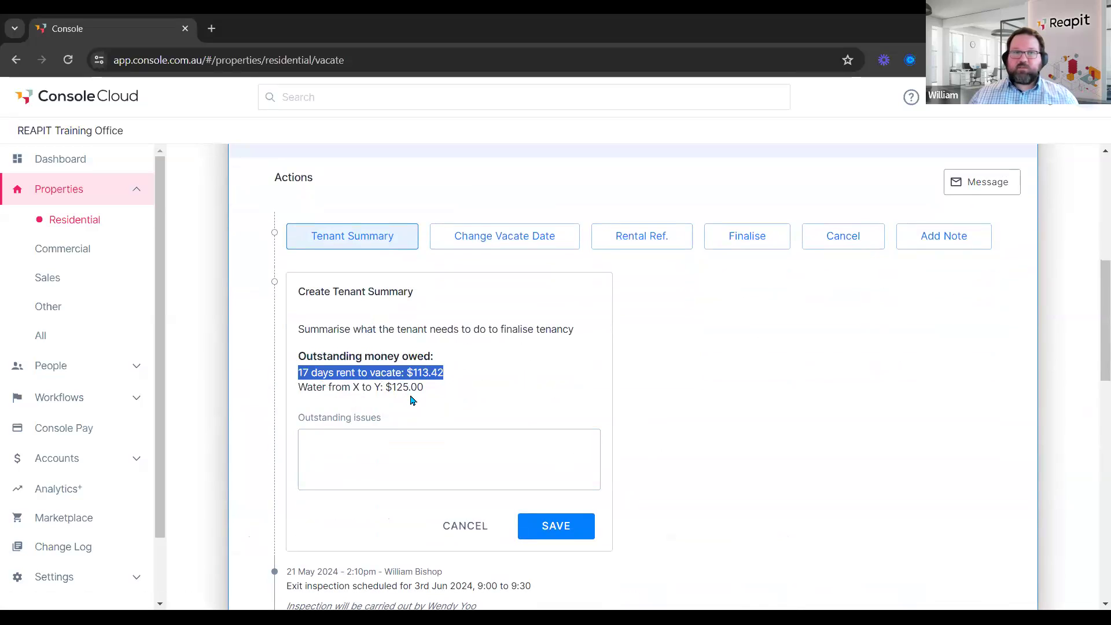
click(413, 373)
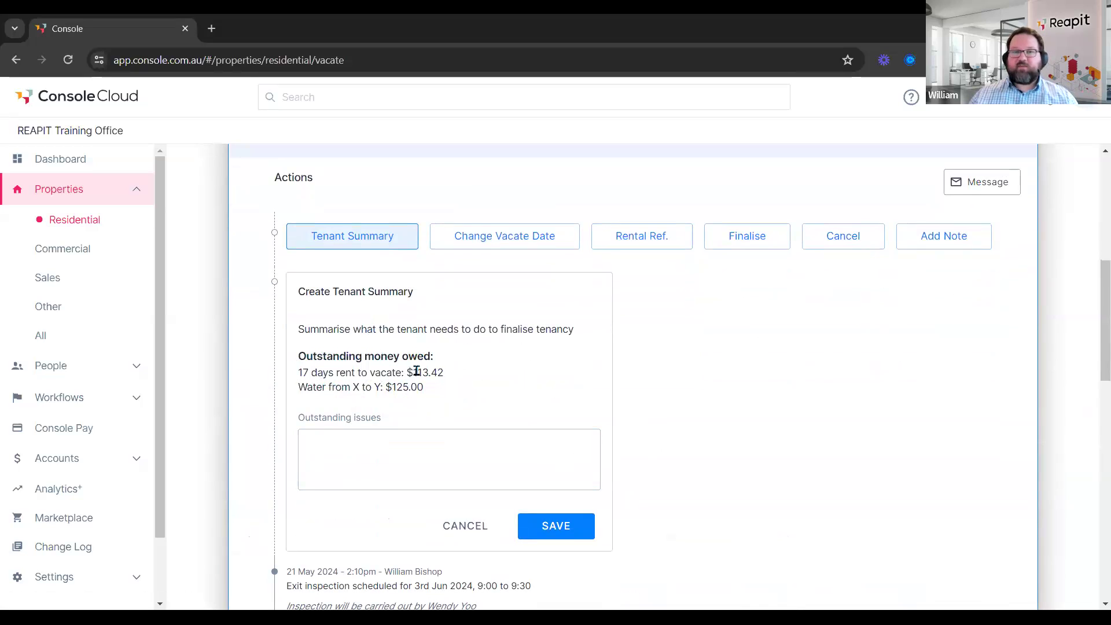
drag(412, 373, 444, 374)
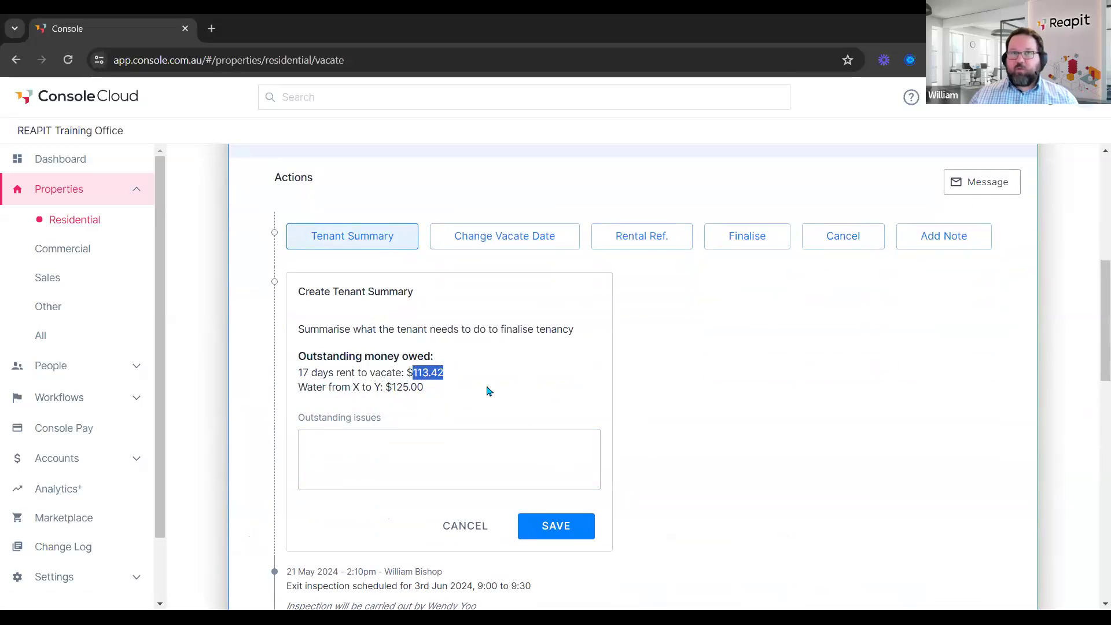
click(421, 400)
drag(312, 387, 439, 384)
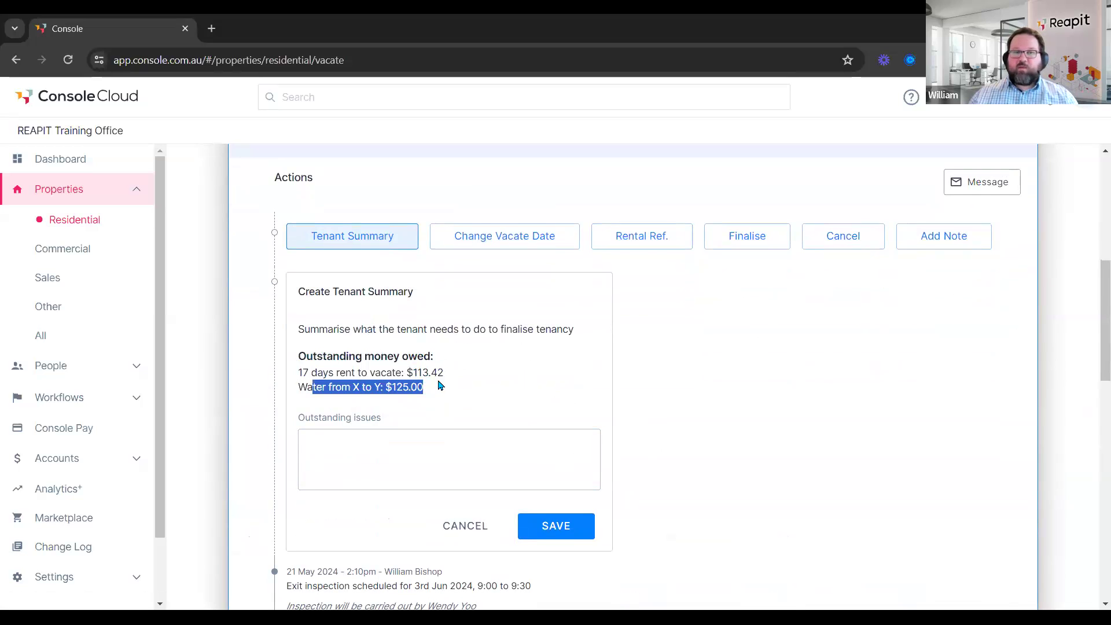
click(504, 391)
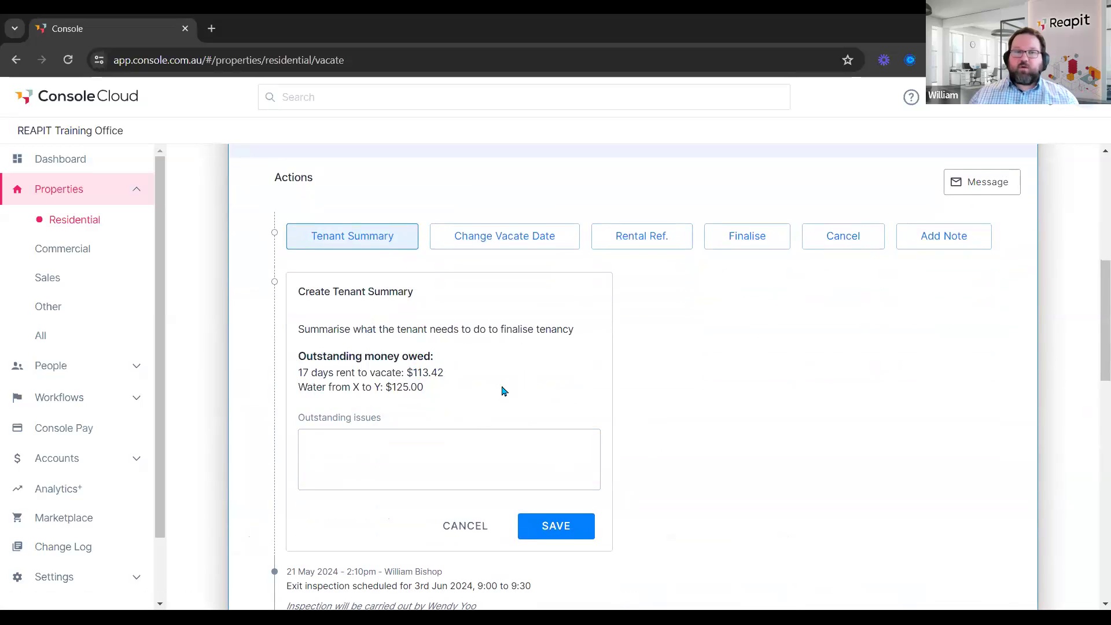
Step: Enter "Reminder to return keys fobs" as the outstanding issues and save the tenant summary
click(429, 455)
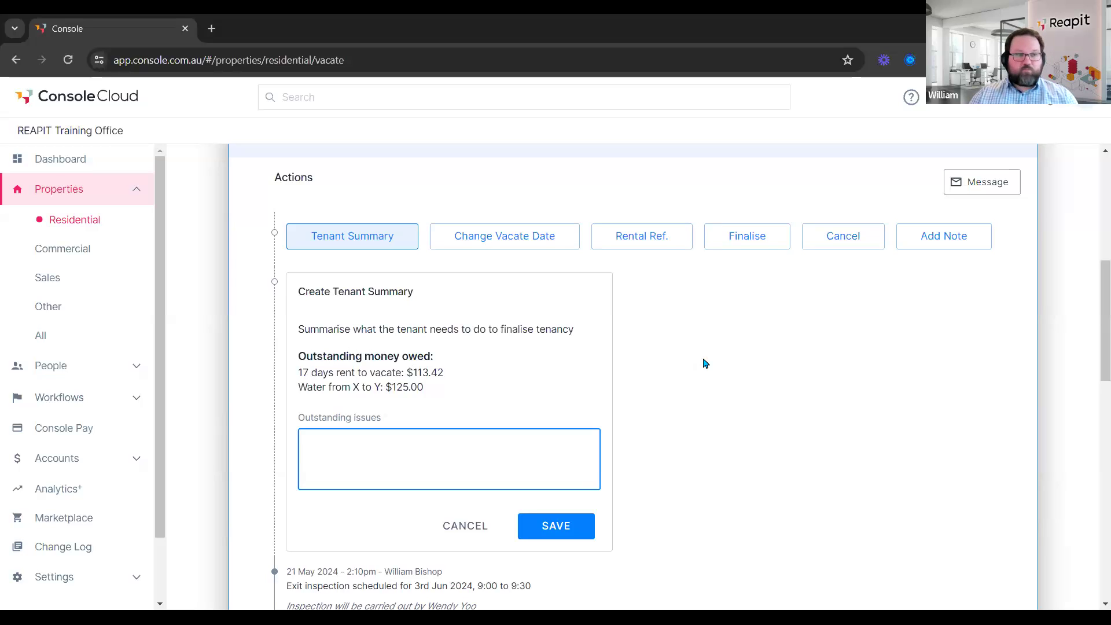
text(Reminder to)
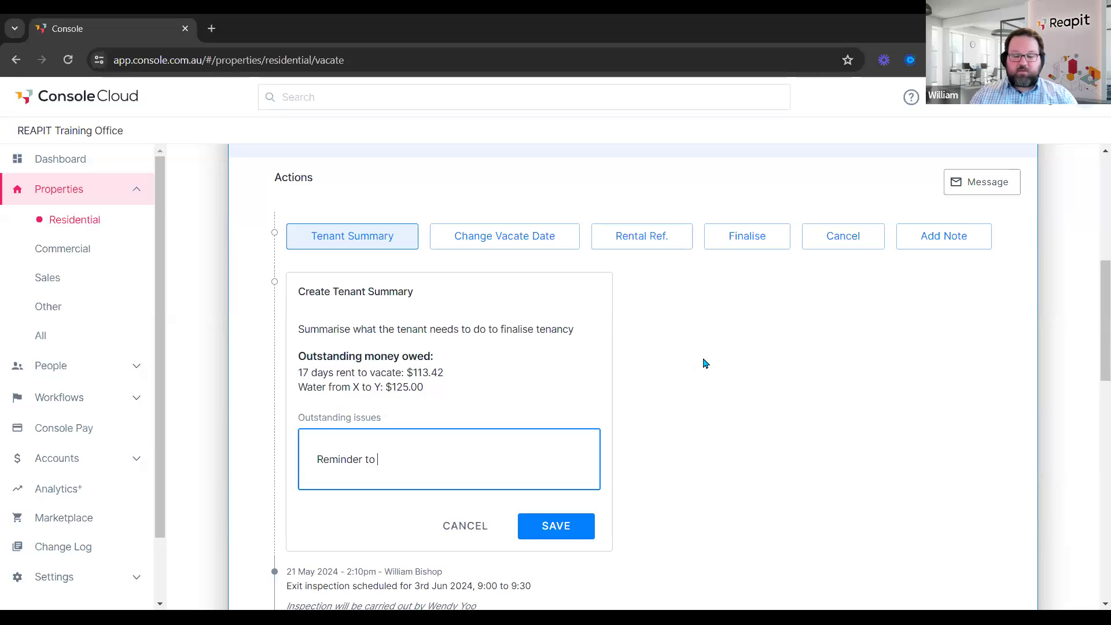
text( return keys )
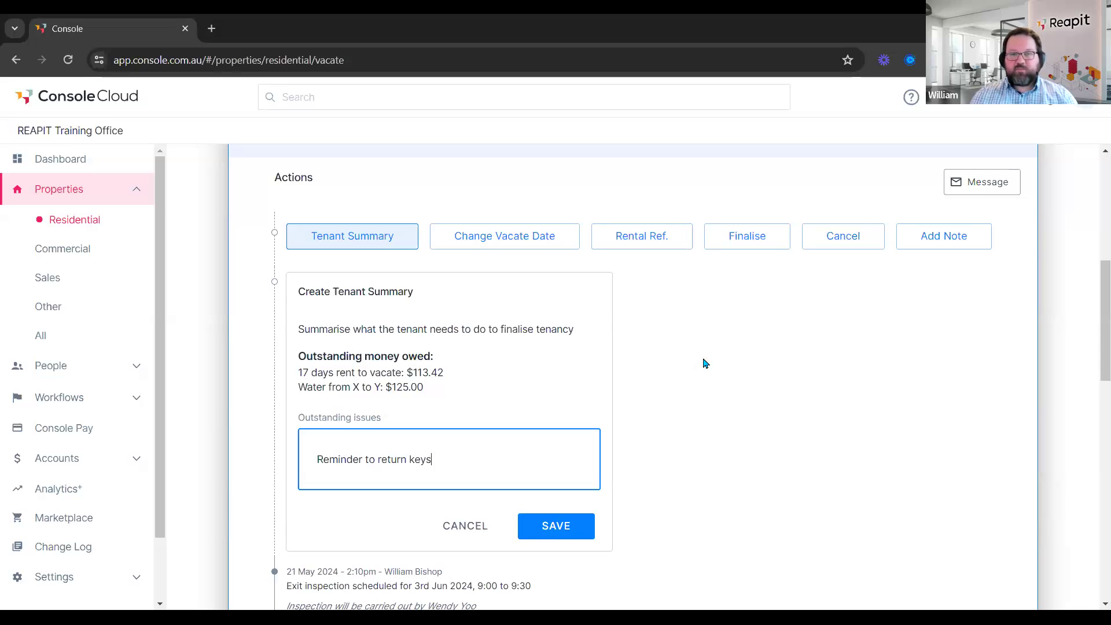
text(gf)
text(fobs)
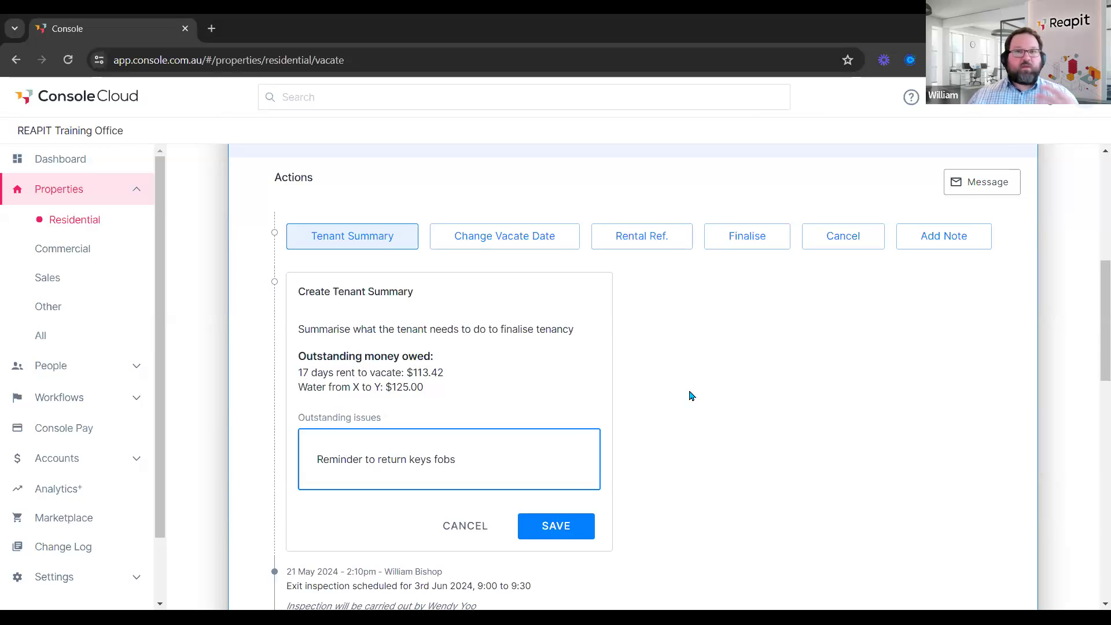
click(556, 527)
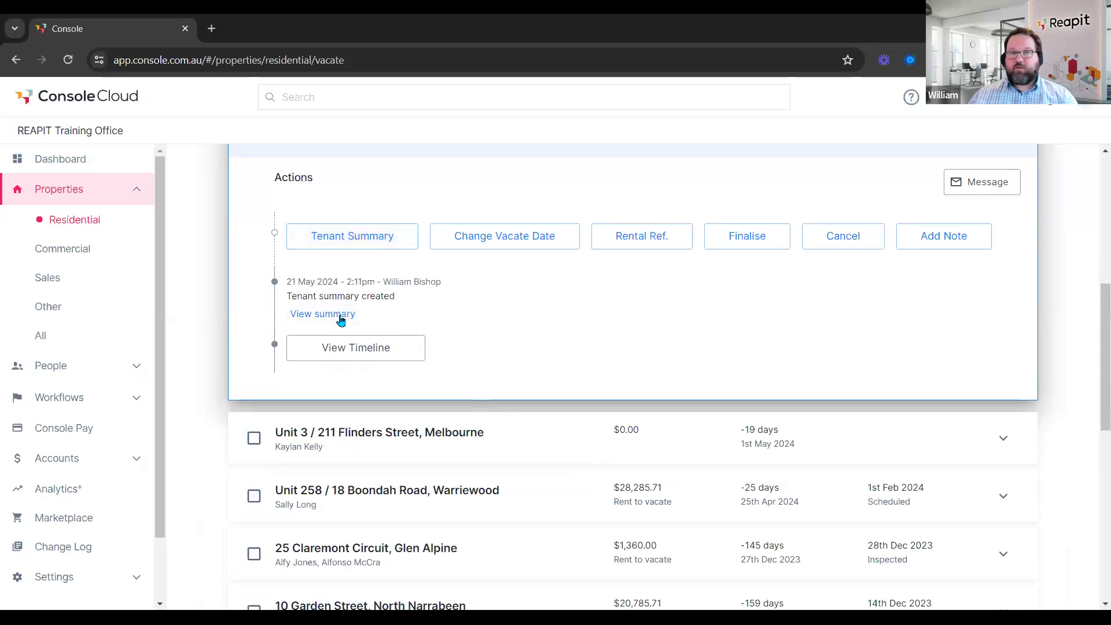
Step: View the saved tenant summary and copy its text to the clipboard
click(330, 317)
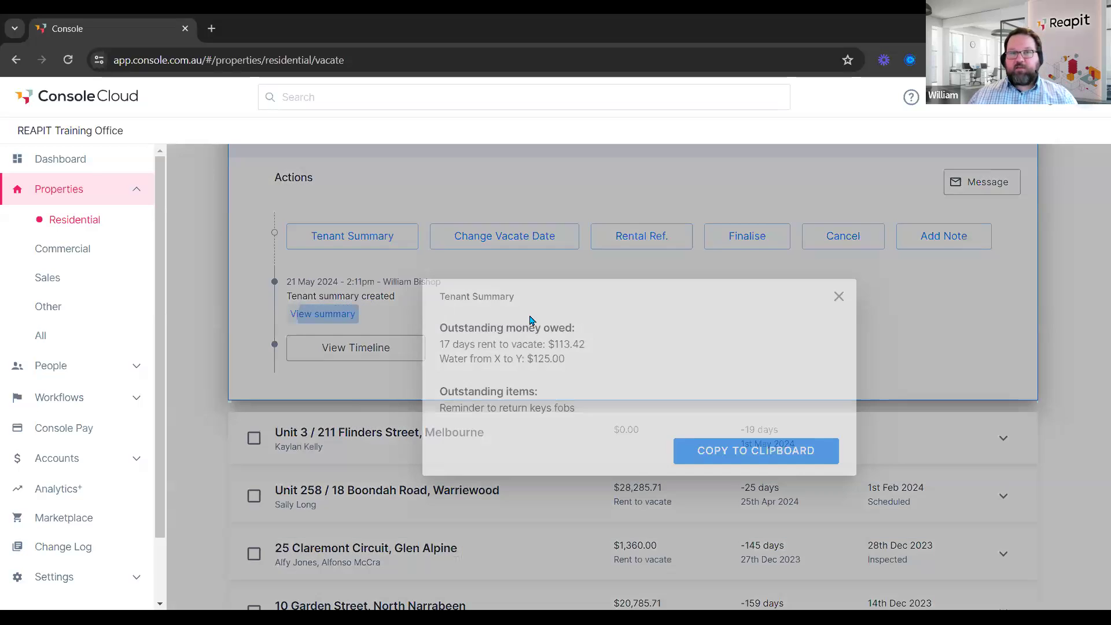
click(755, 457)
scroll(868, 399, up, 1)
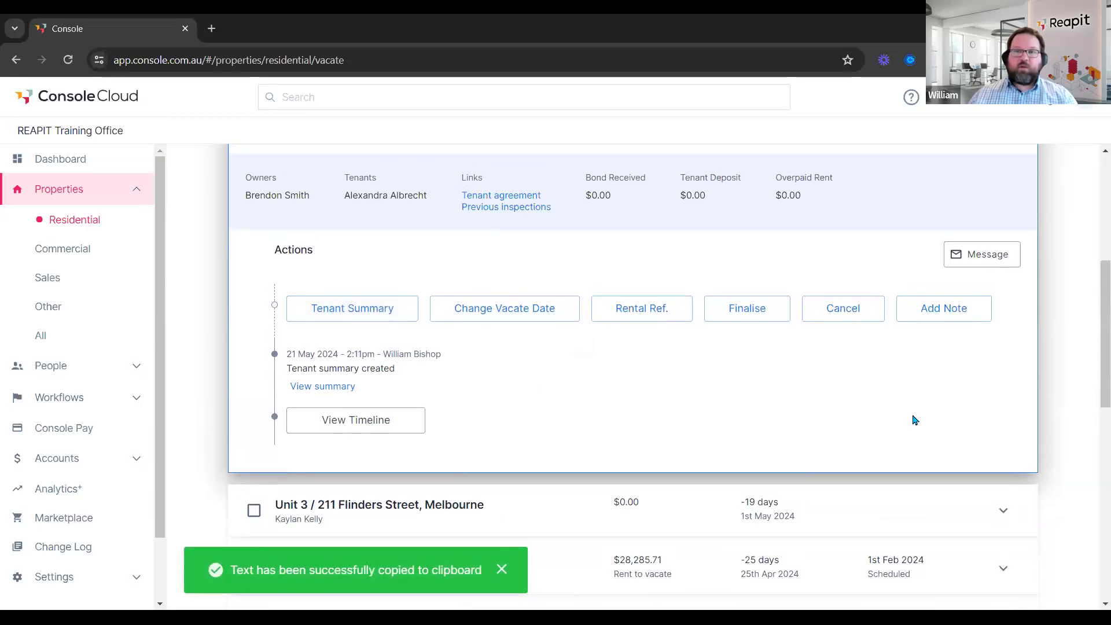
Step: Start an email to the Docklands unit's tenants using the "Vacate: Notice of Intention to Leave" template
click(999, 265)
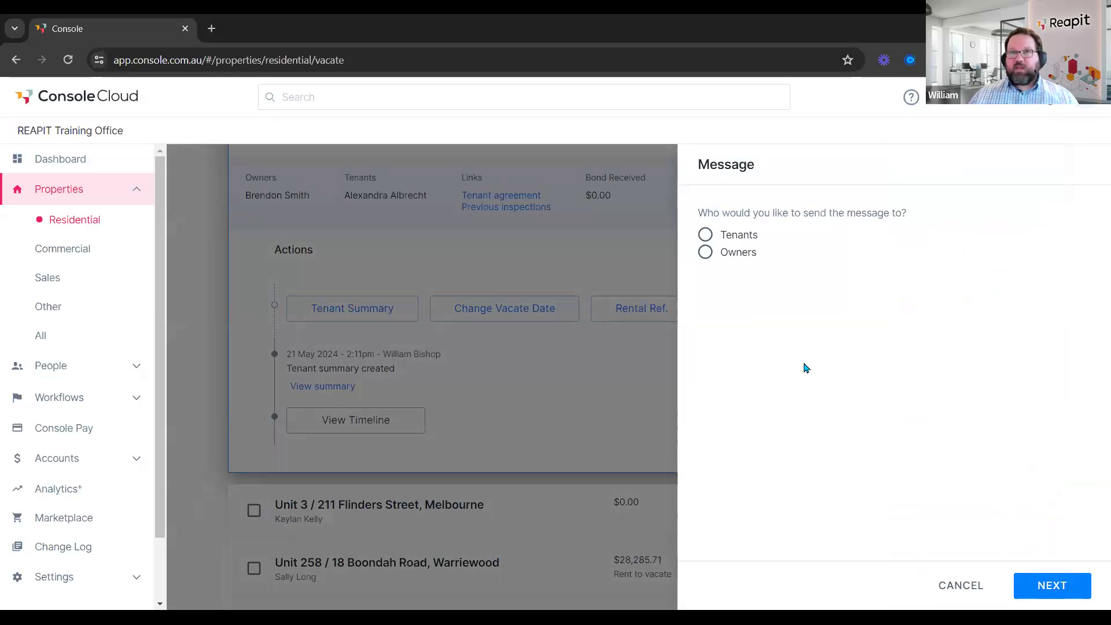
click(731, 236)
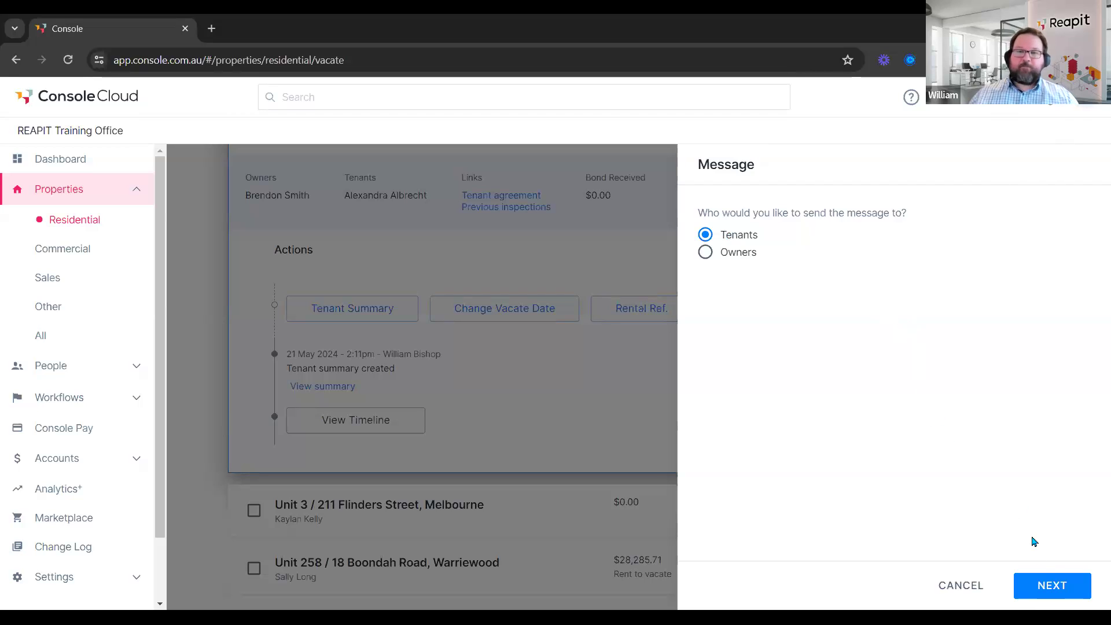
click(1056, 582)
click(833, 318)
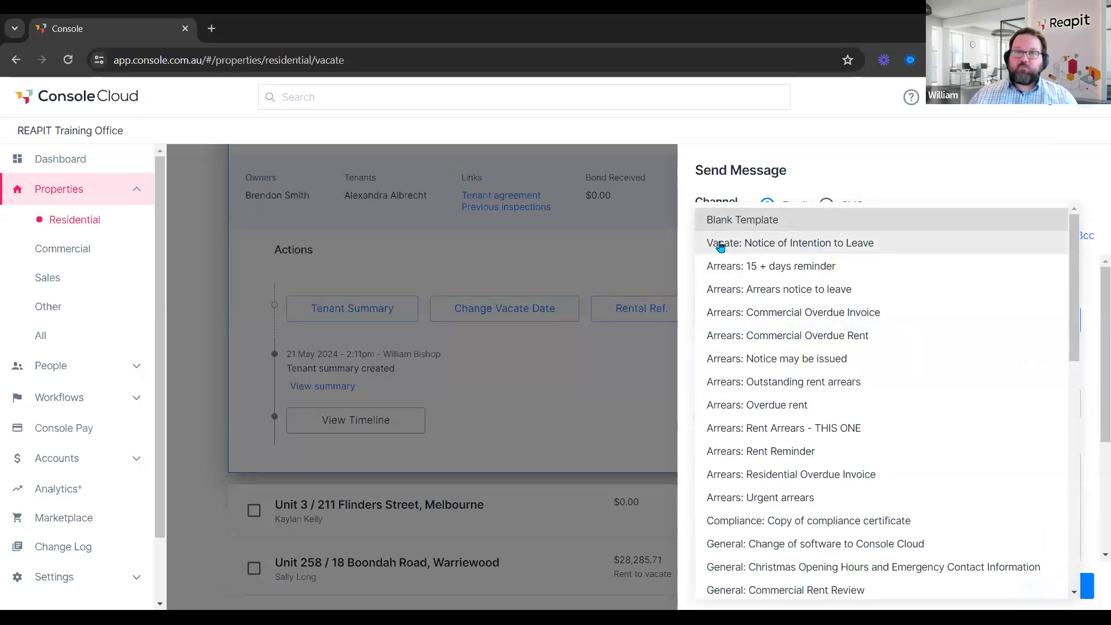
click(831, 246)
scroll(810, 405, down, 5)
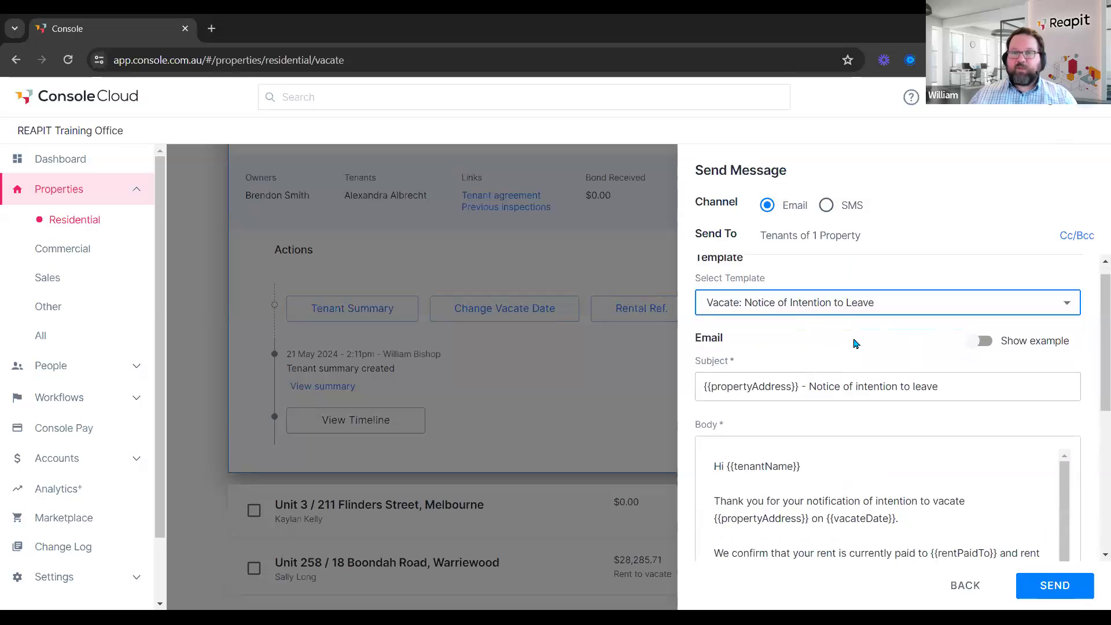
Step: Replace the <INSERT TENANT SUMMARY> placeholder in the email body with the copied tenant summary and send the email
drag(721, 405, 848, 405)
click(891, 416)
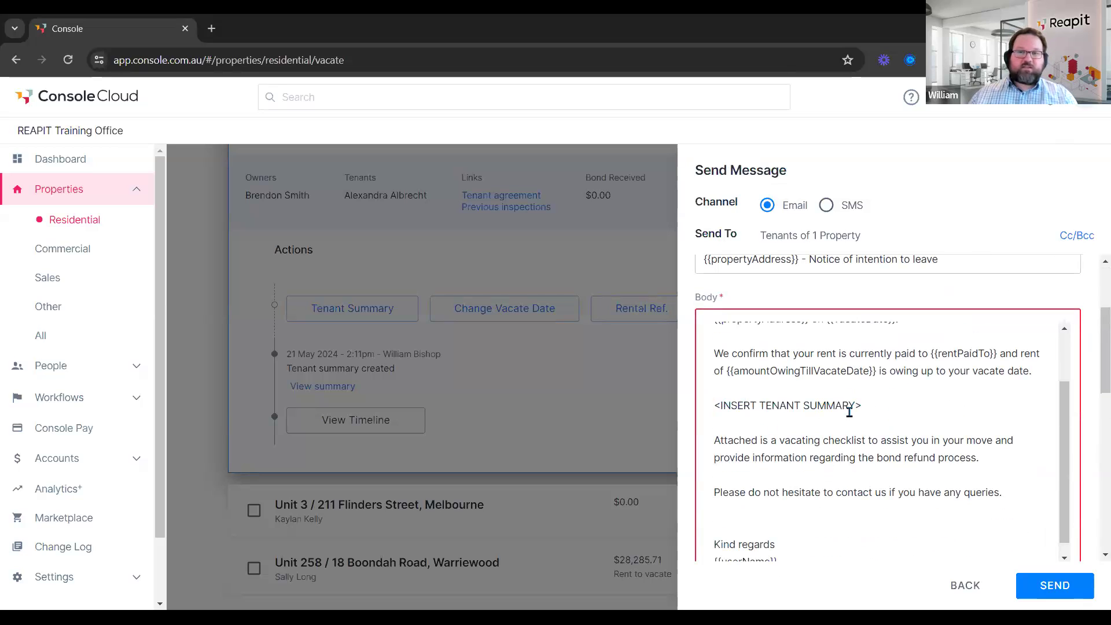
scroll(905, 463, down, 3)
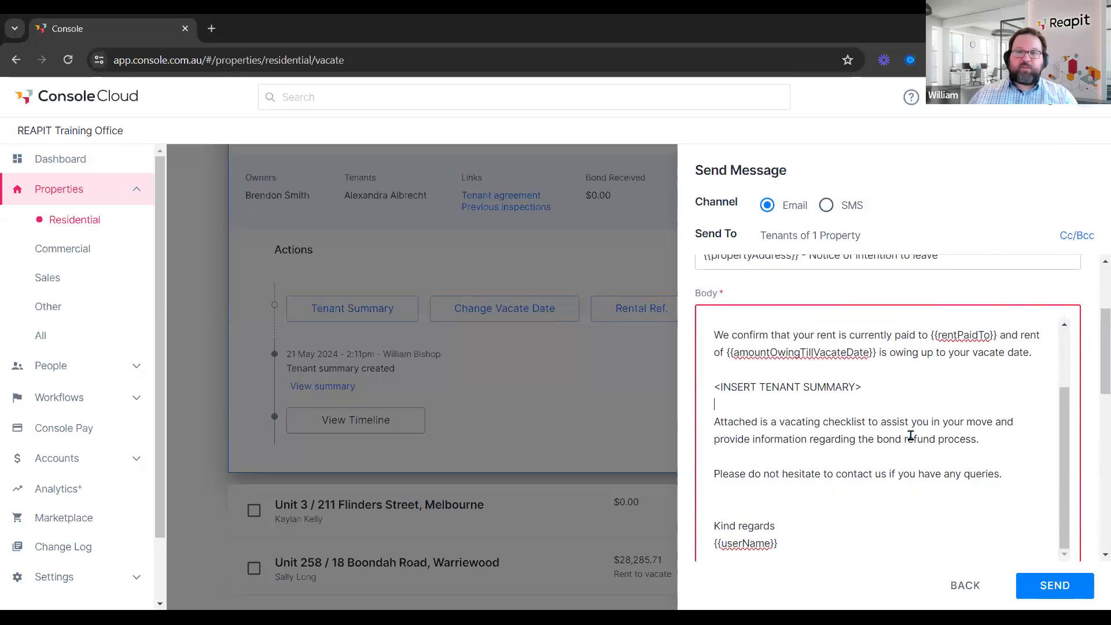
drag(711, 452, 743, 452)
click(839, 457)
scroll(816, 456, up, 3)
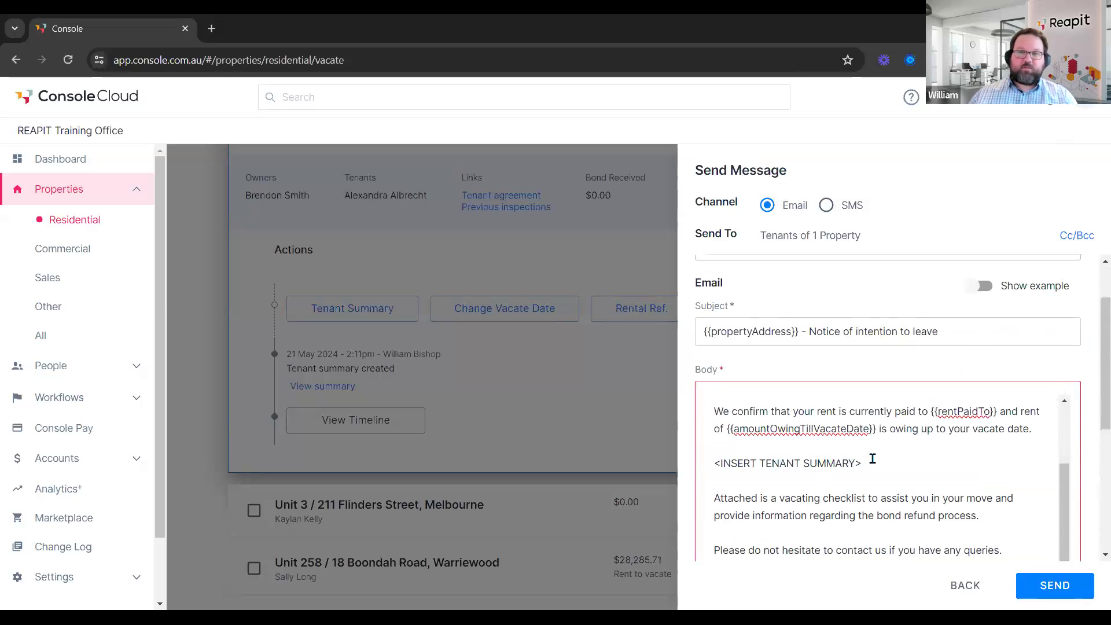
drag(873, 458, 706, 465)
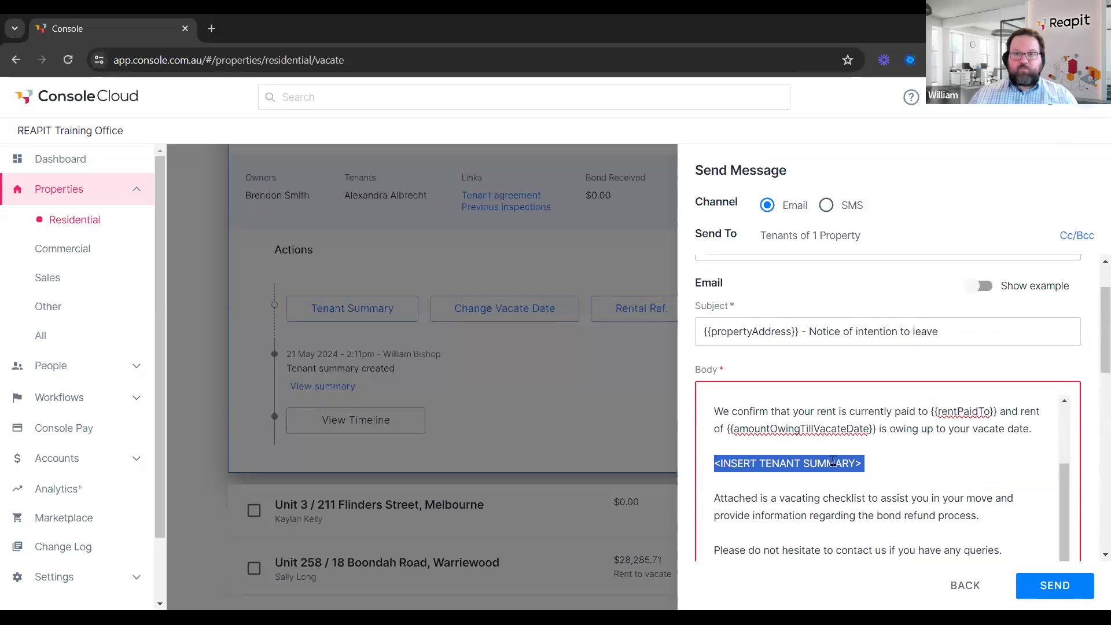
key(ctrl+v)
scroll(907, 466, down, 1)
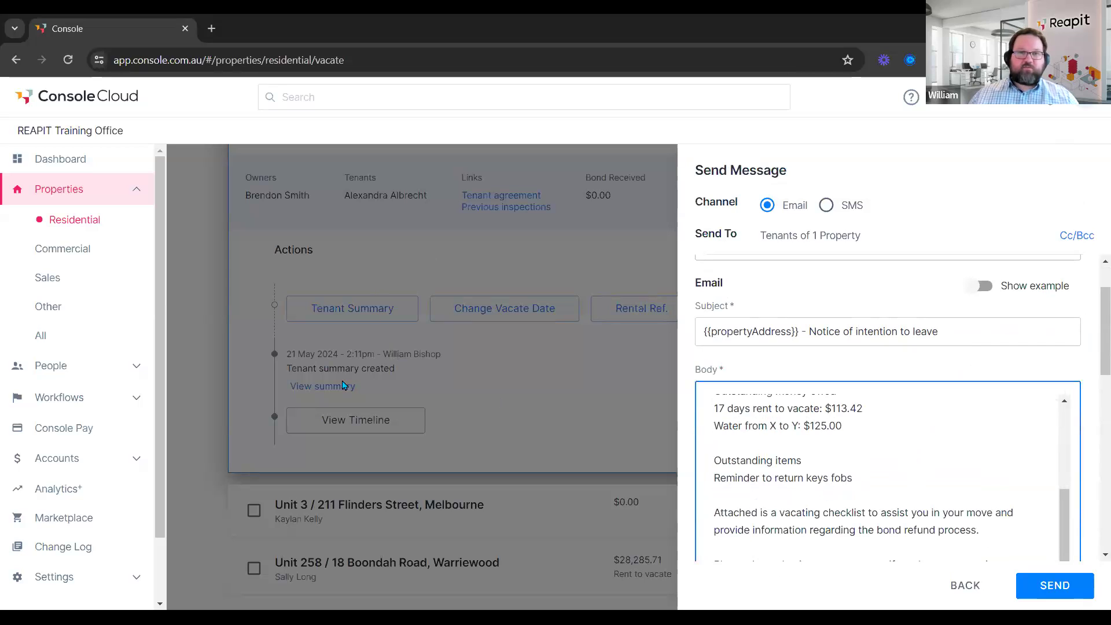
scroll(1090, 509, down, 3)
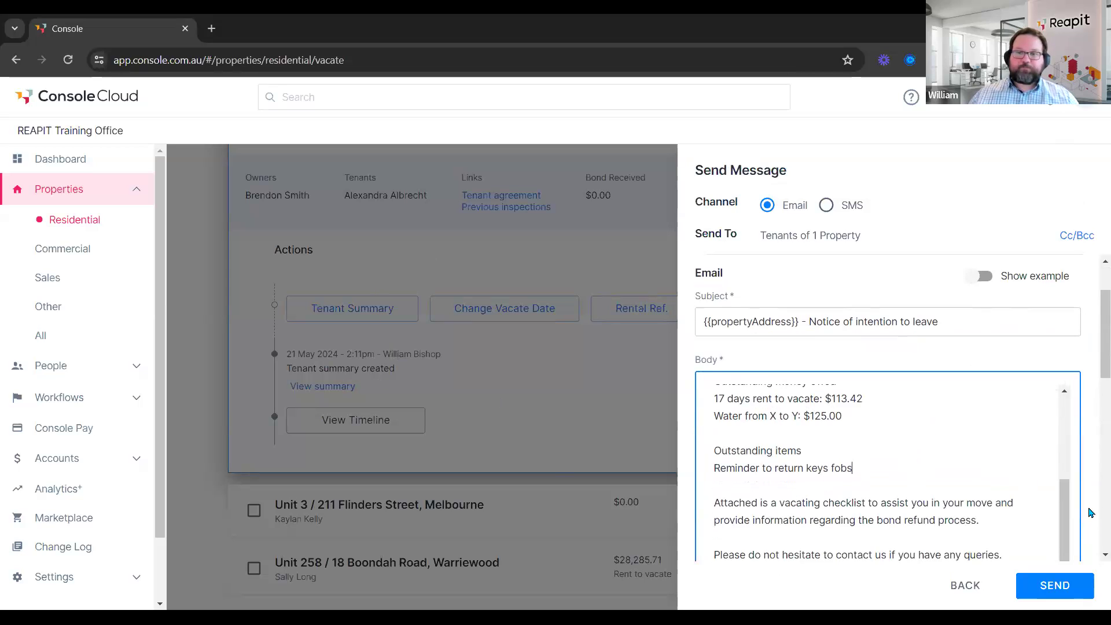
click(1052, 590)
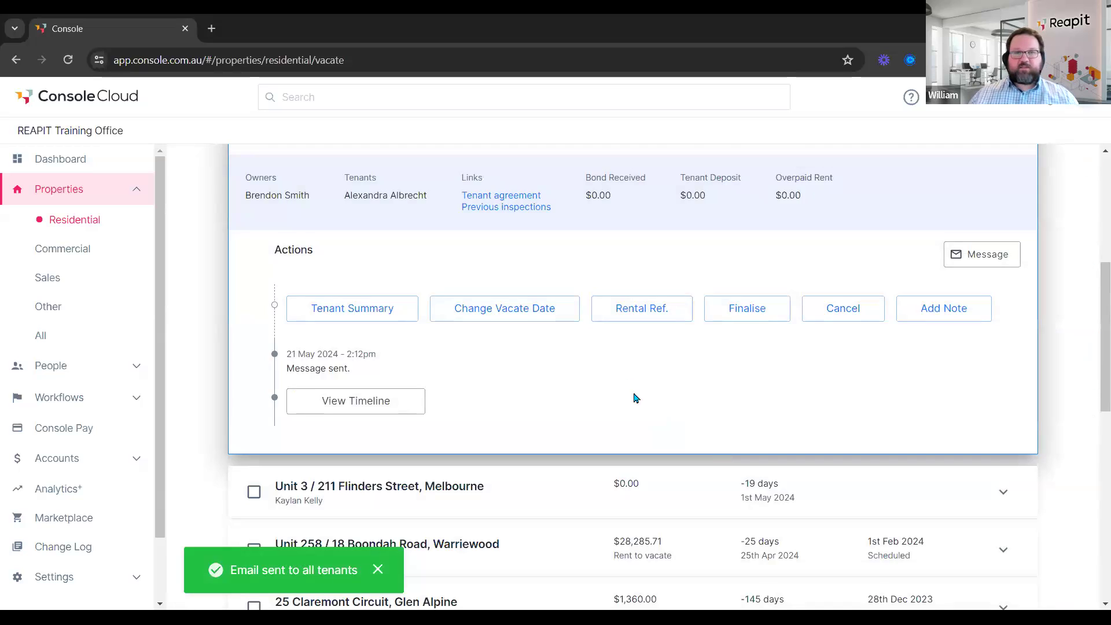
Step: Start finalising the Docklands unit's vacate, tick the tenant agreement confirmation, and collapse the record without finalising
scroll(642, 416, up, 1)
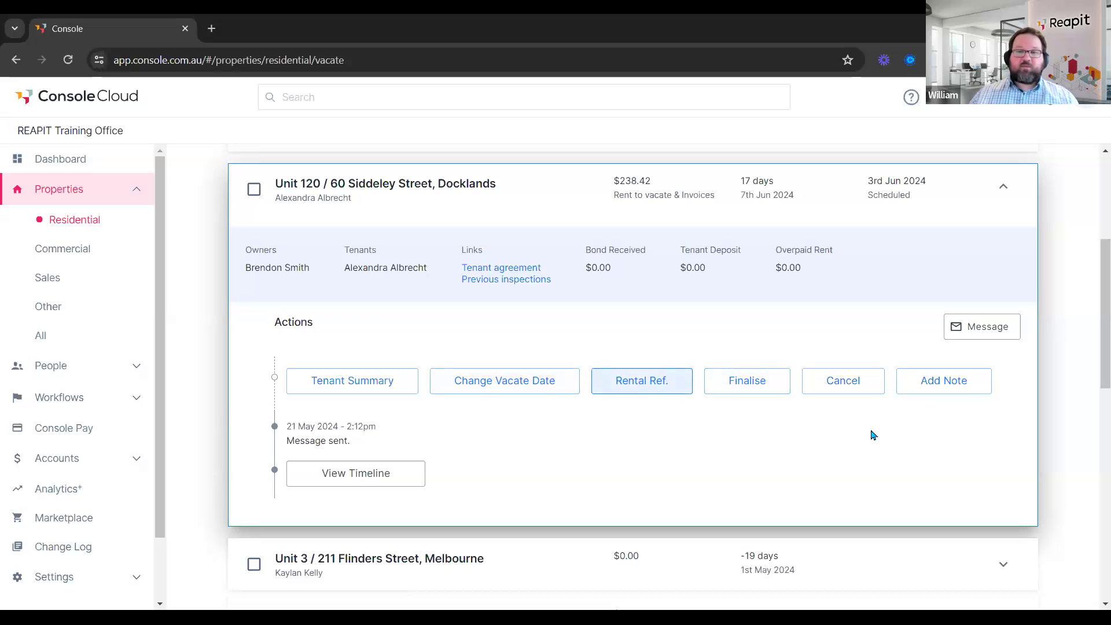
click(766, 384)
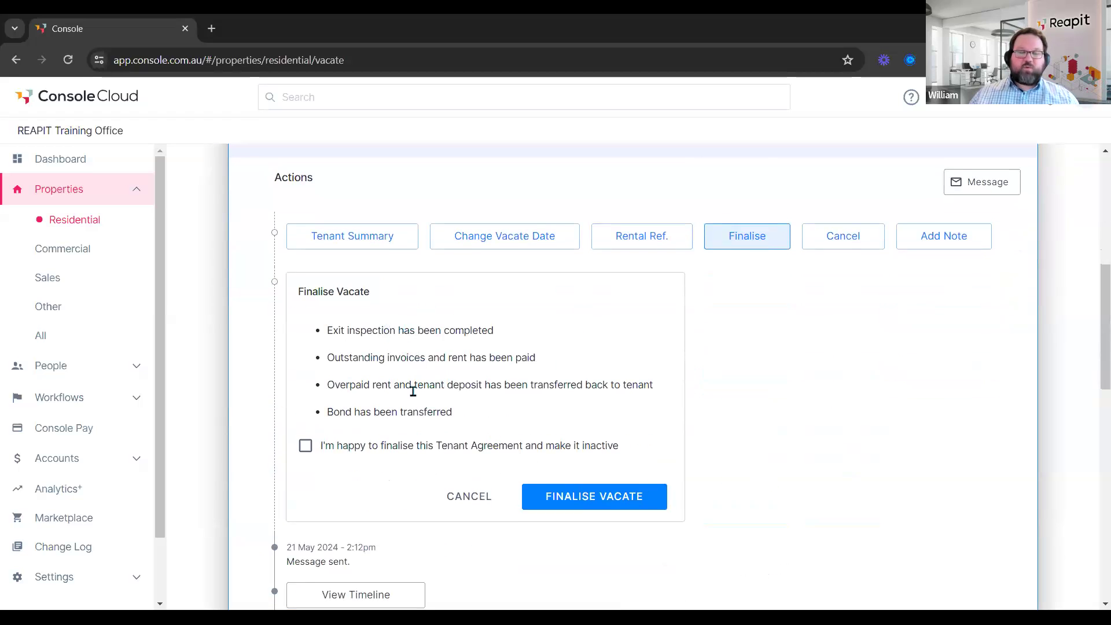
click(345, 446)
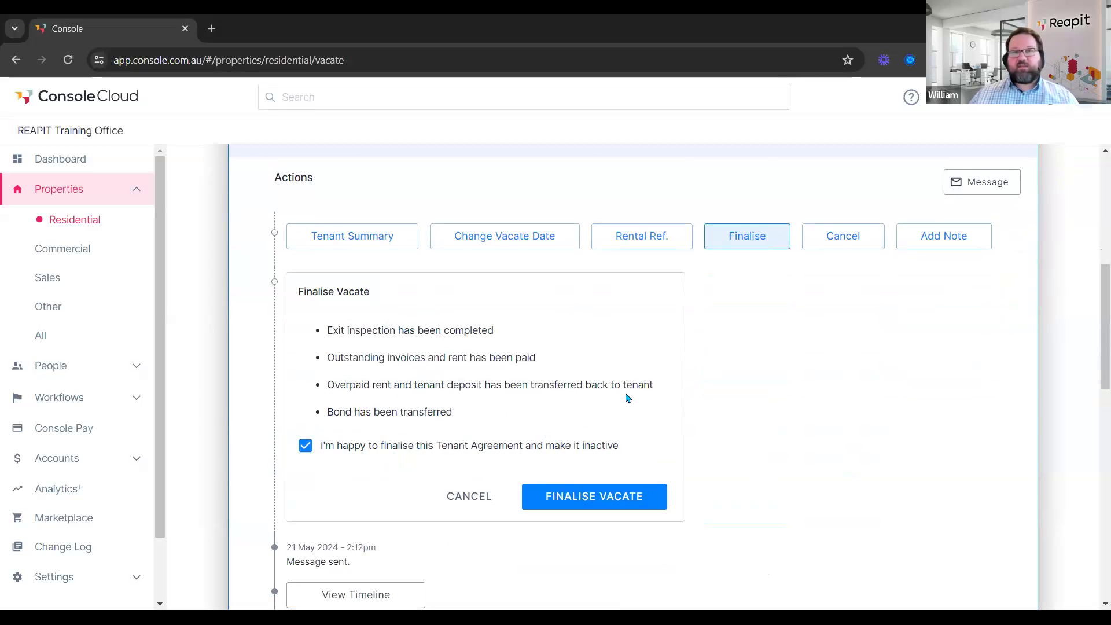
scroll(665, 428, up, 1)
scroll(697, 457, down, 1)
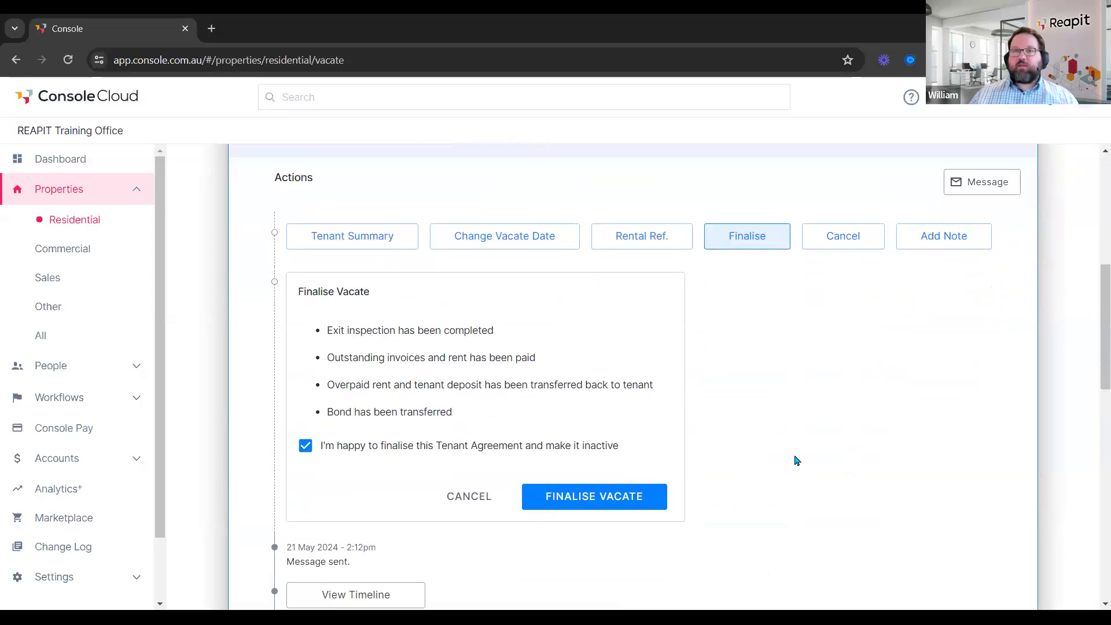
scroll(807, 459, up, 2)
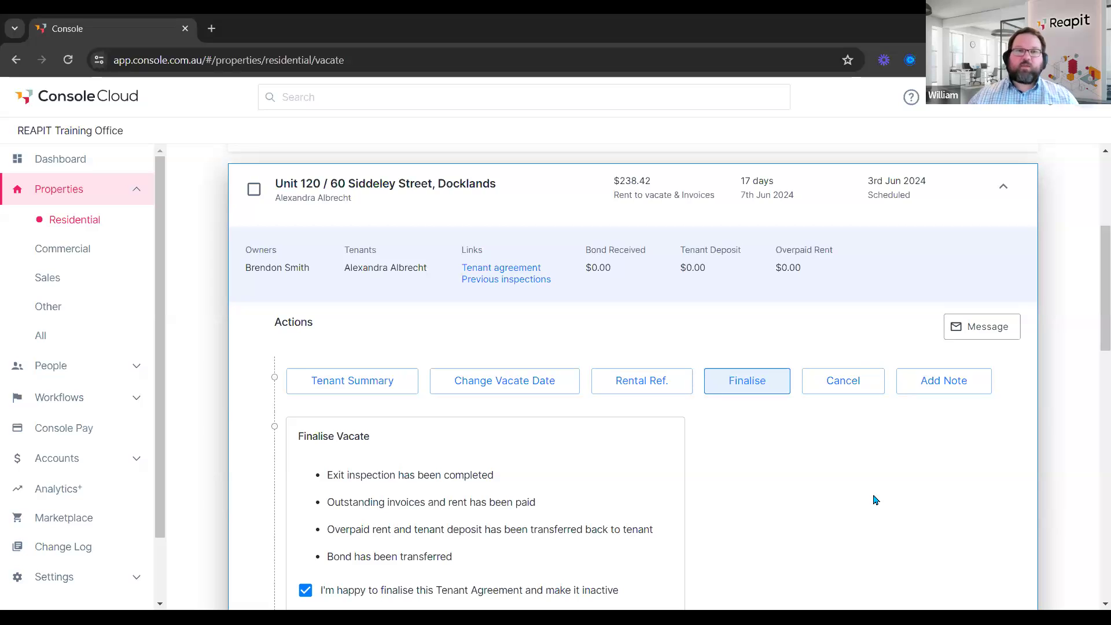
click(1003, 186)
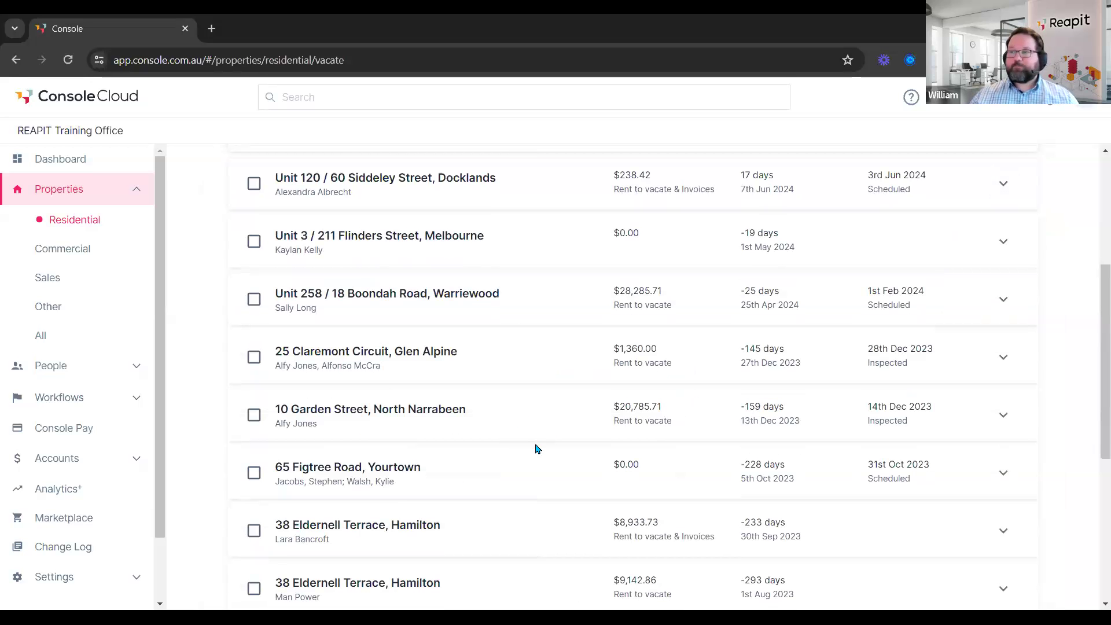
Step: Sort the vacate list by vacate date, oldest first, and expand the Concord West property
scroll(536, 448, up, 4)
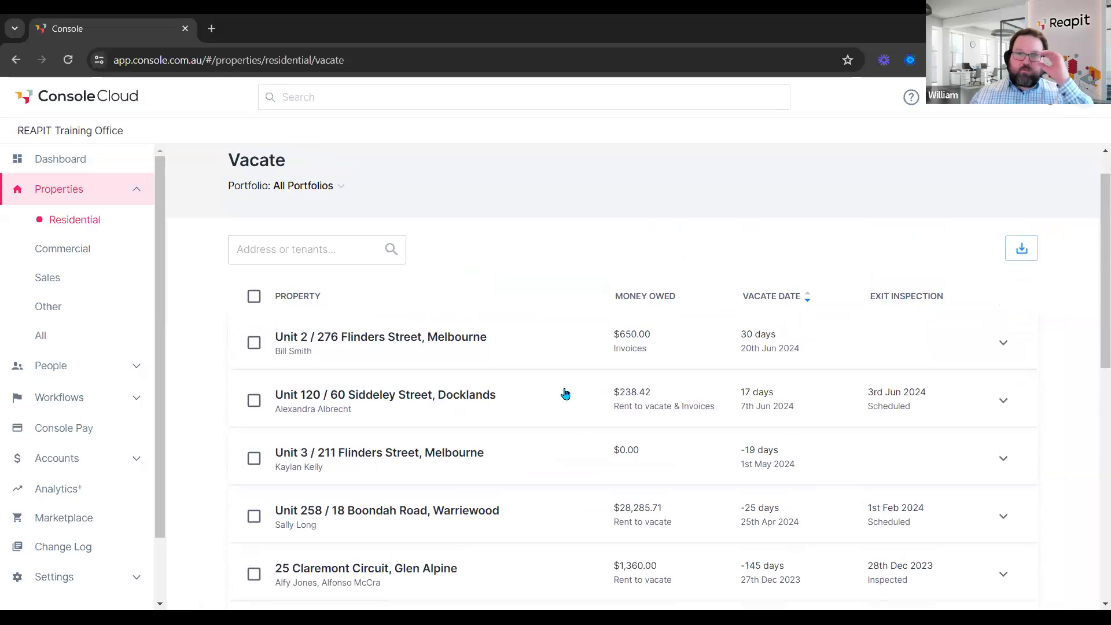
click(808, 296)
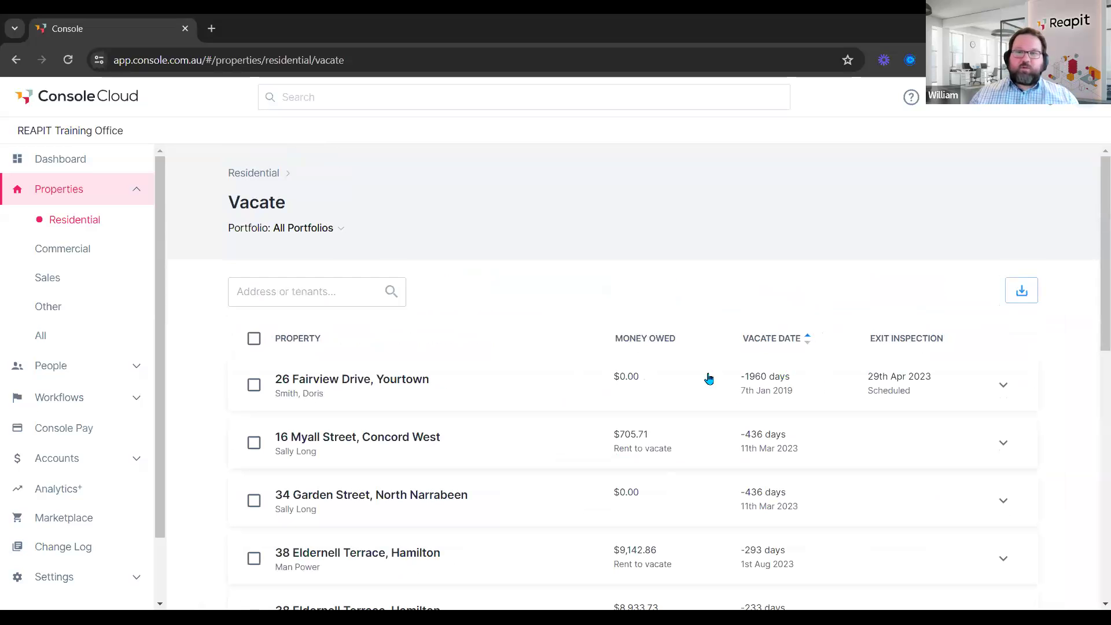
scroll(810, 385, down, 1)
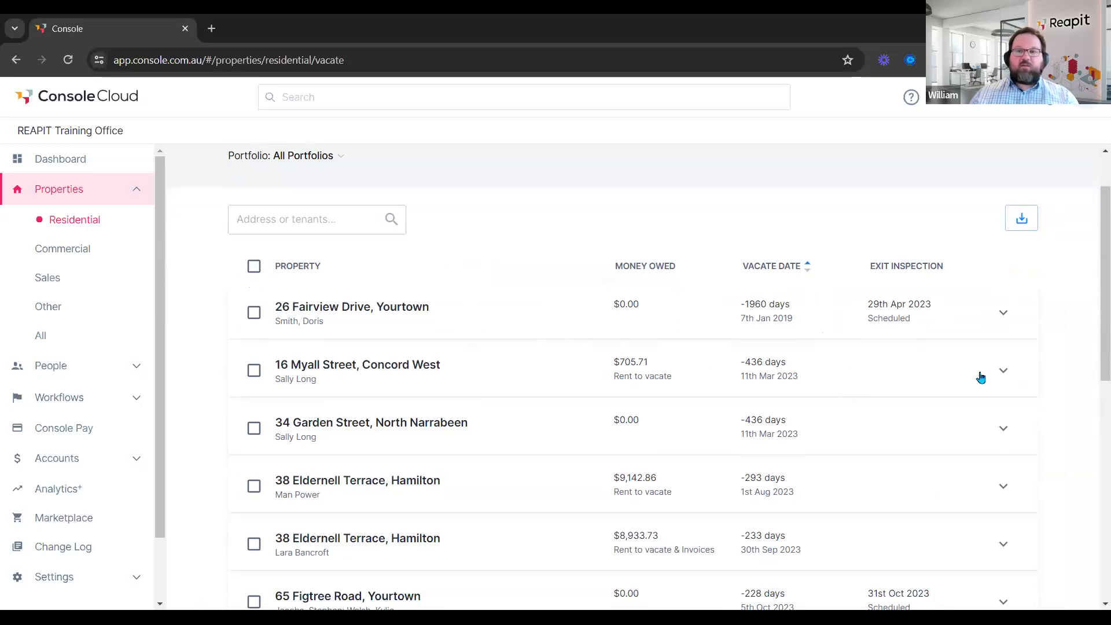
click(1003, 371)
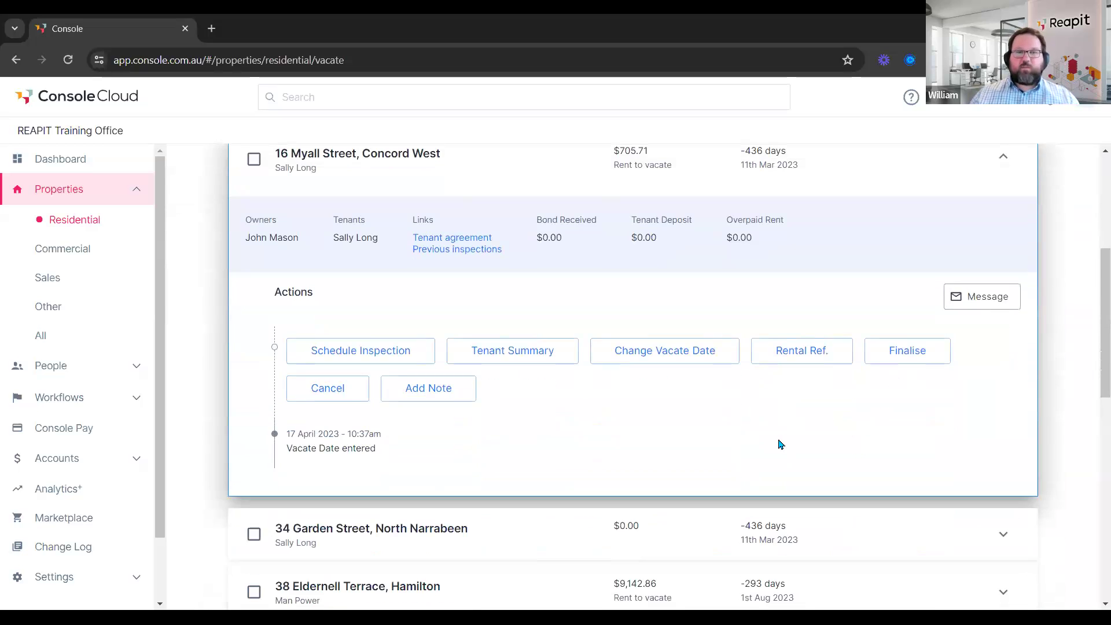
Step: Add the note "XVCAT Hearing is booked for july 1st 2024" to the Concord West vacate, save it and collapse the record
click(429, 391)
scroll(480, 457, down, 1)
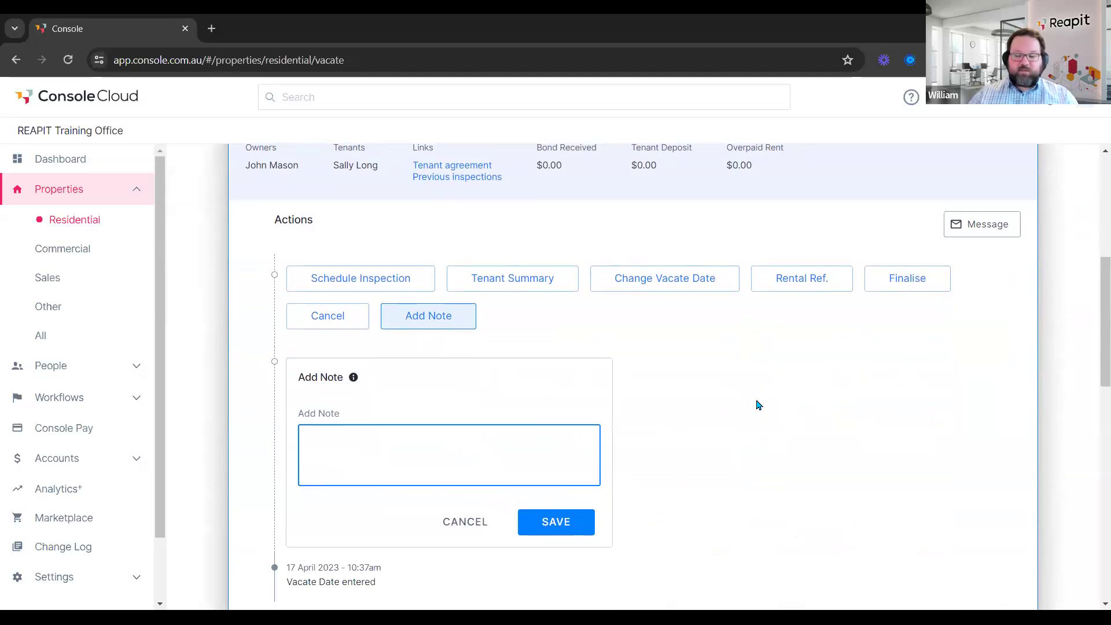
text(XV)
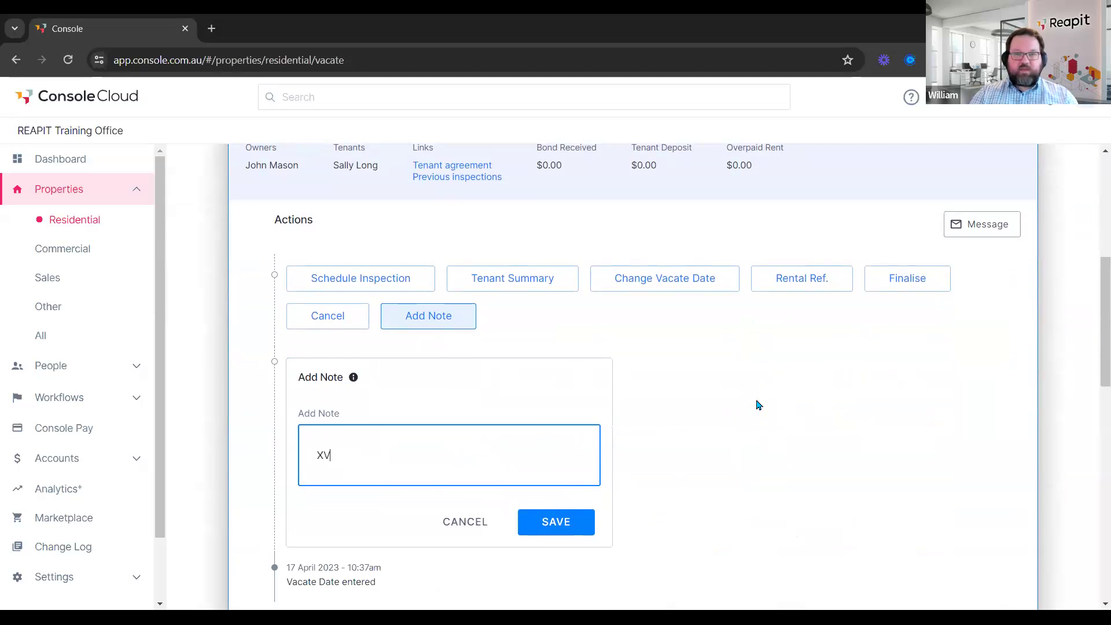
text(CAT Hearing is bo)
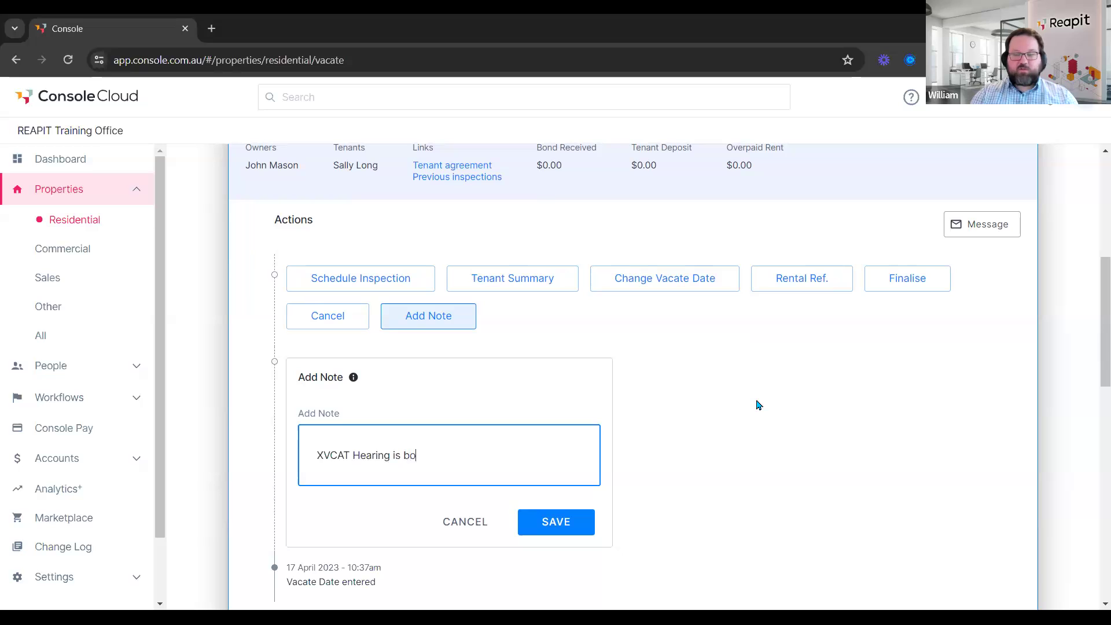
text(oked for july 1st 2024)
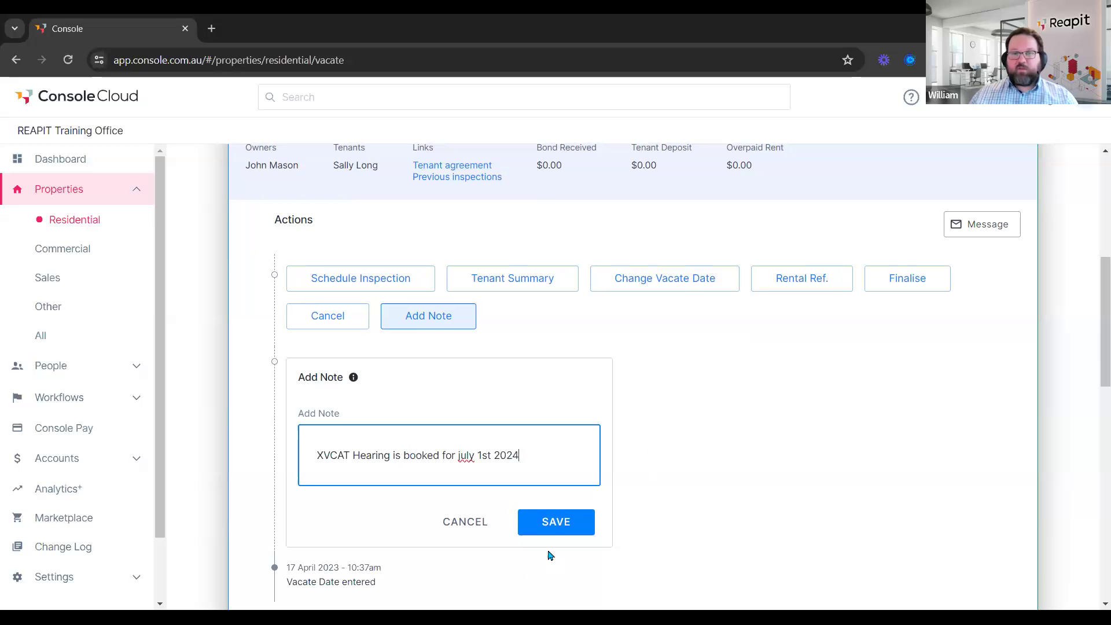
click(554, 522)
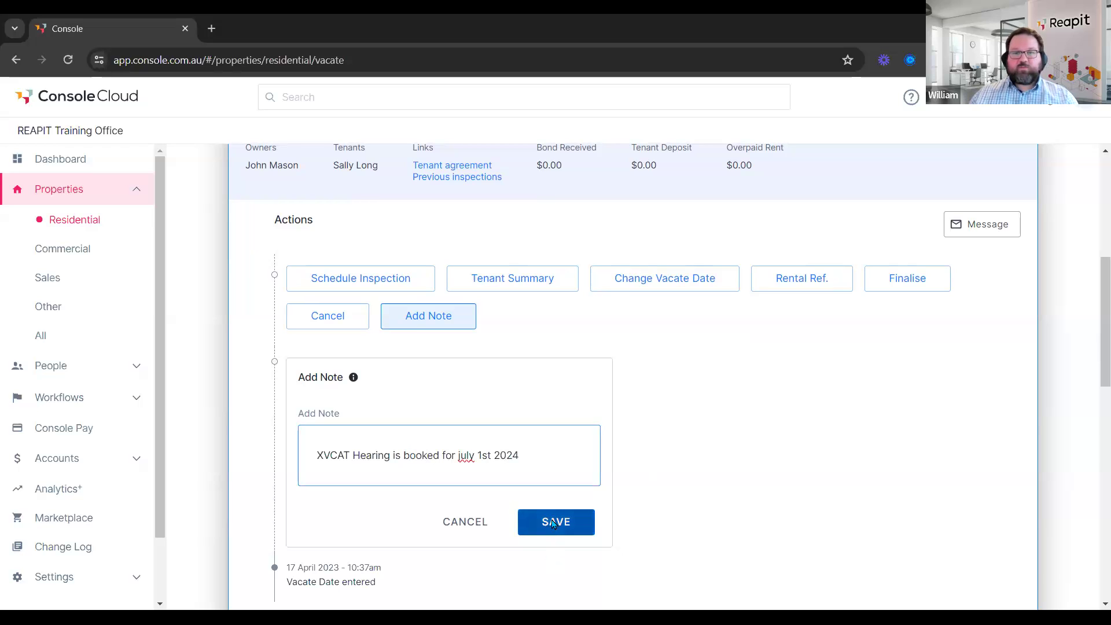
scroll(686, 404, up, 3)
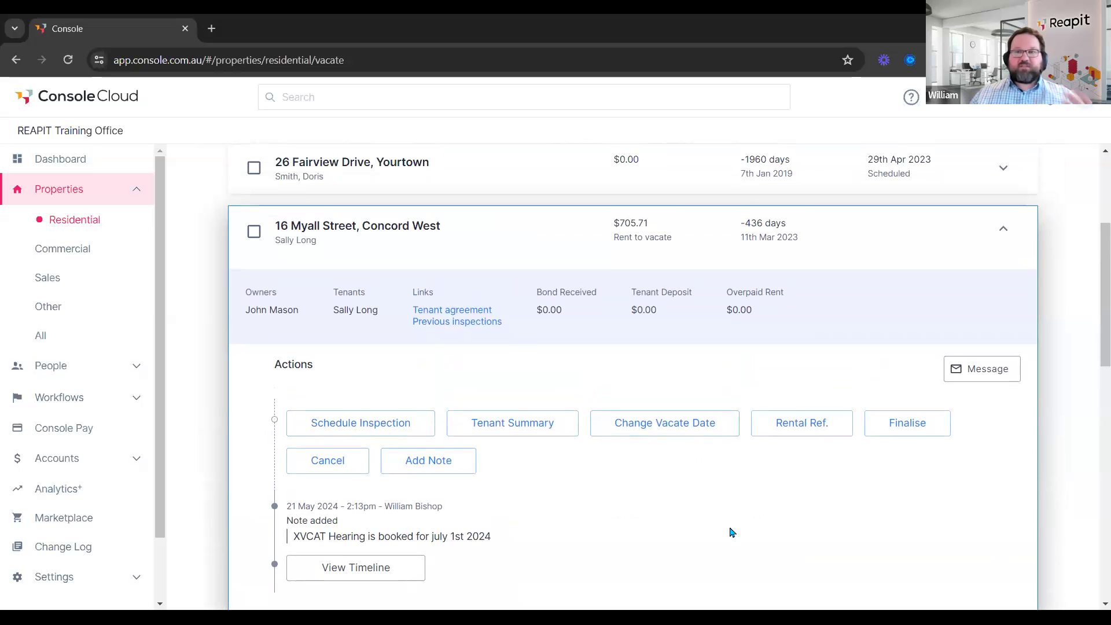
click(1003, 228)
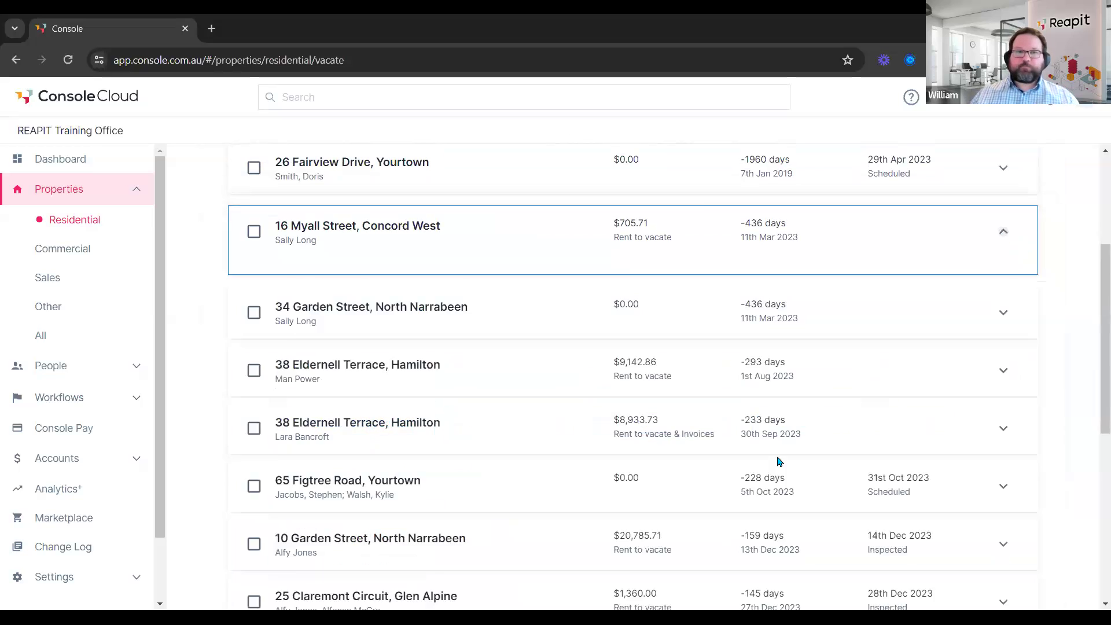
Step: Go from the vacate list to the residential Arrears workflow and turn on rent arrears automation
scroll(717, 480, up, 4)
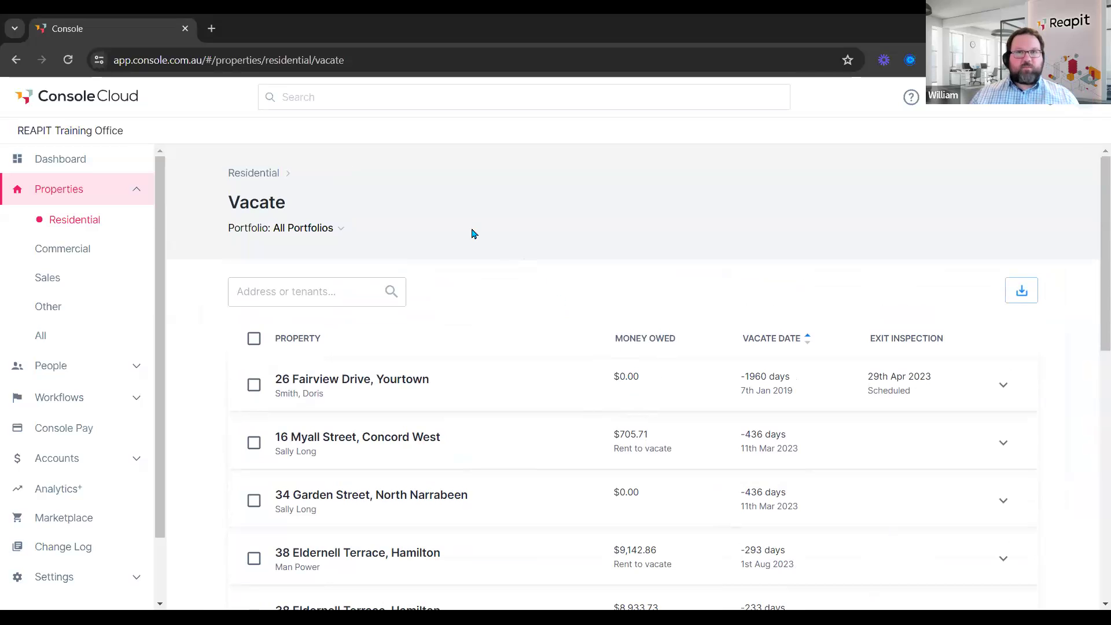
click(253, 176)
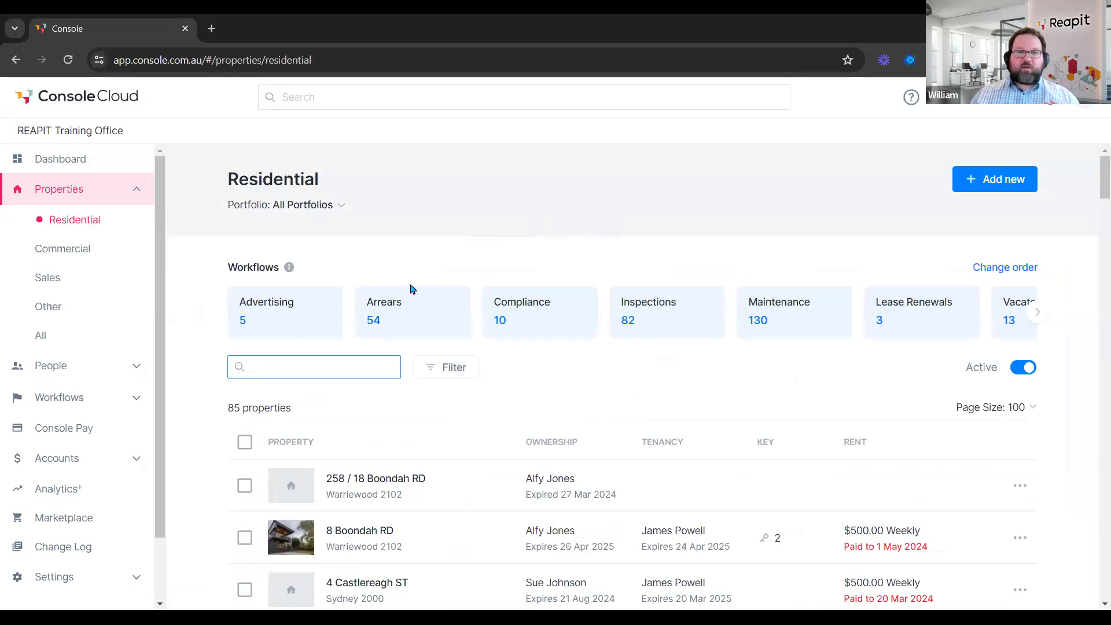
click(395, 310)
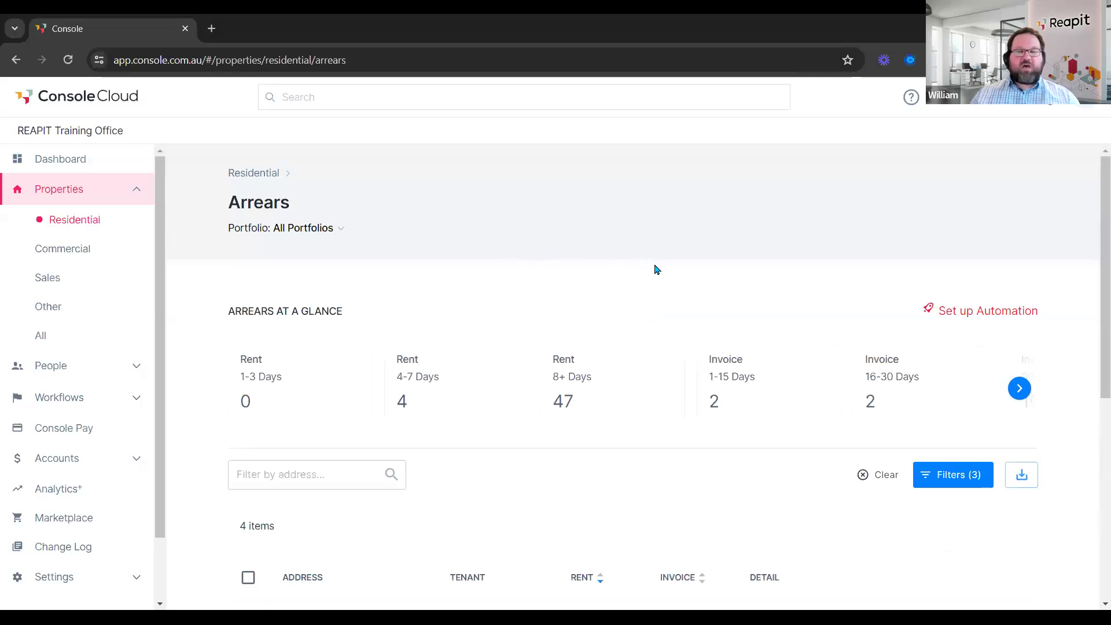
click(984, 321)
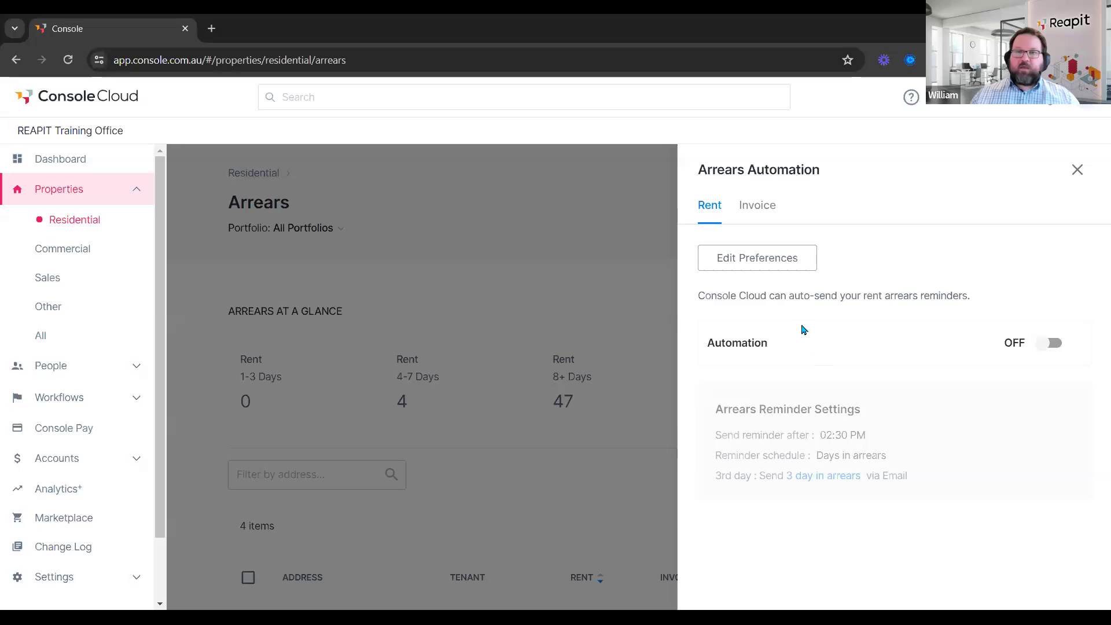
click(1048, 350)
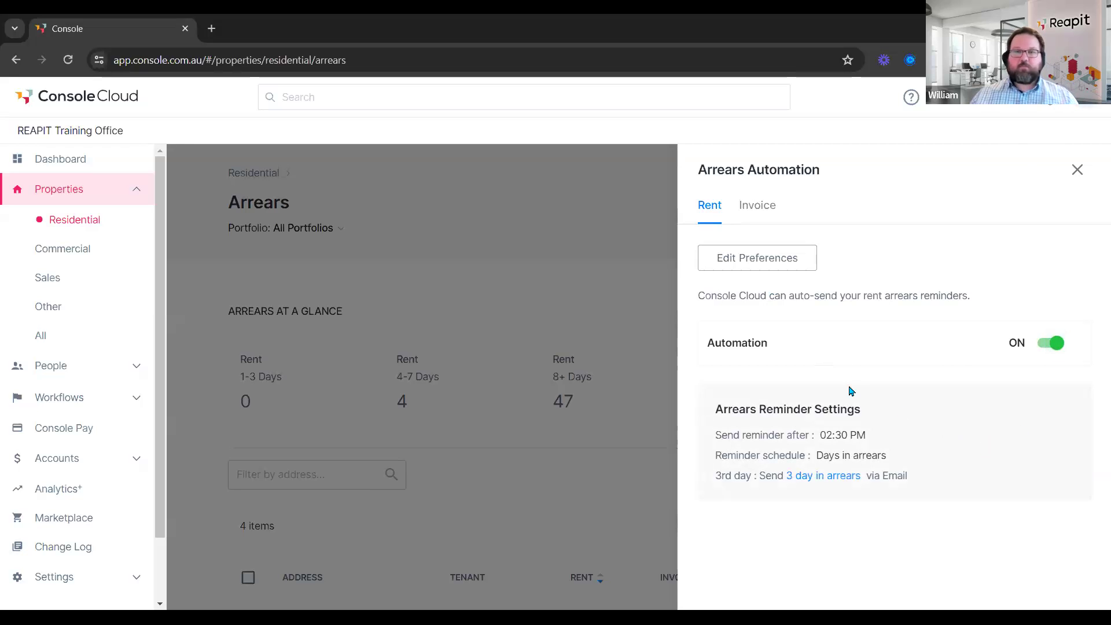
Step: Open the rent arrears automation preferences for editing
click(776, 260)
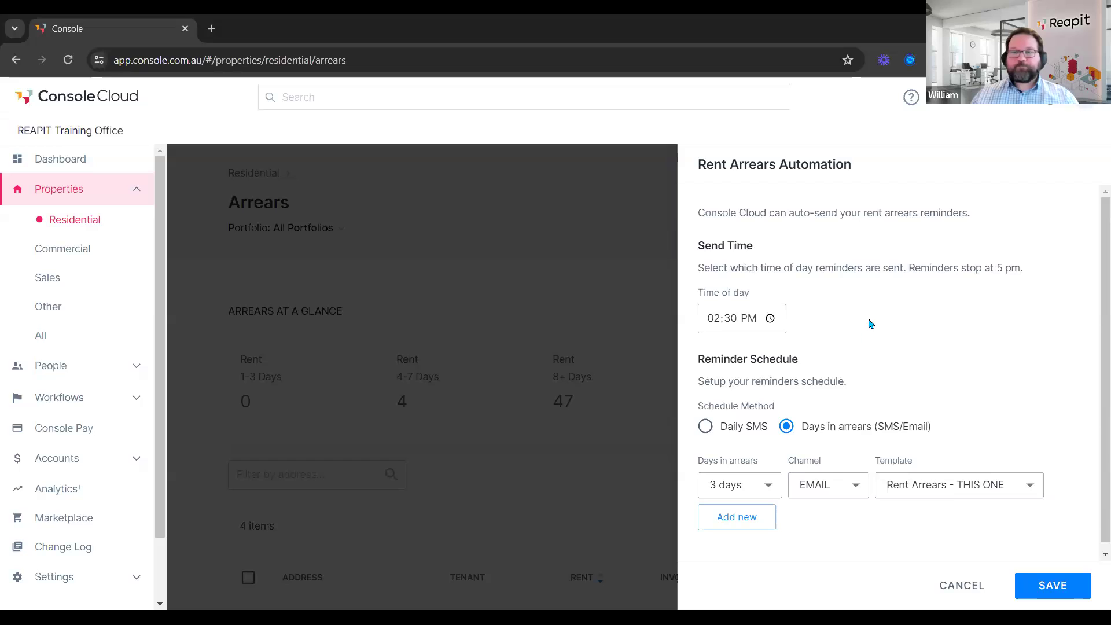
scroll(876, 315, down, 1)
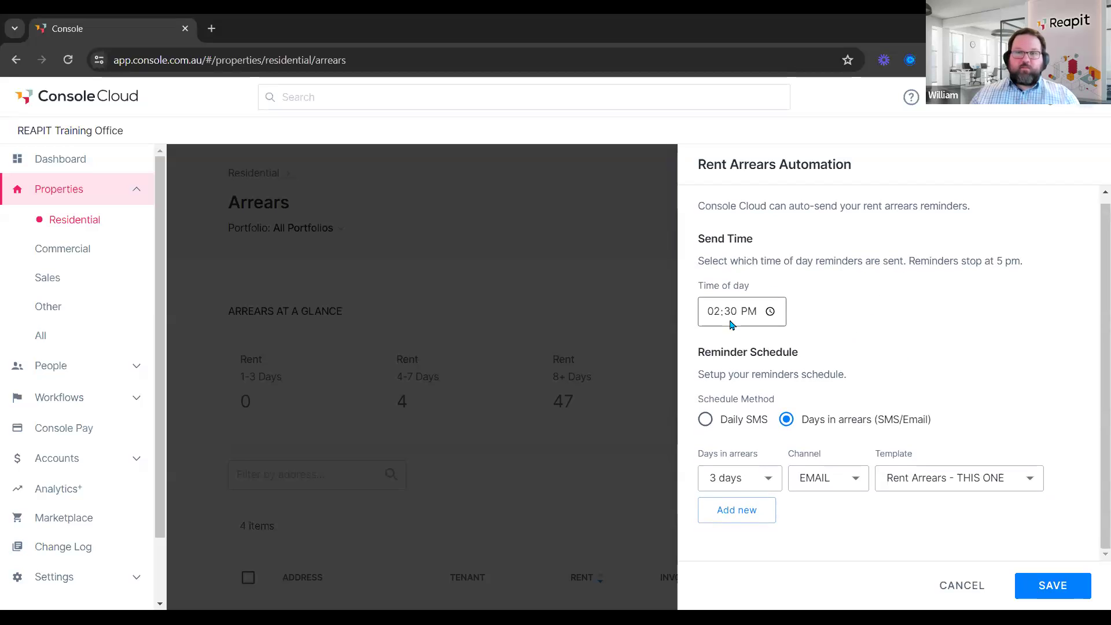
Step: Try the Daily SMS schedule method with Monday reminders unticked, and return the method to Days in arrears (SMS/Email)
click(730, 418)
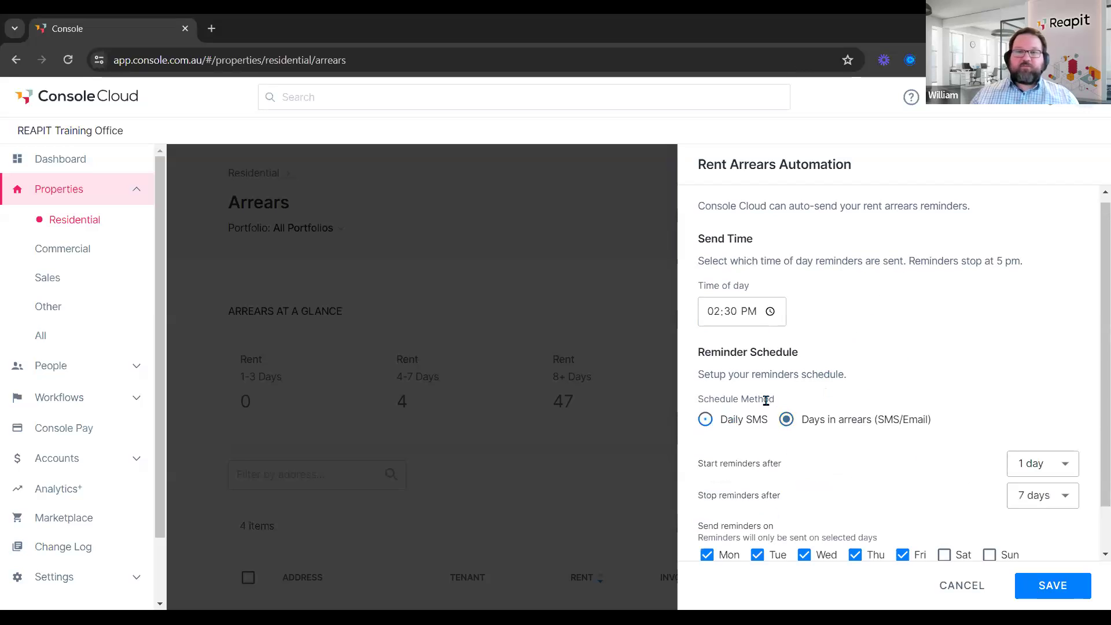
scroll(752, 376, down, 1)
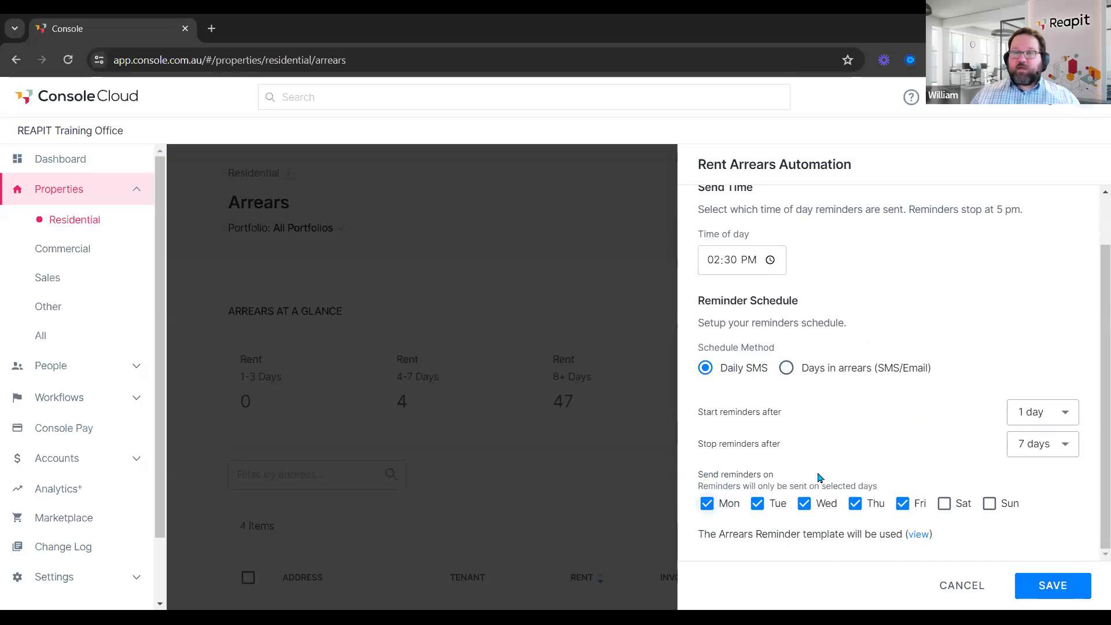
click(1051, 444)
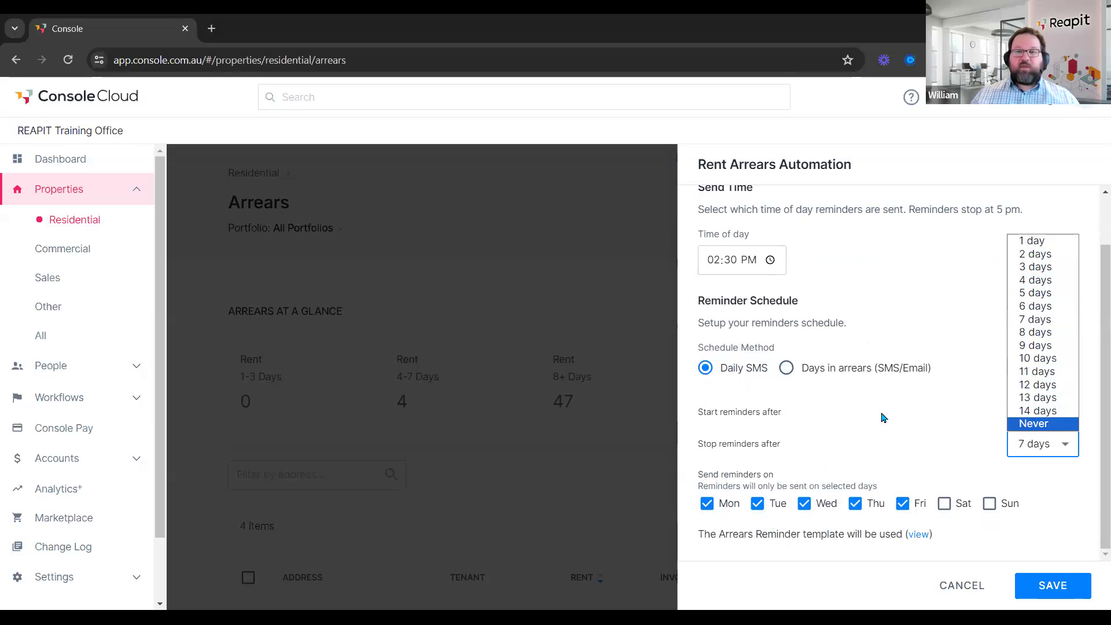
click(883, 418)
click(716, 508)
click(943, 505)
click(941, 506)
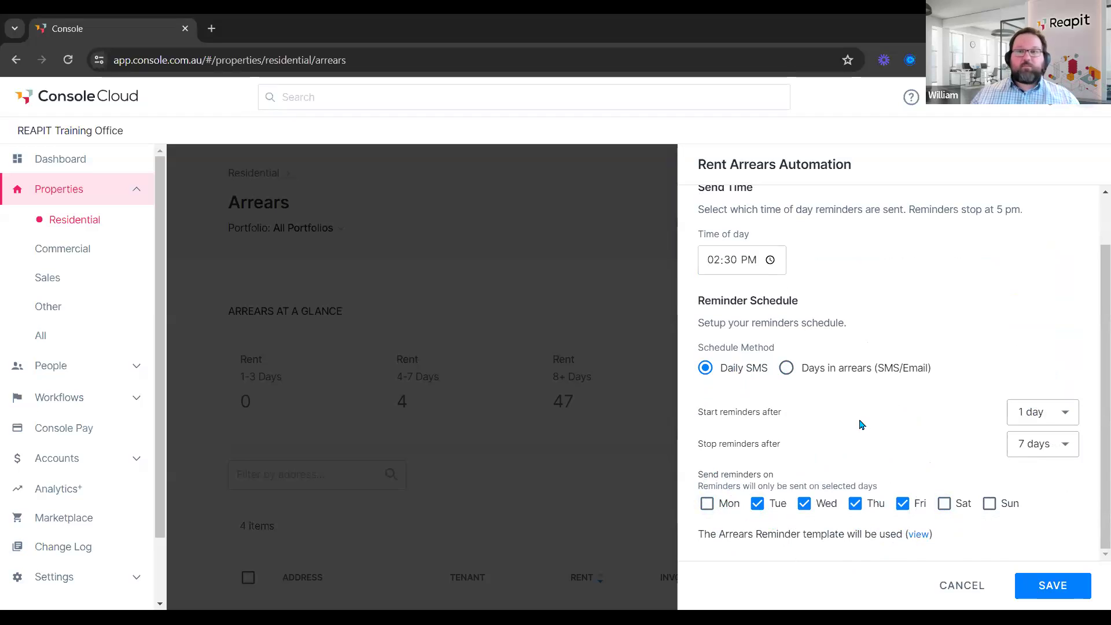
click(787, 368)
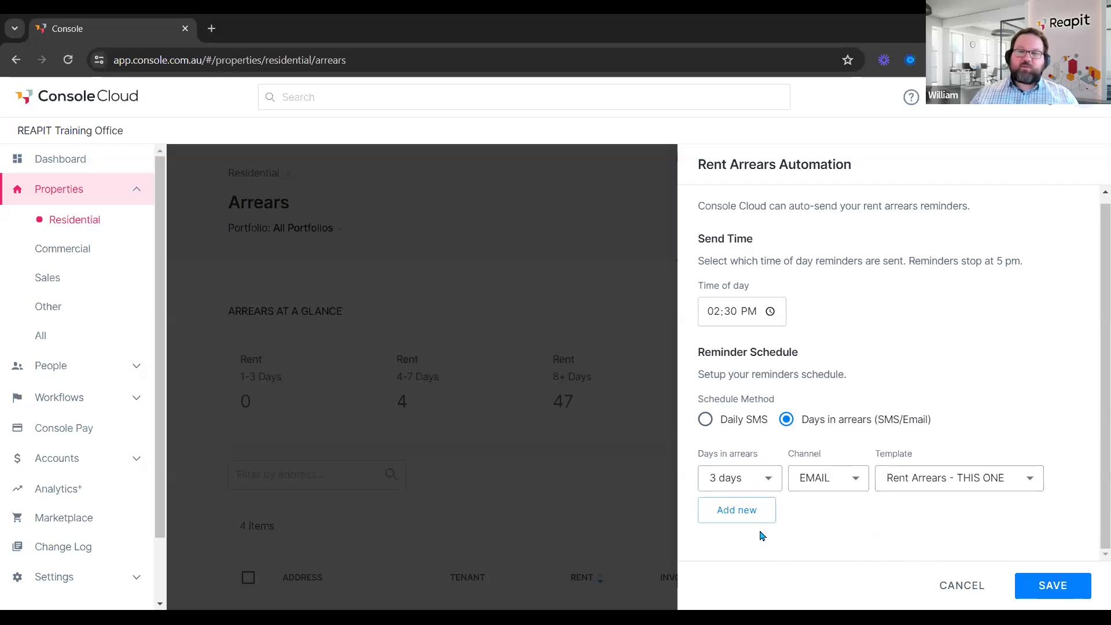
Step: Add three more reminders to the rent arrears schedule, at 5, 7 and 9 days in arrears
click(750, 513)
click(746, 547)
scroll(764, 492, down, 2)
click(731, 515)
scroll(839, 526, down, 1)
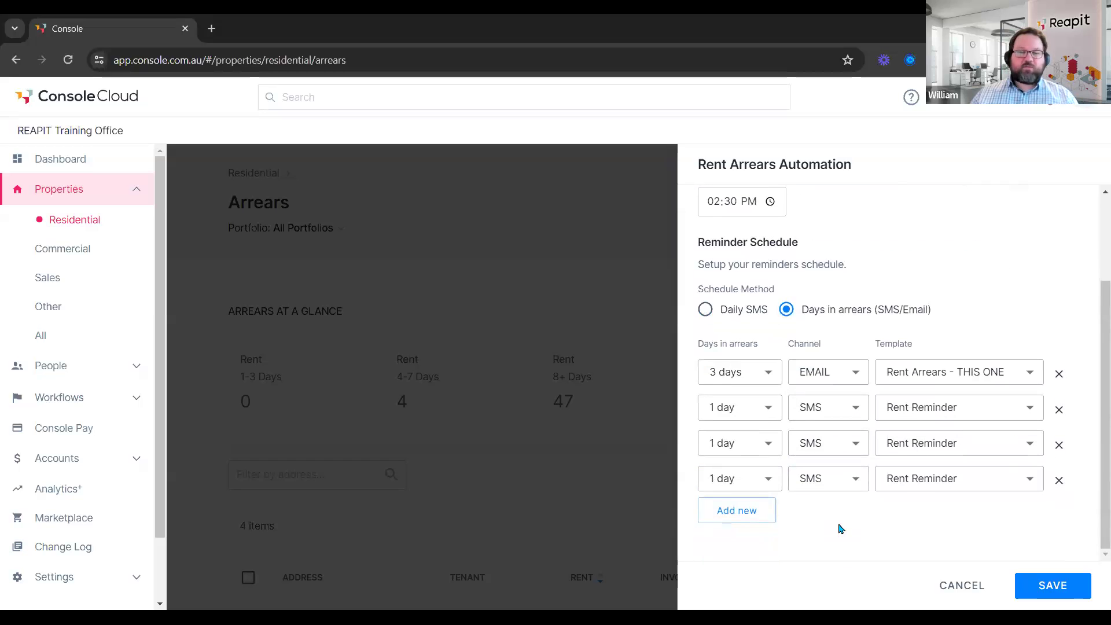
click(764, 411)
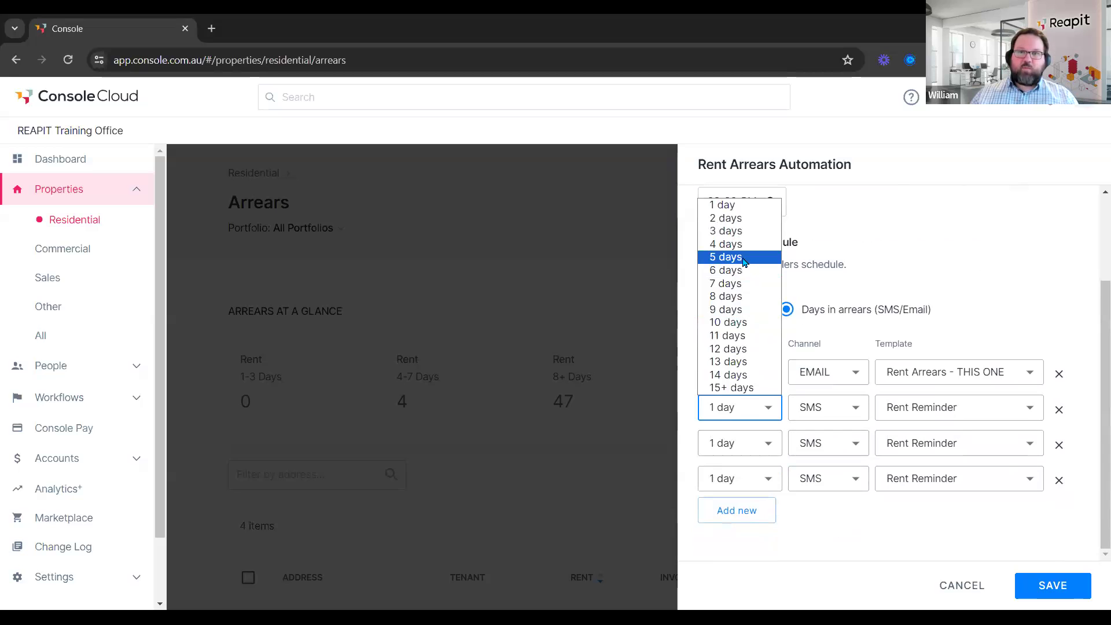
click(744, 261)
click(744, 446)
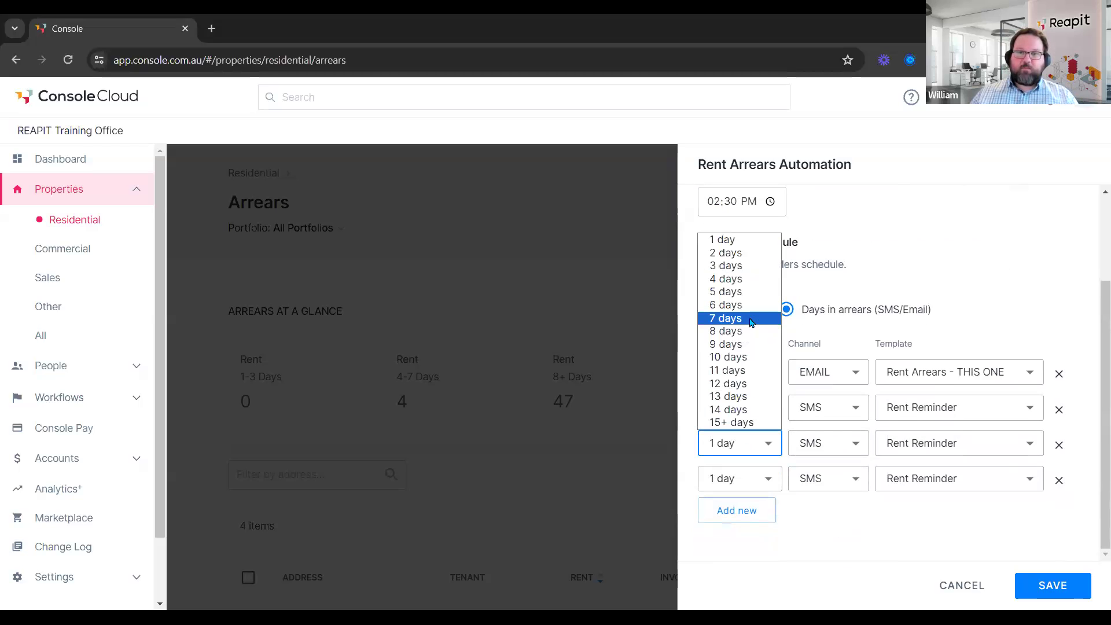
click(742, 482)
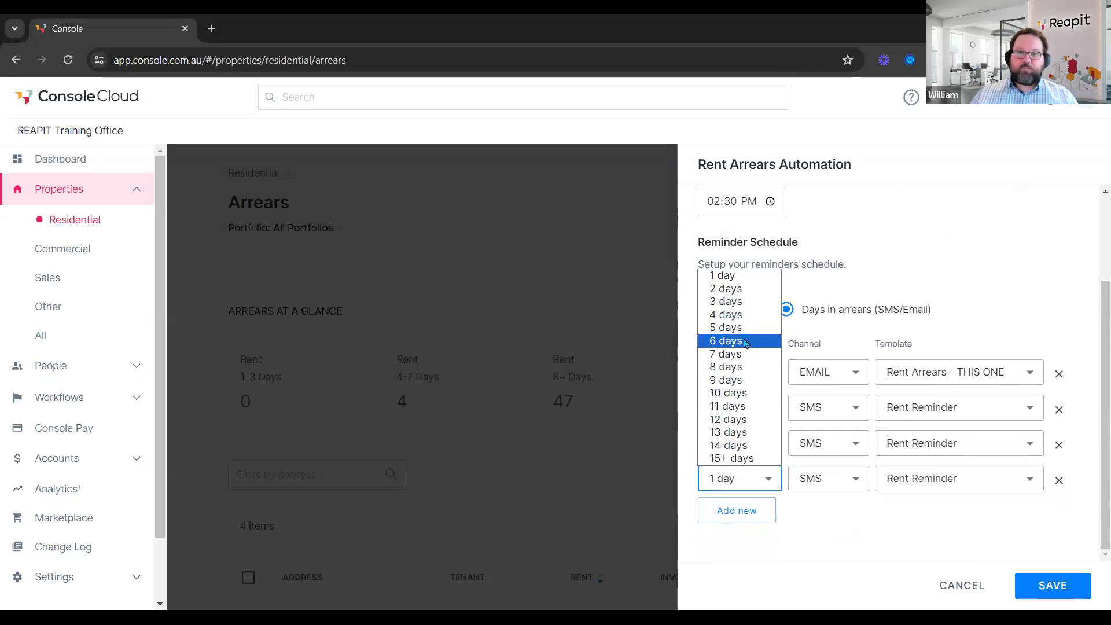
click(742, 382)
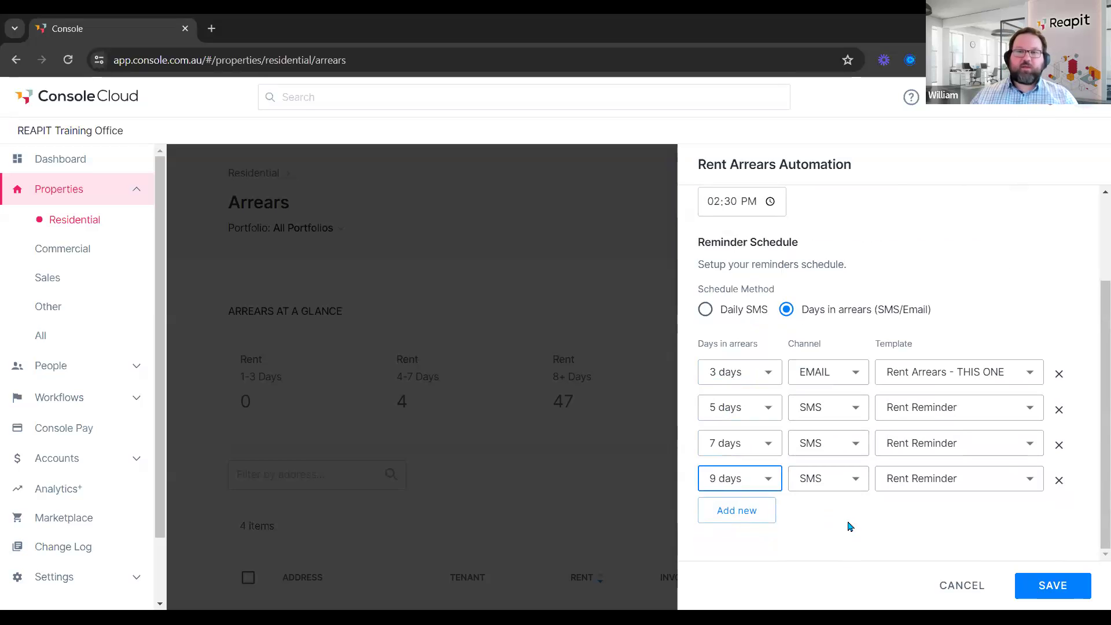
Step: Assign Overdue rent to the 5-day reminder, EMAIL with Outstanding rent arrears to the 7-day one and Urgent arrears to the 9-day one, and save
click(942, 414)
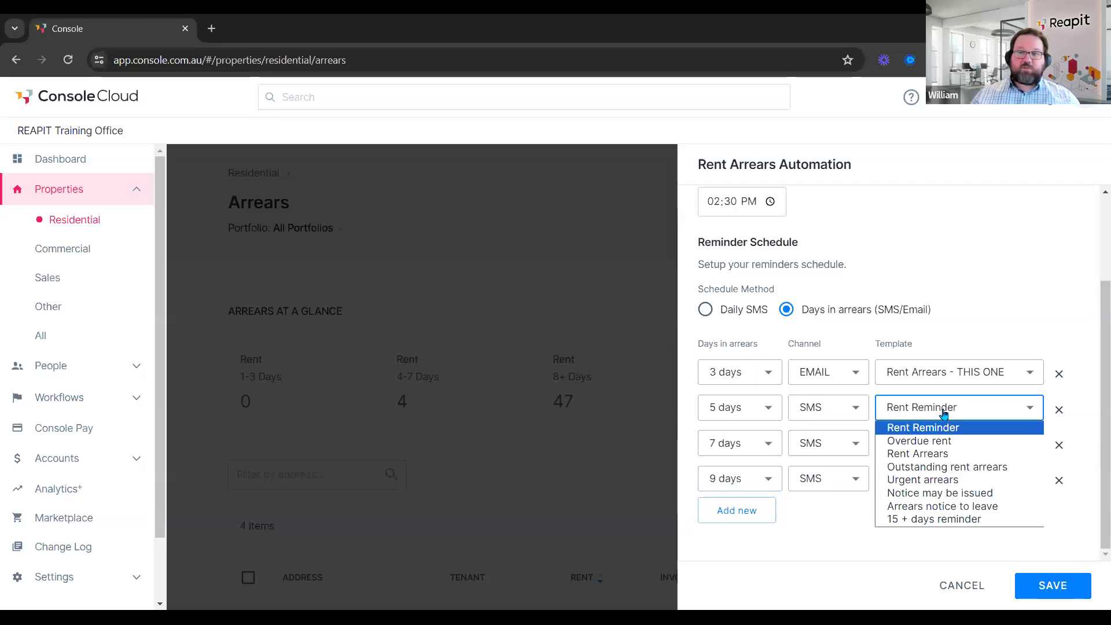
click(940, 443)
click(856, 443)
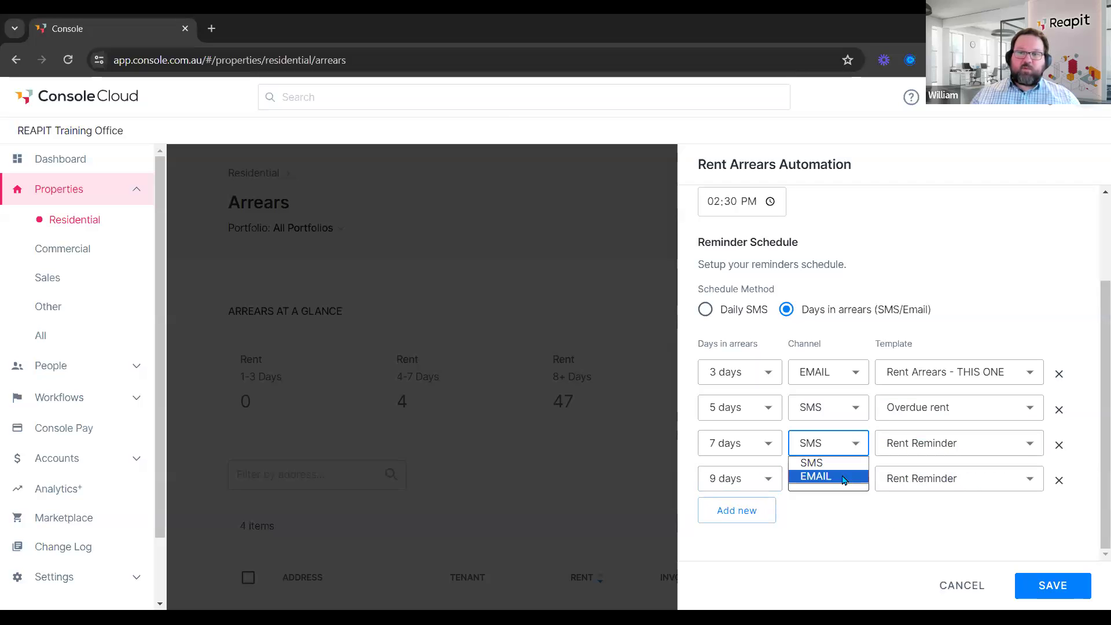
click(961, 445)
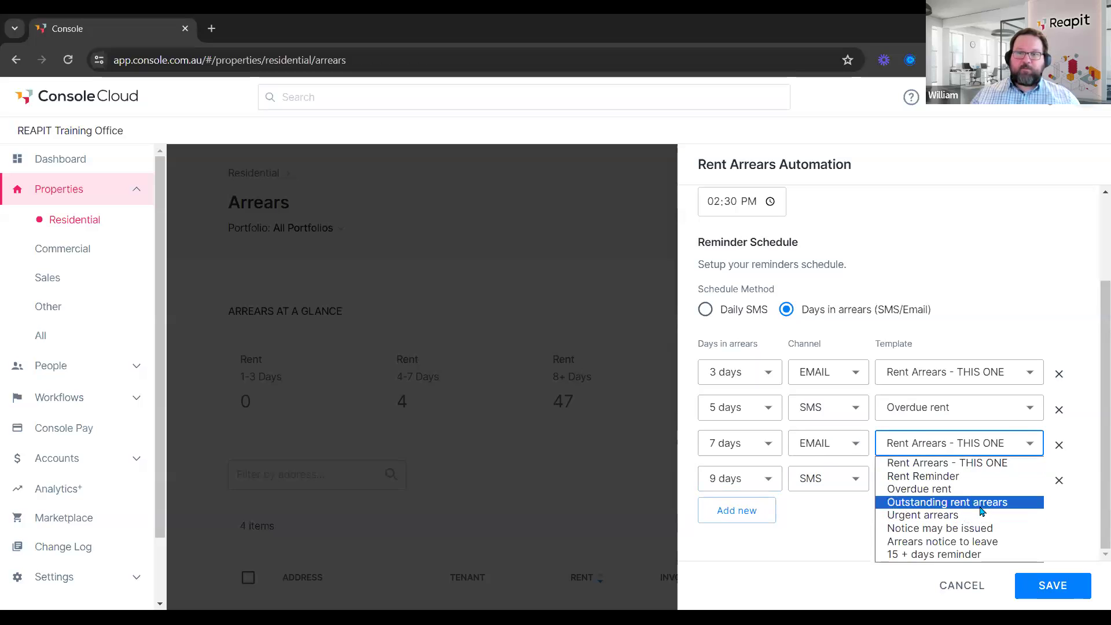
click(982, 503)
click(934, 481)
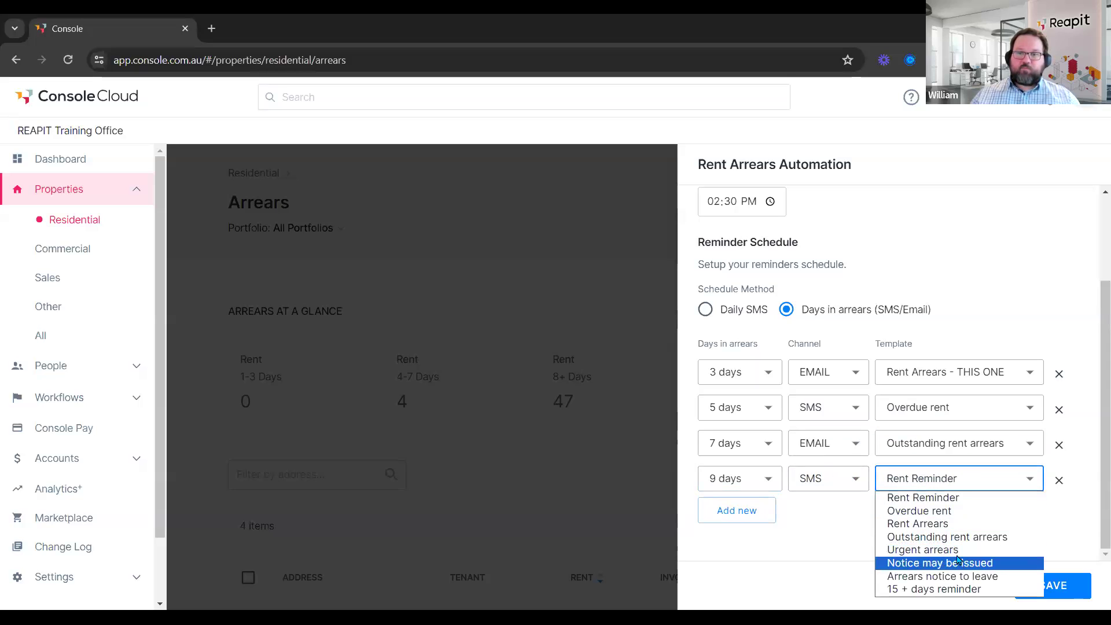
click(949, 548)
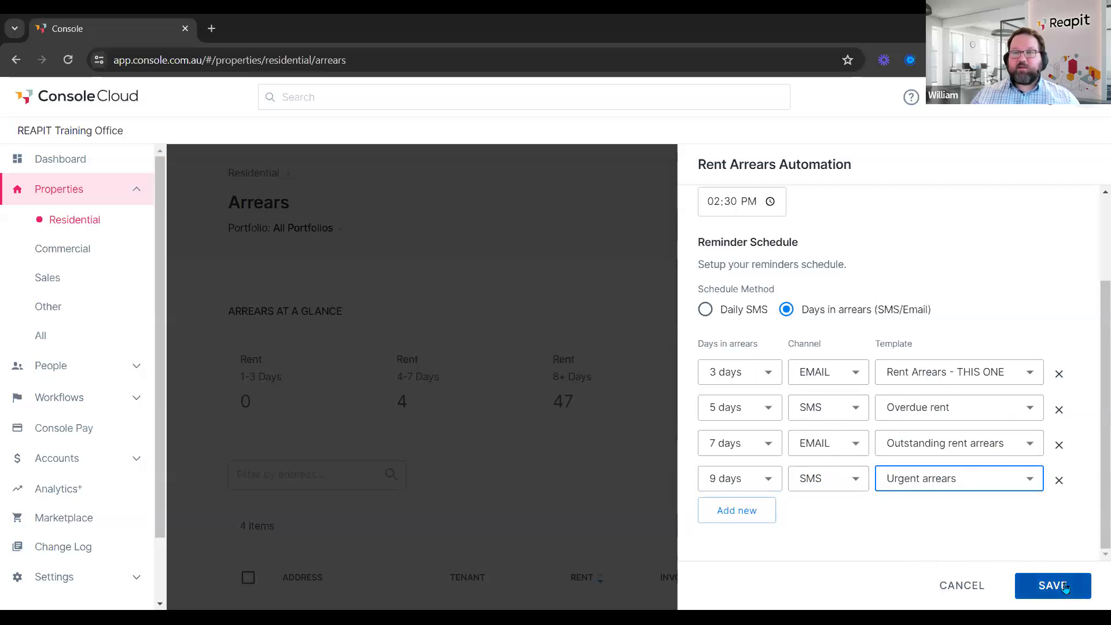
scroll(914, 532, up, 2)
scroll(936, 371, down, 2)
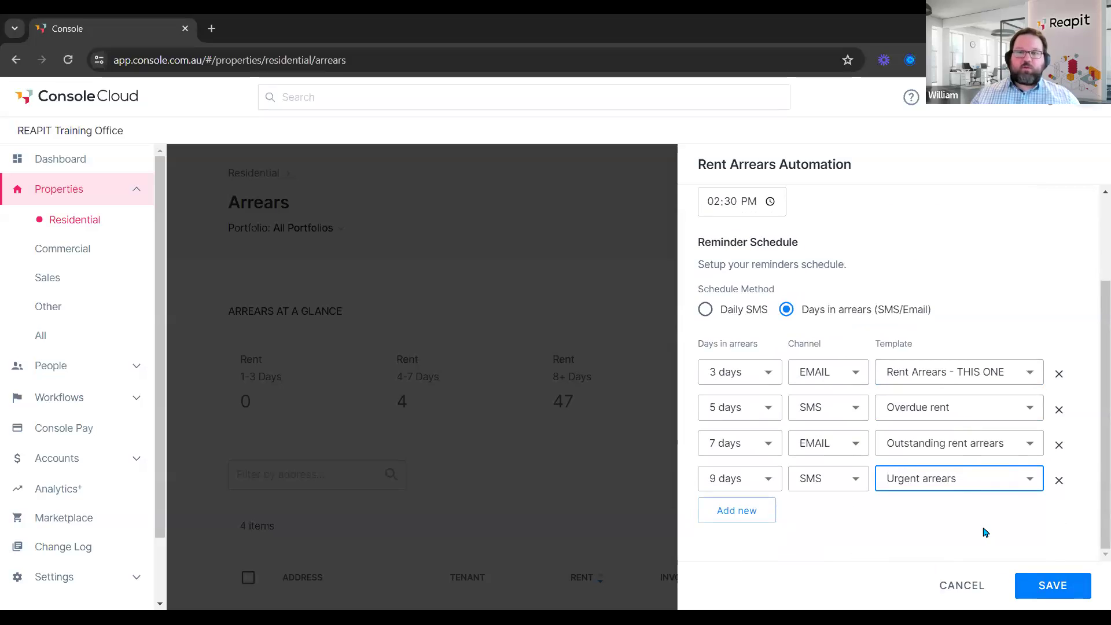
click(1047, 588)
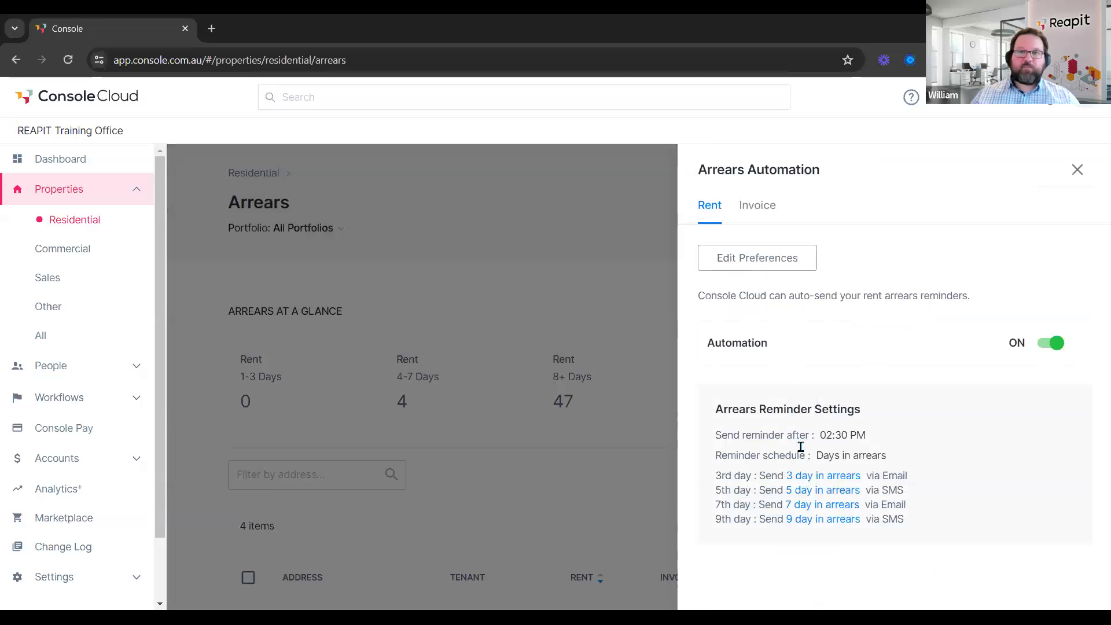
Step: View the invoice arrears automation settings, return to the rent settings and close Arrears Automation
click(756, 207)
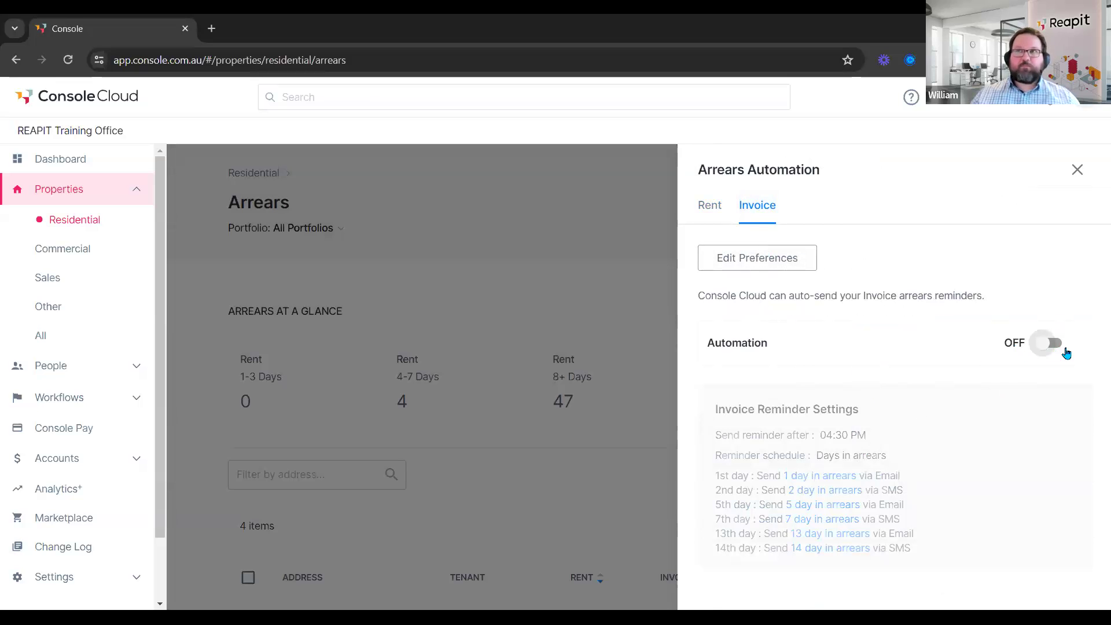
click(712, 202)
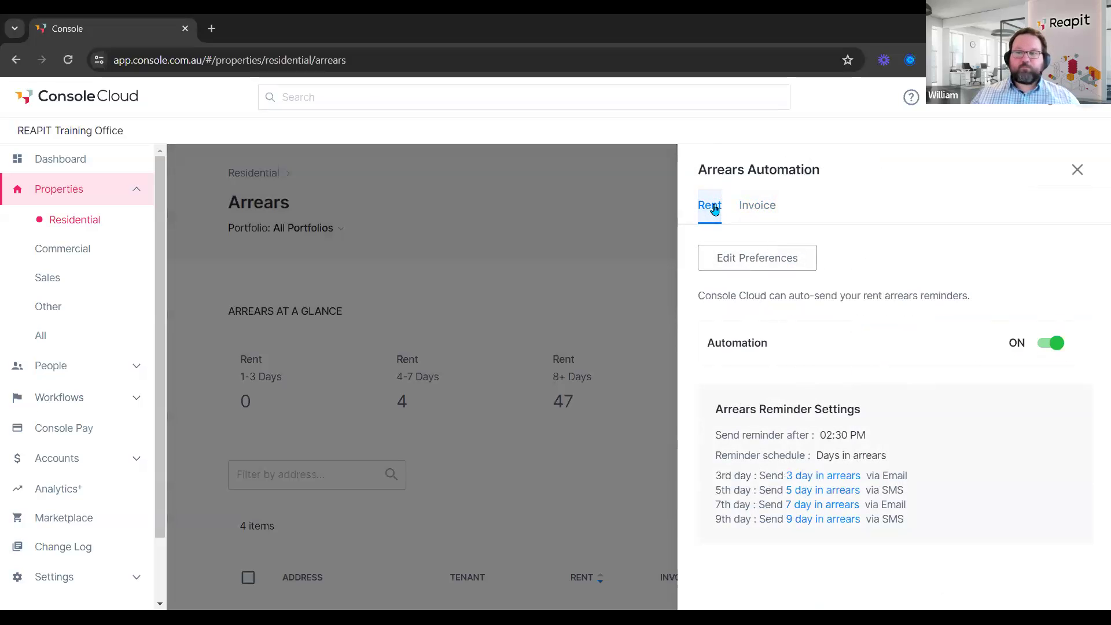
click(1076, 169)
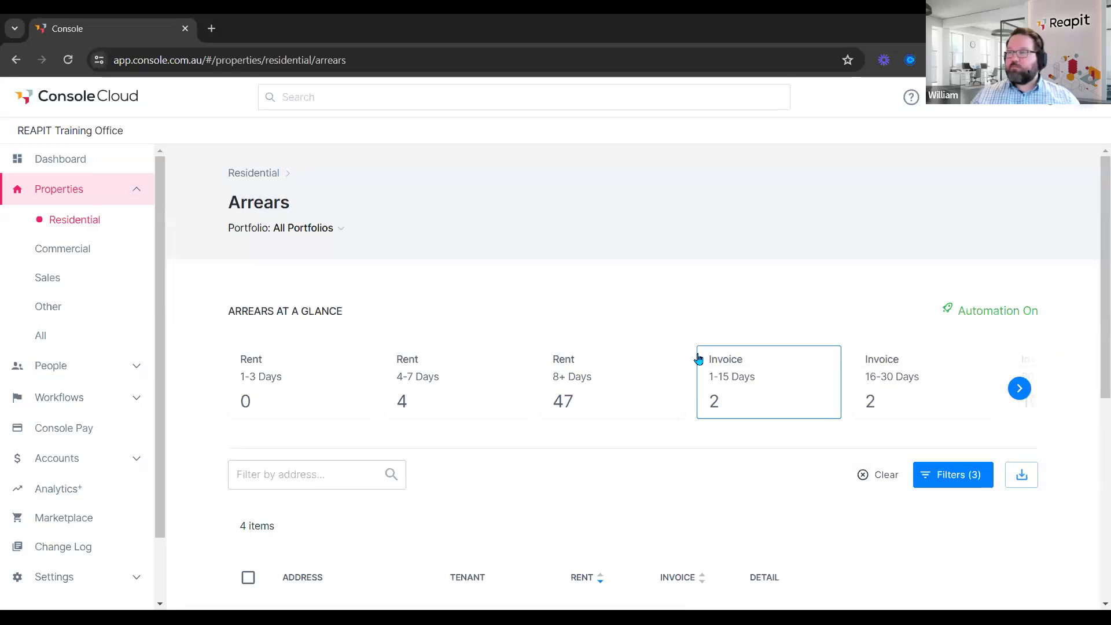
Step: Go from Arrears to the residential Compliance workflow and open its automation settings
click(241, 175)
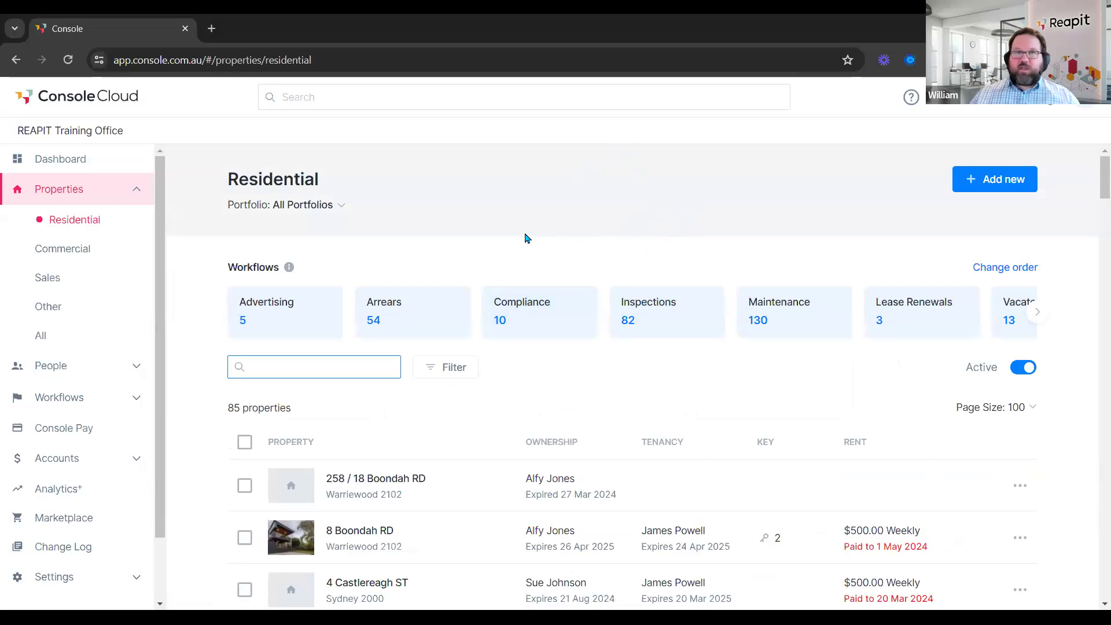
click(526, 309)
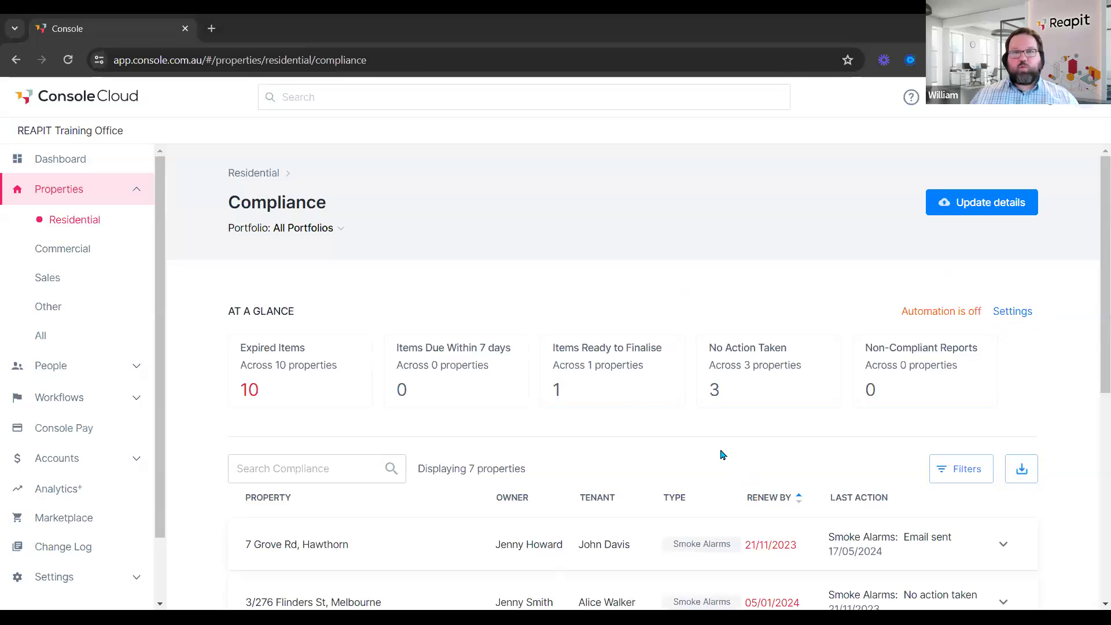
click(1021, 312)
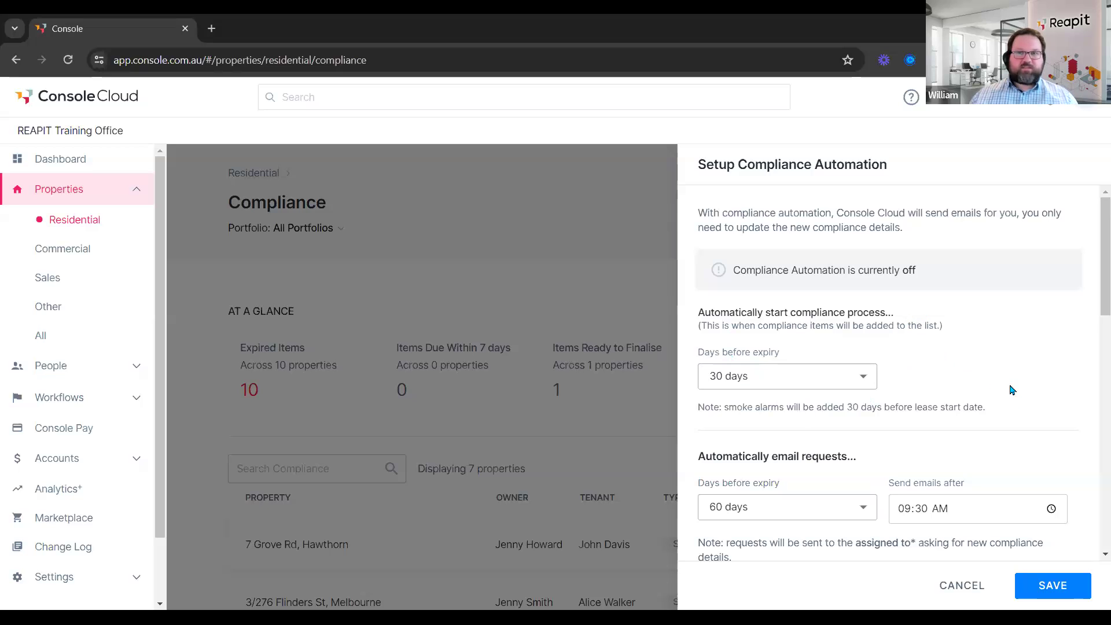
Step: Review the days-before-expiry options for starting the compliance process and for emailing requests, keeping requests at 60 days
scroll(996, 373, down, 1)
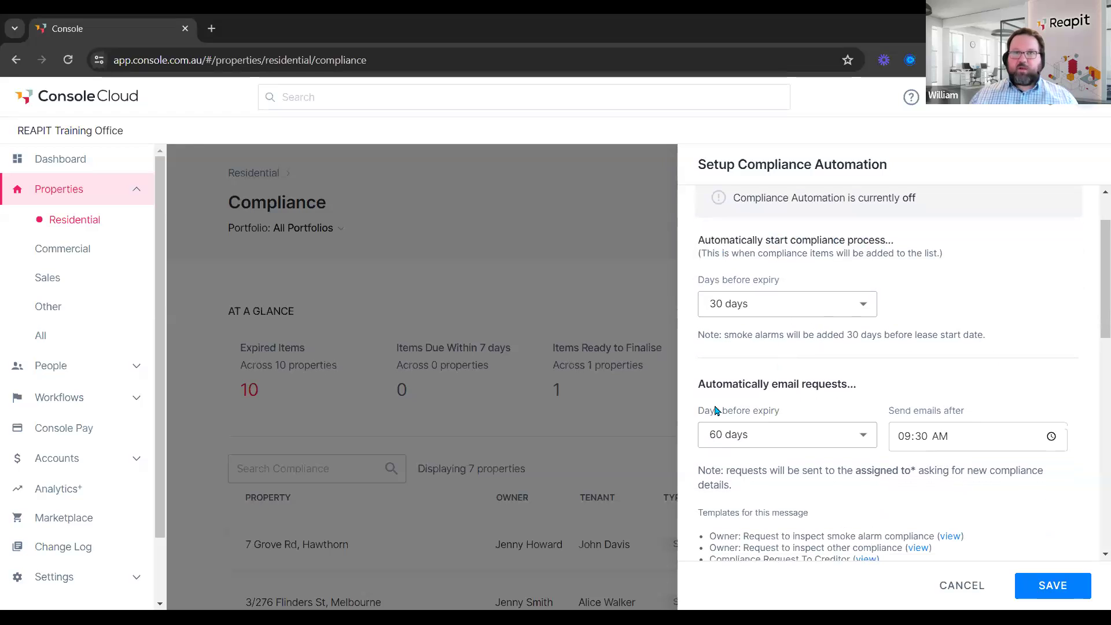
click(803, 314)
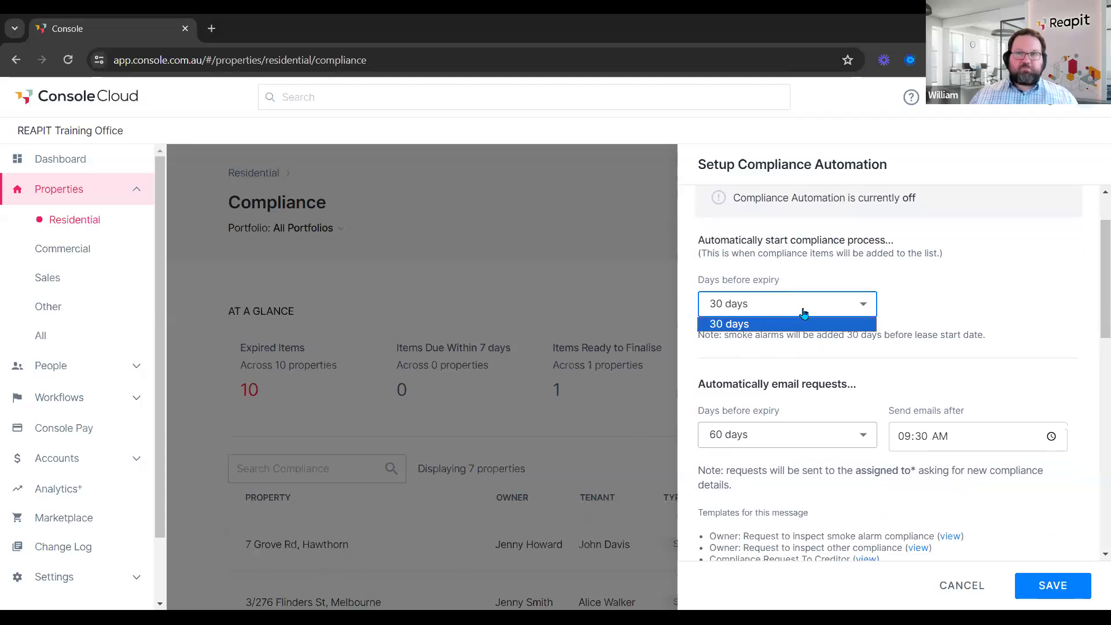
click(976, 306)
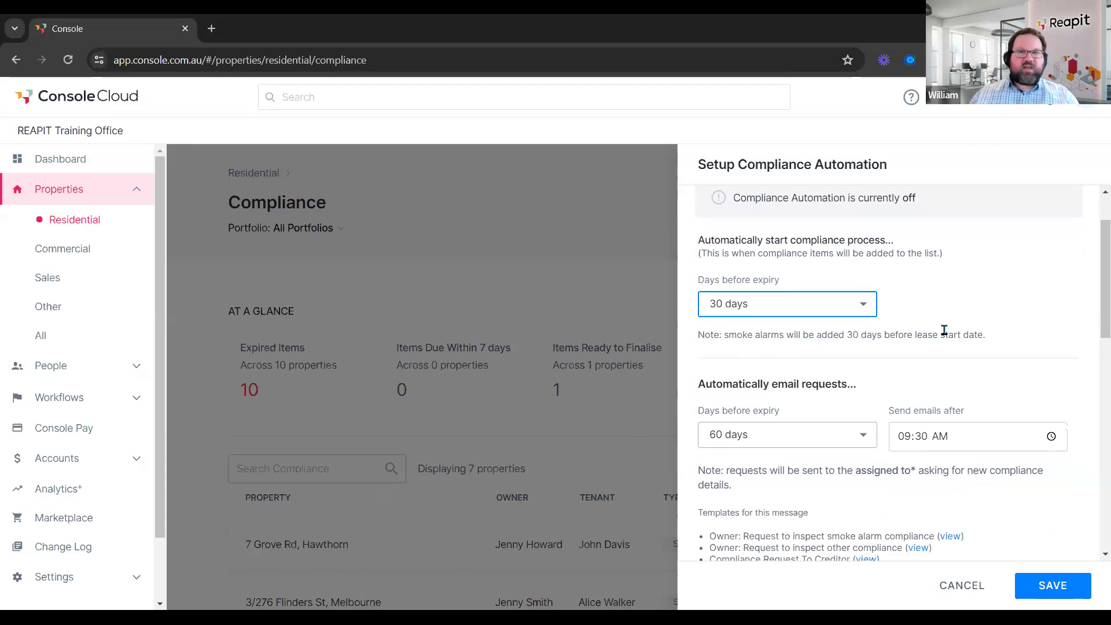
scroll(1086, 290, down, 1)
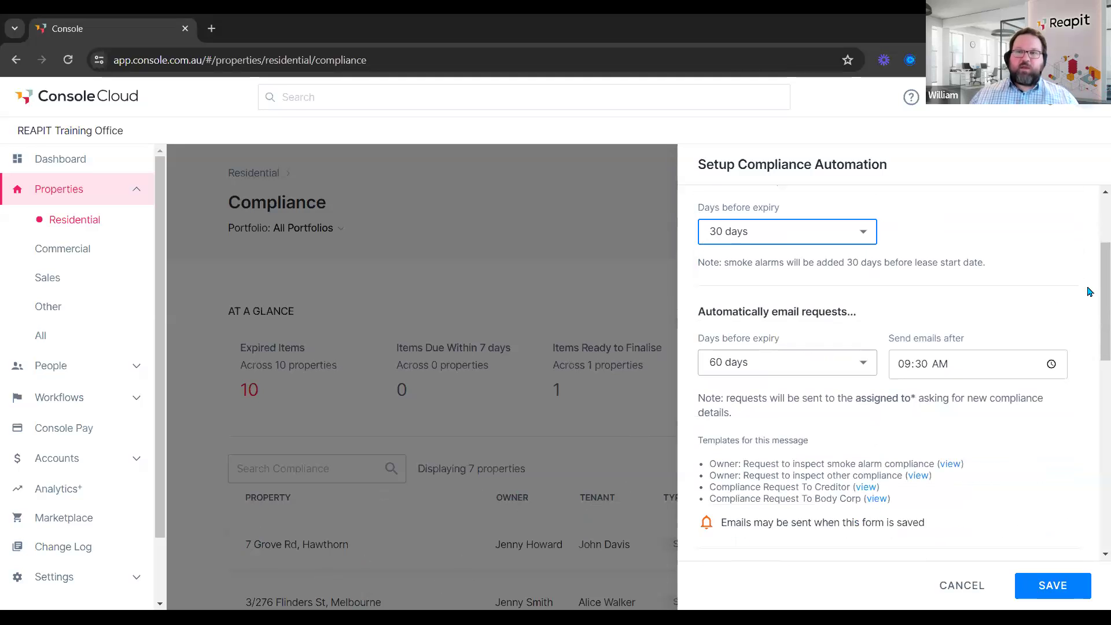
scroll(1091, 293, down, 2)
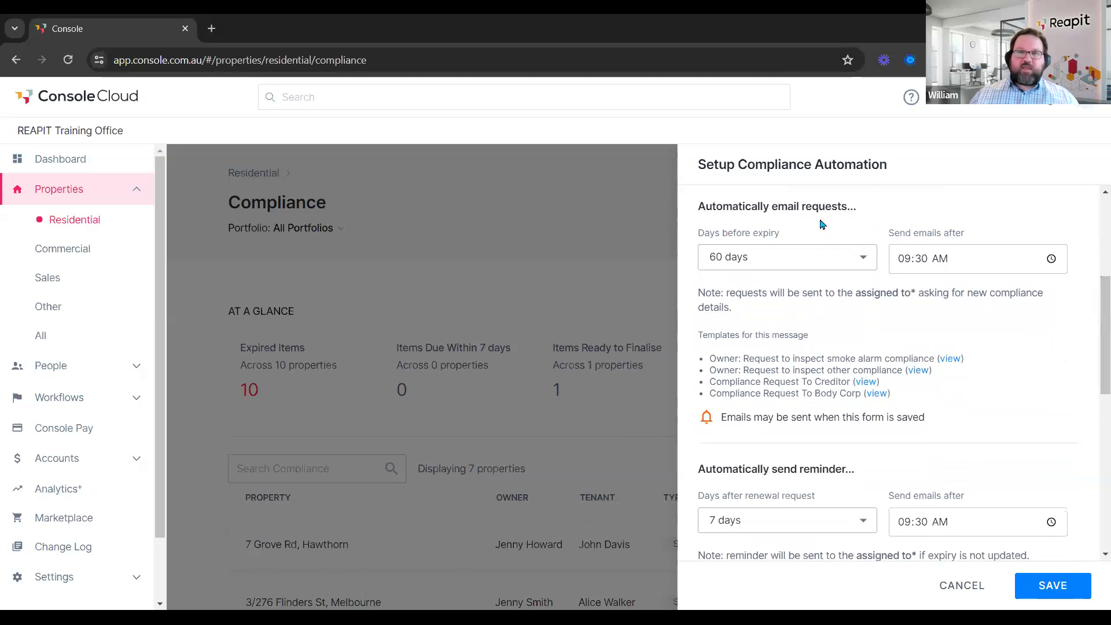
click(788, 261)
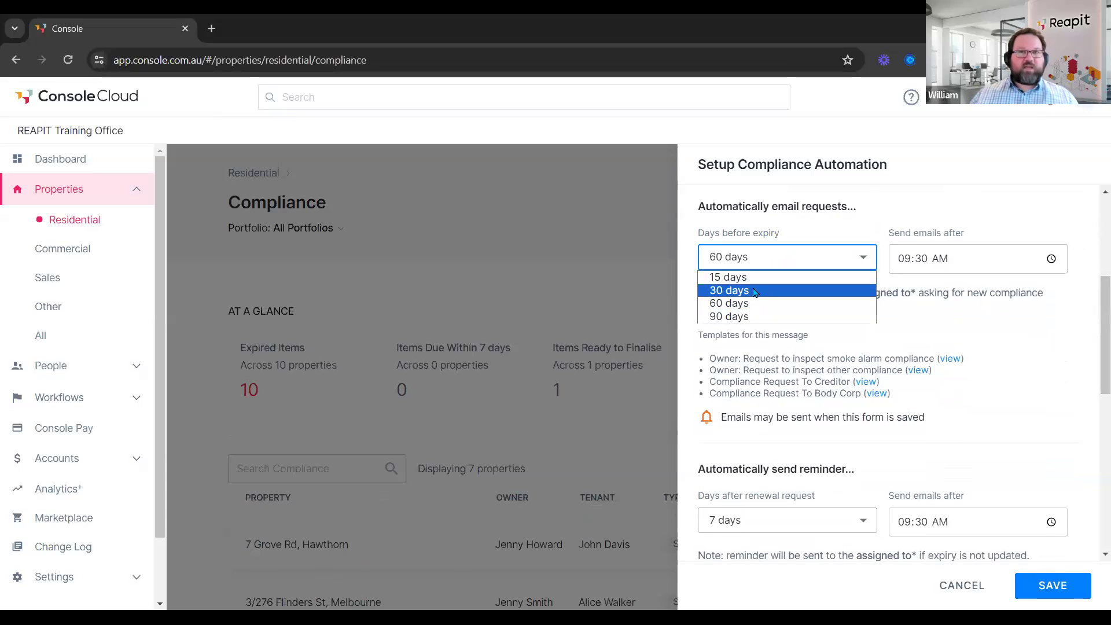
click(784, 304)
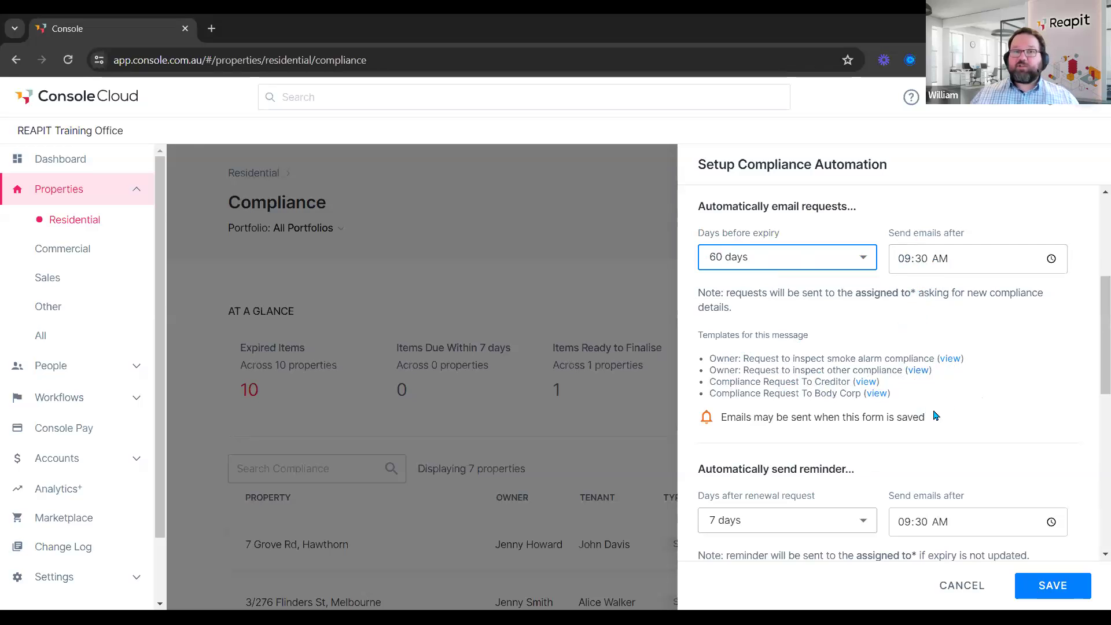
Step: Set the automatic compliance reminder's days after renewal request to Never
scroll(951, 414, down, 4)
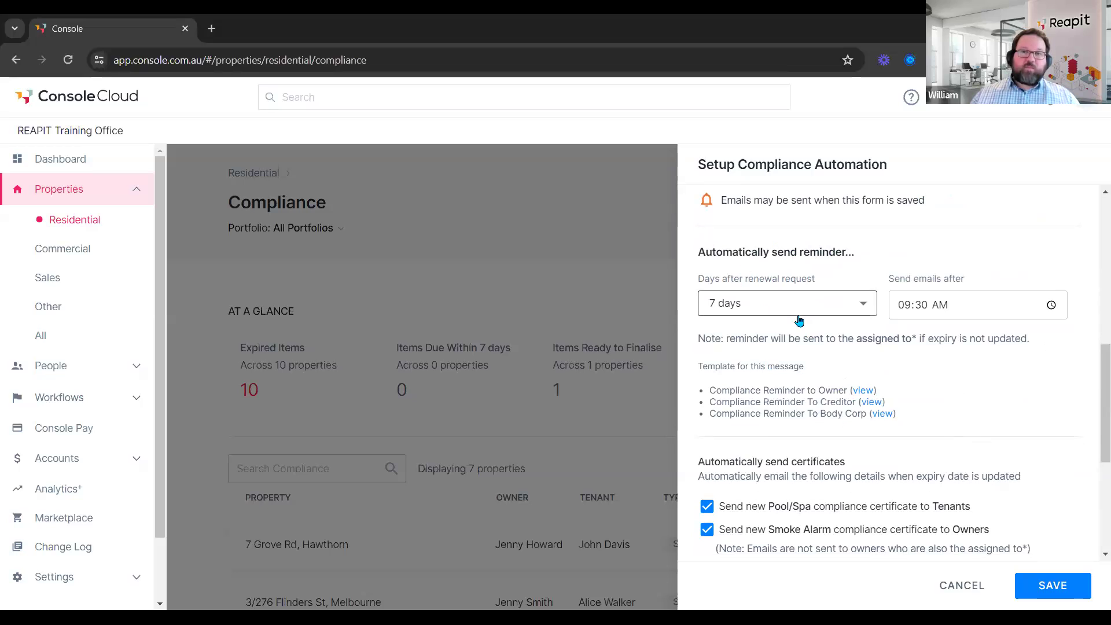
click(767, 310)
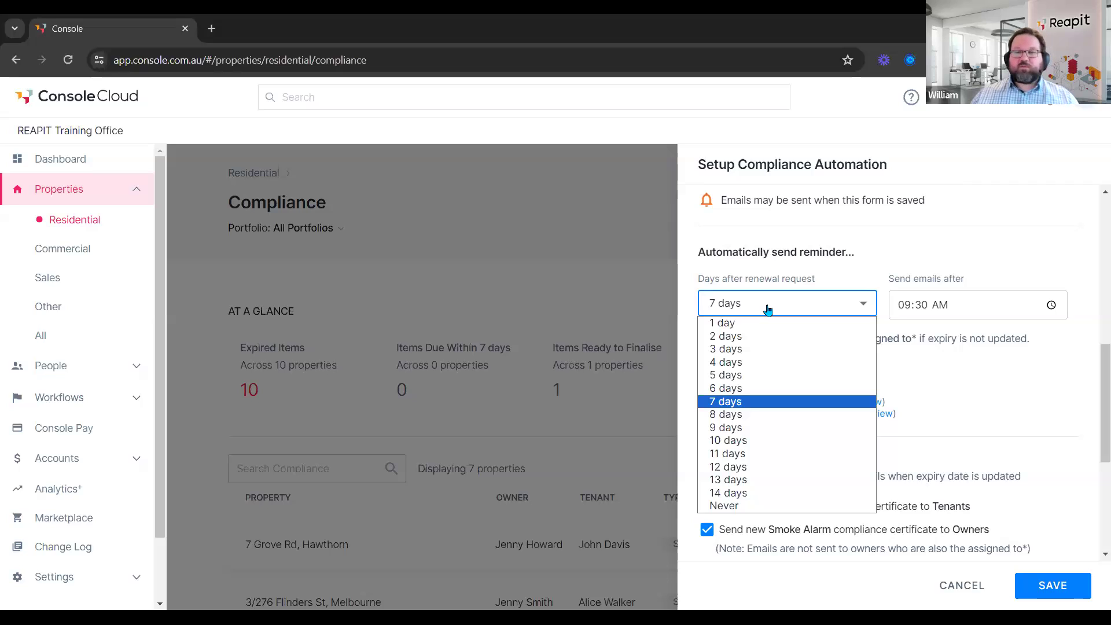
click(750, 508)
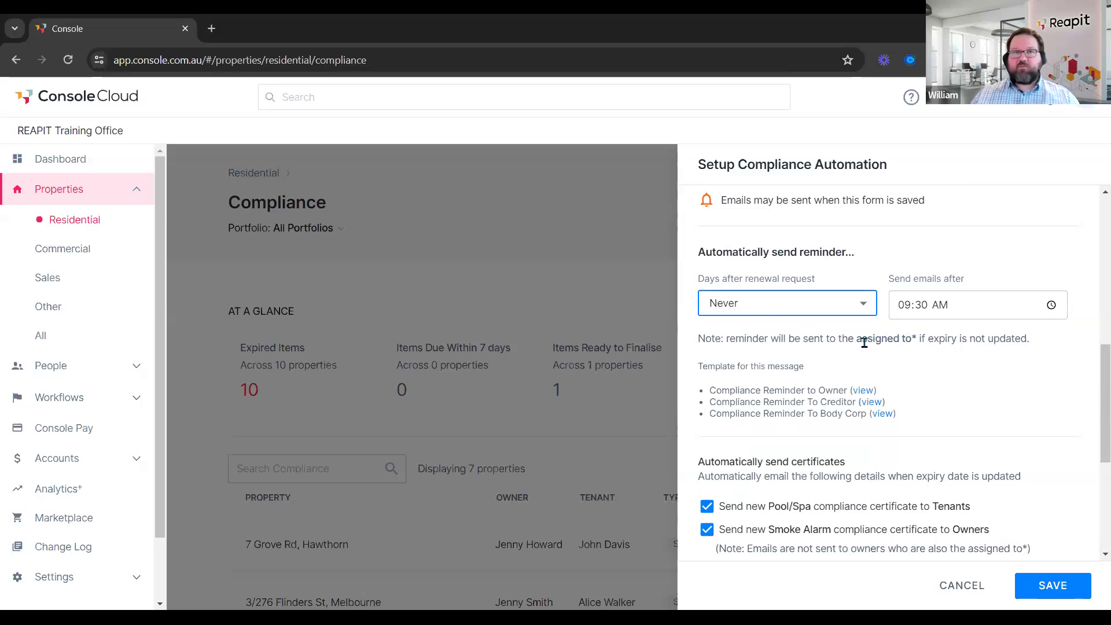
Step: Set the automatic compliance reminder to 7 days after the renewal request
click(850, 303)
click(757, 402)
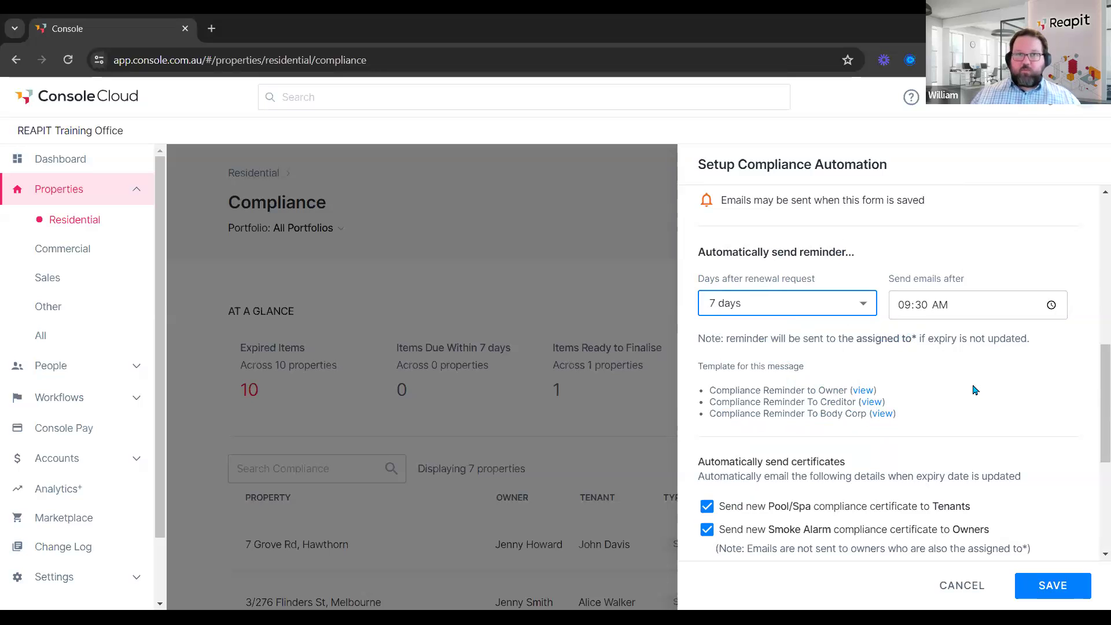
Step: Keep the Pool/Spa and Smoke Alarm certificate emails enabled, then save the compliance automation and close its settings
scroll(949, 382, down, 2)
scroll(949, 374, down, 2)
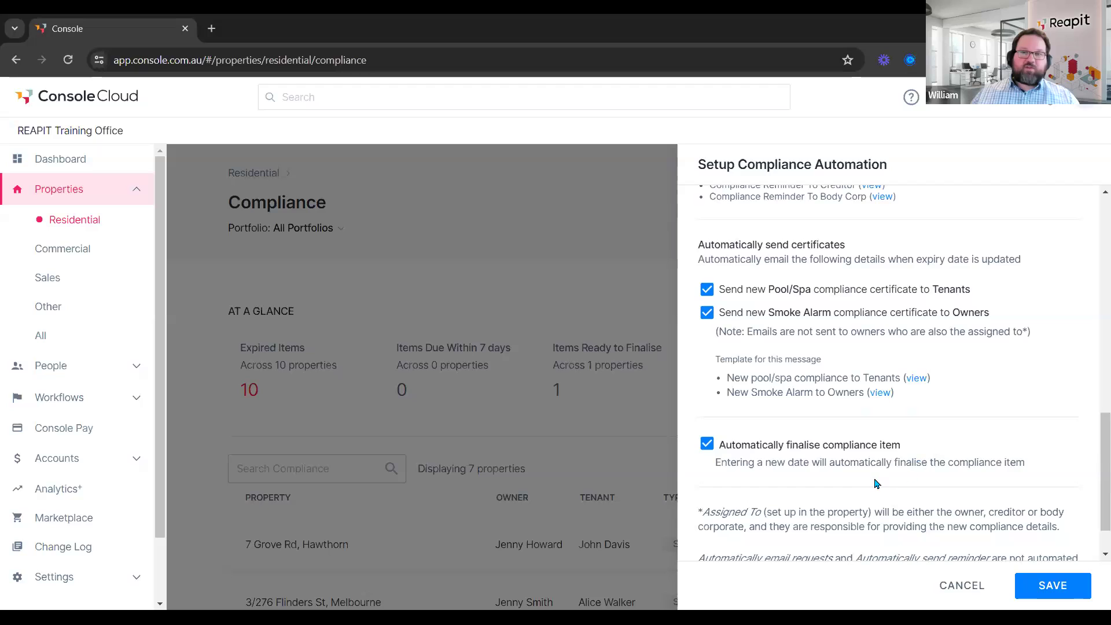
click(707, 289)
click(707, 312)
click(706, 313)
click(707, 289)
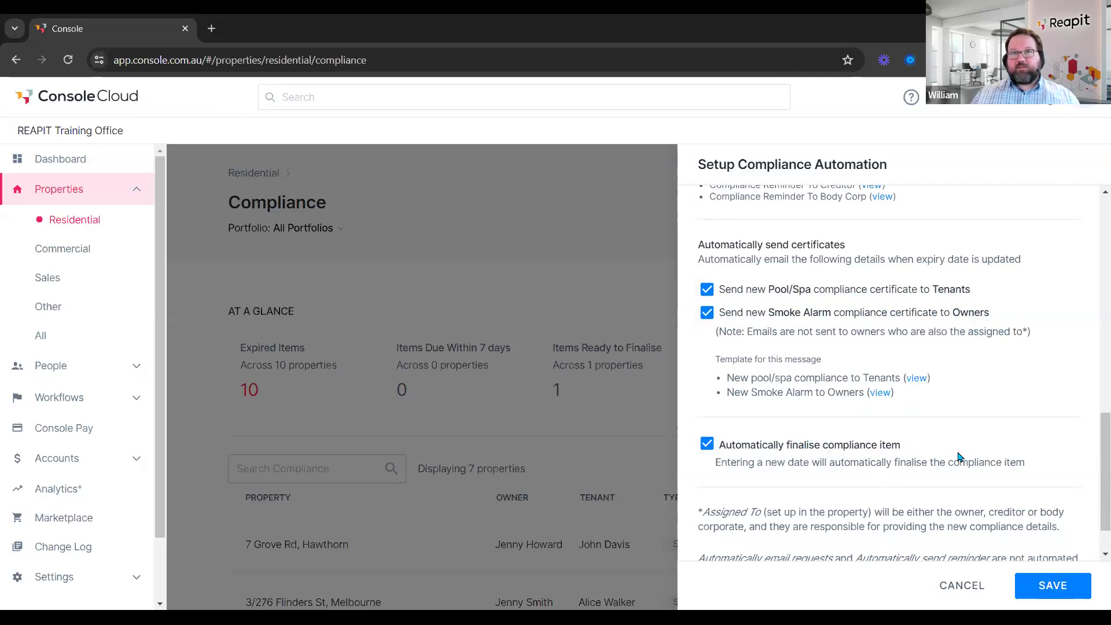
click(1057, 591)
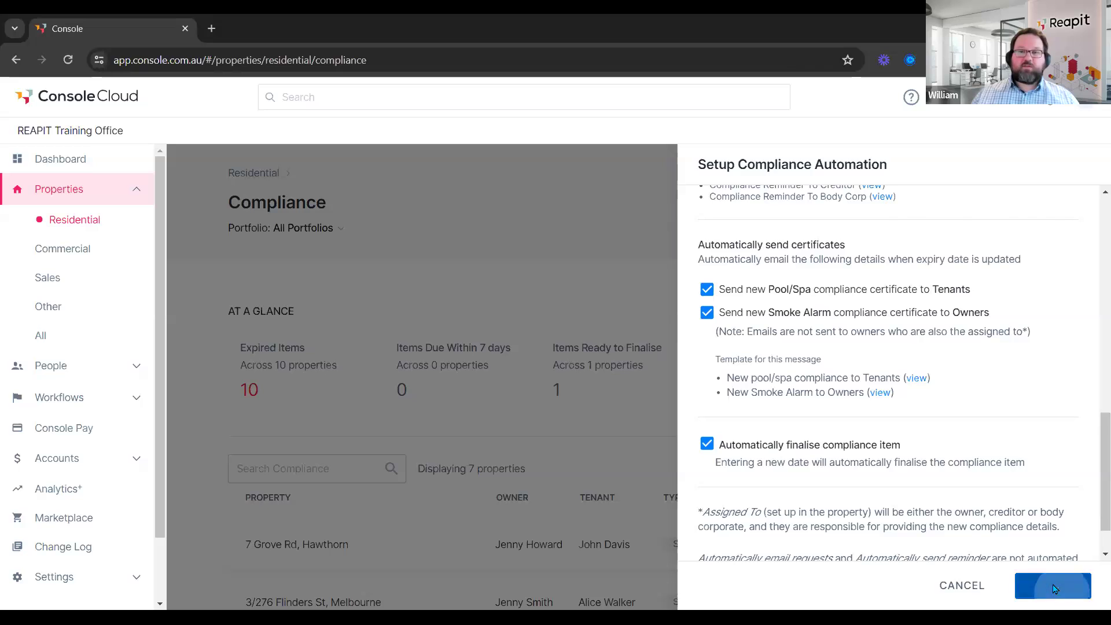
click(1076, 169)
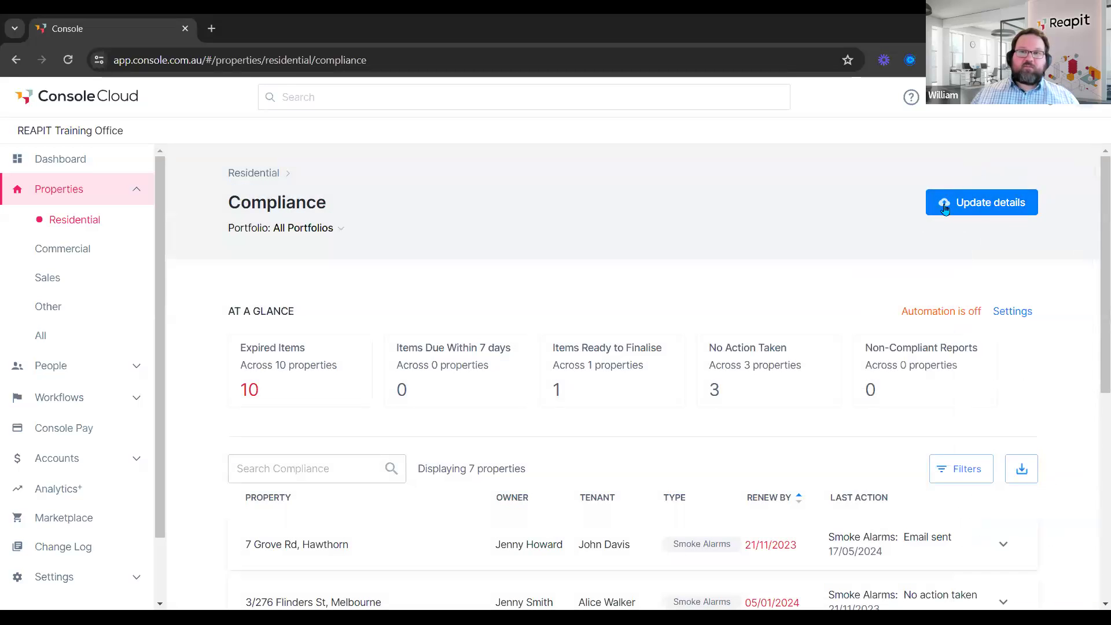
Step: Start updating compliance details and upload Property_contract_001.pdf as the compliance document
click(987, 210)
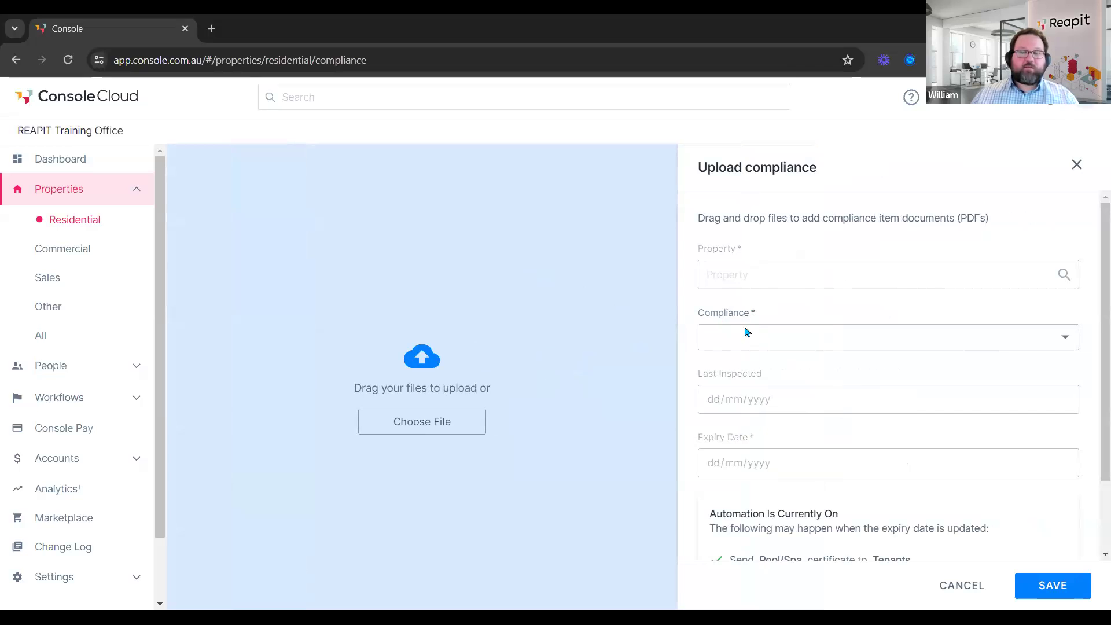
click(440, 427)
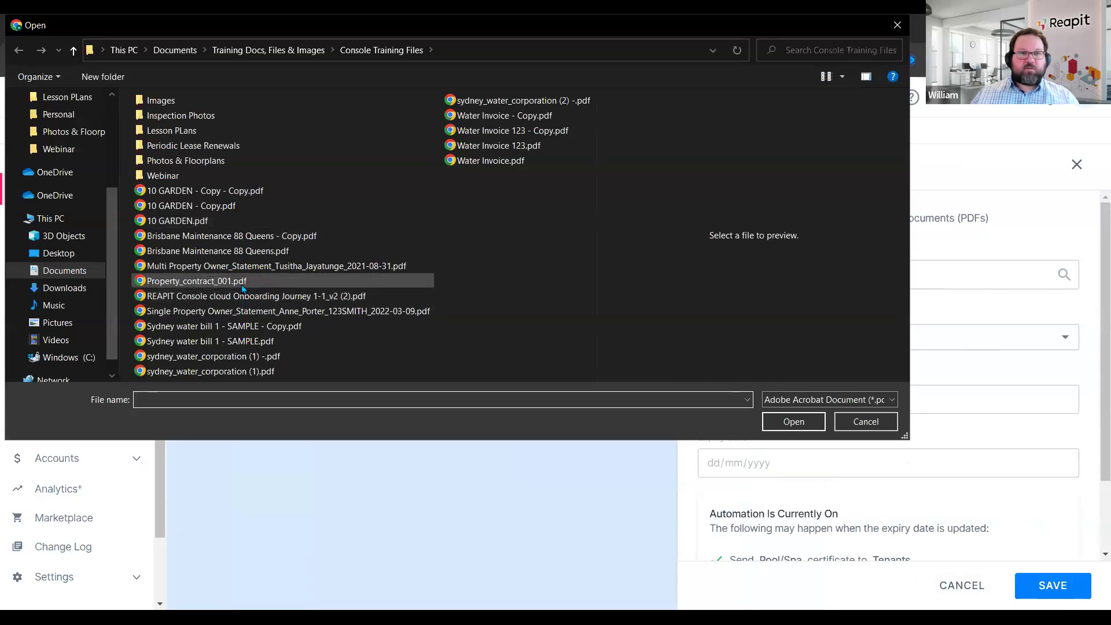
click(243, 282)
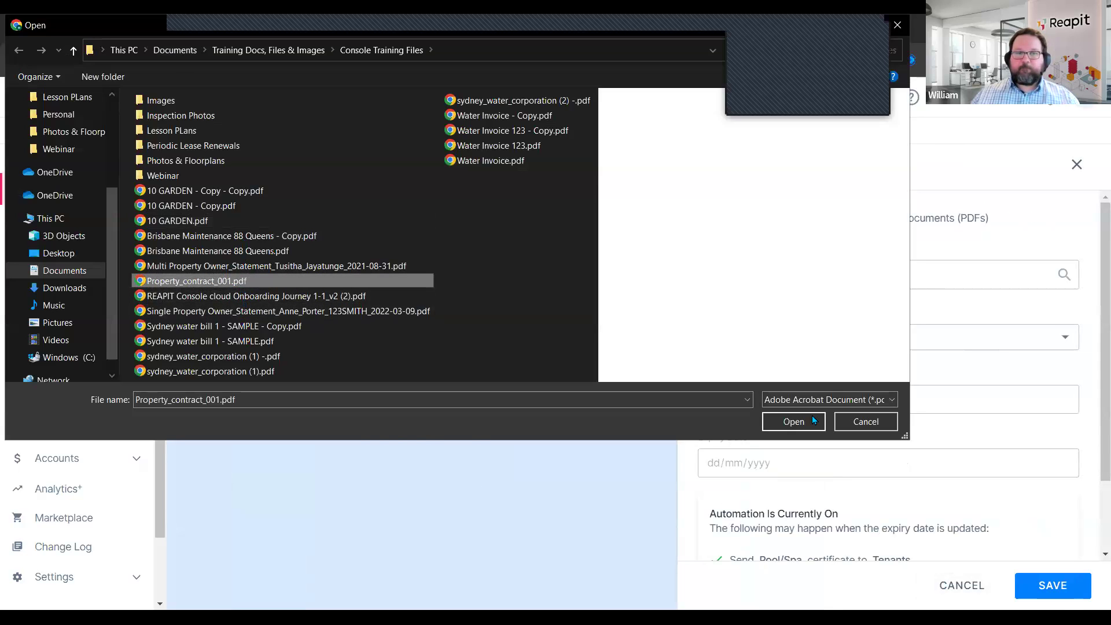
click(812, 420)
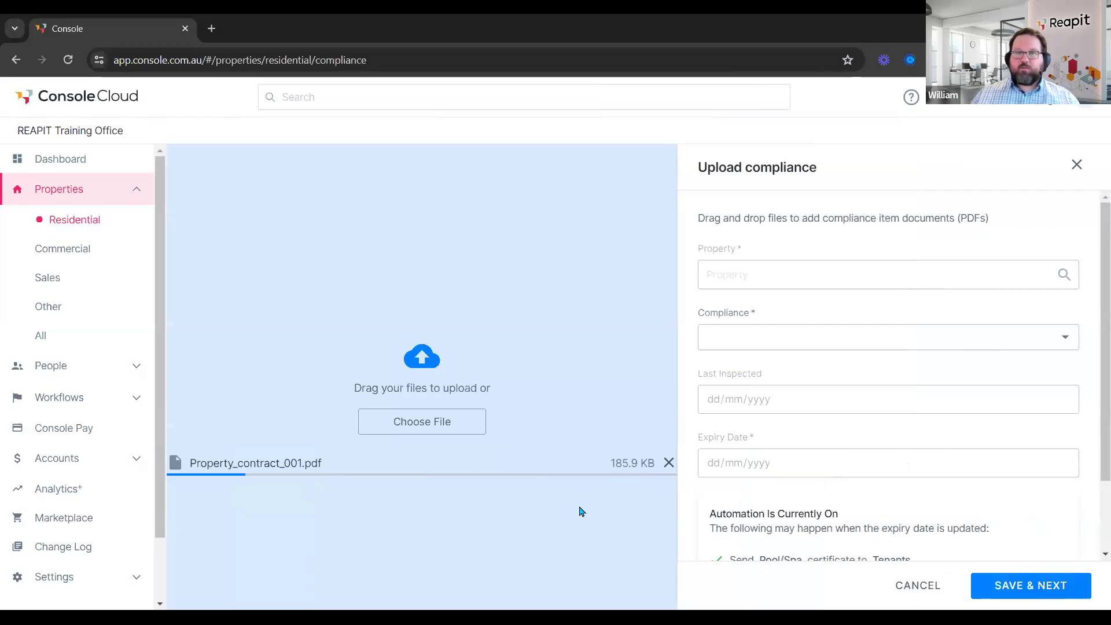
click(759, 272)
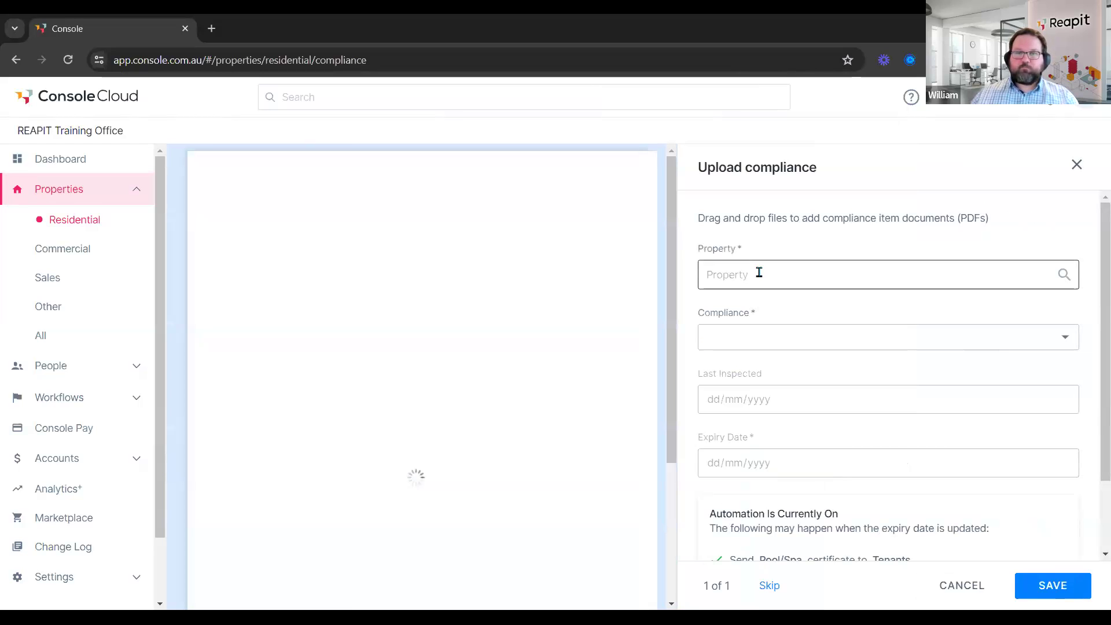
text(12 gard)
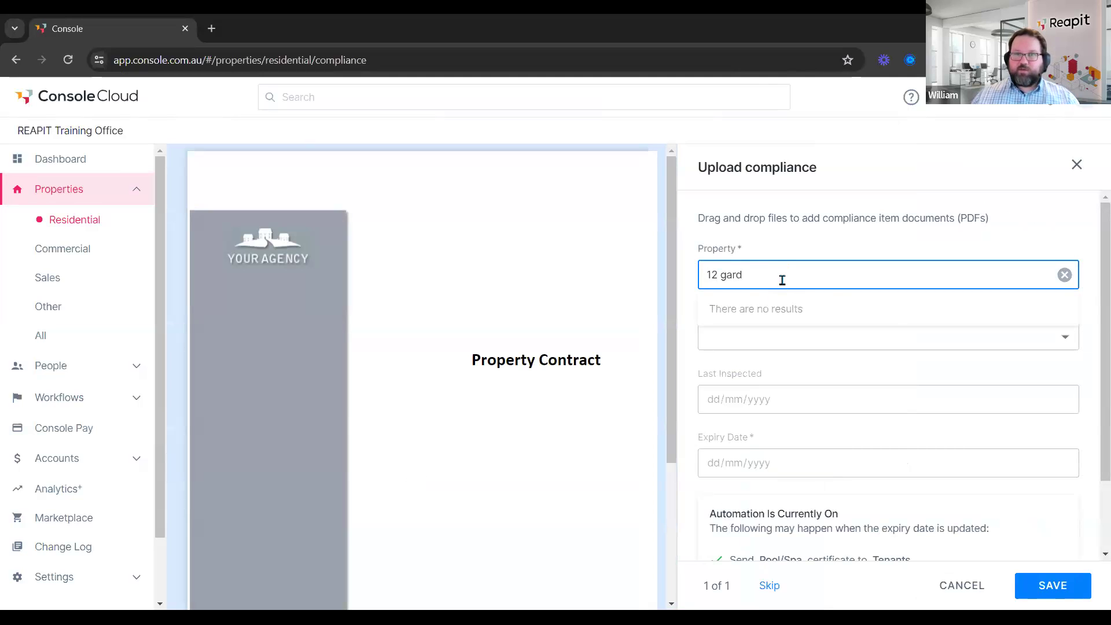
drag(782, 280, 658, 280)
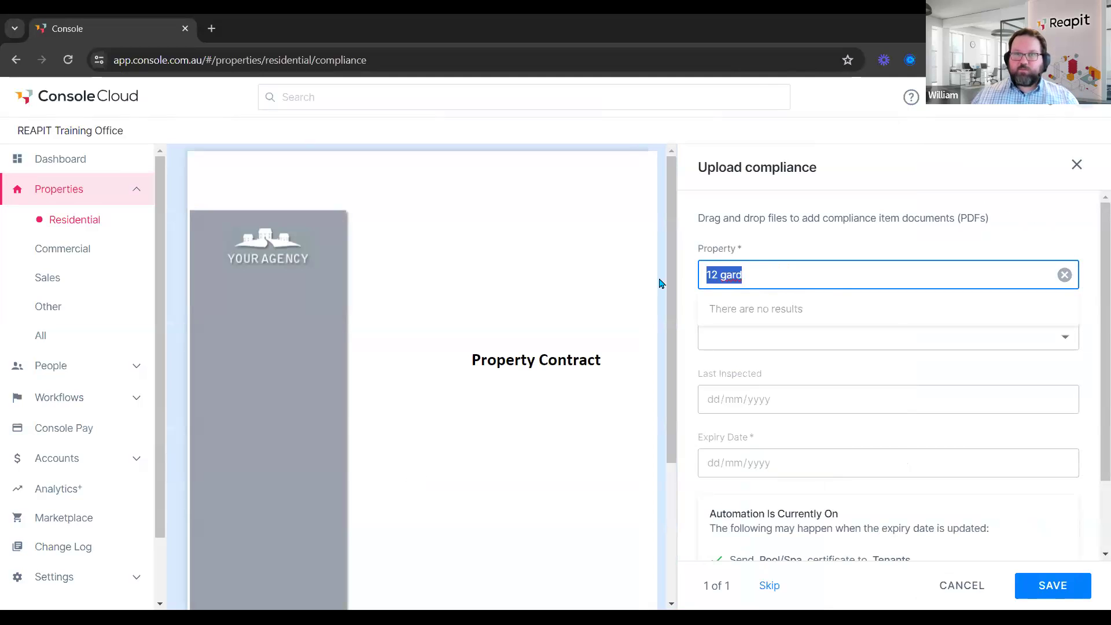
text(10)
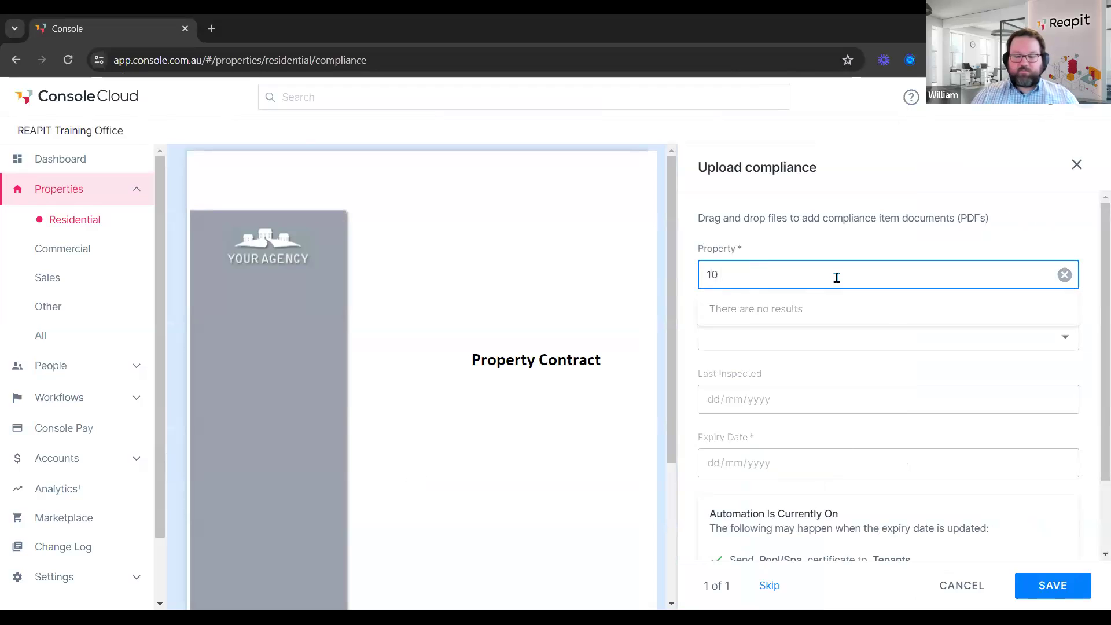
key(BackSpace)
key(BackSpace)
Step: Assign the uploaded document to the first property matching "grov" and choose Smoke Alarms as the compliance item
text(grov)
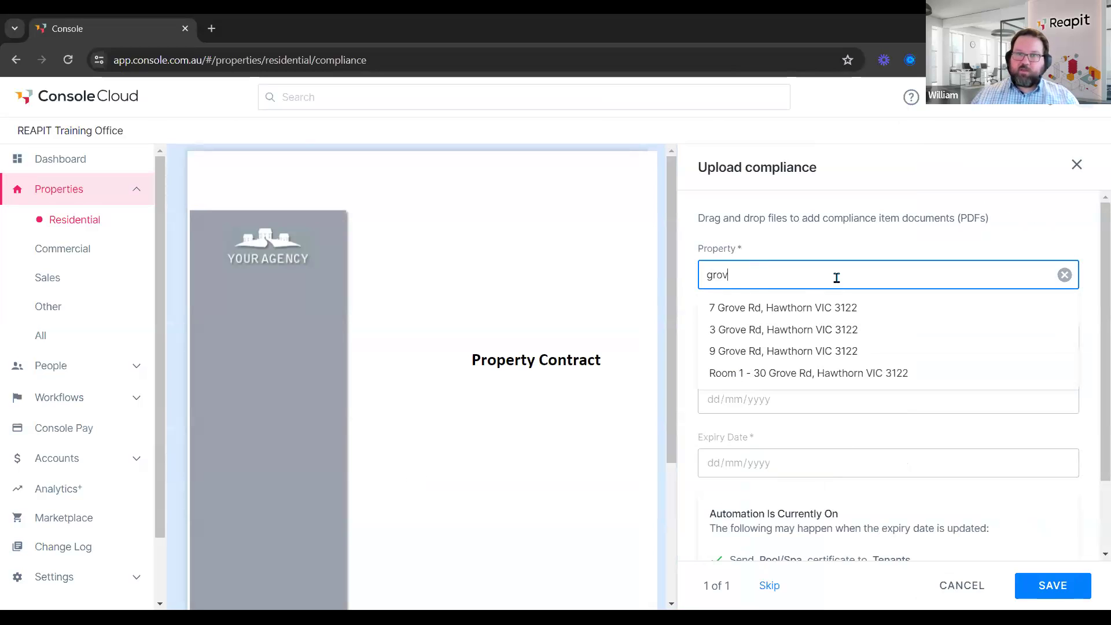
click(764, 306)
click(793, 339)
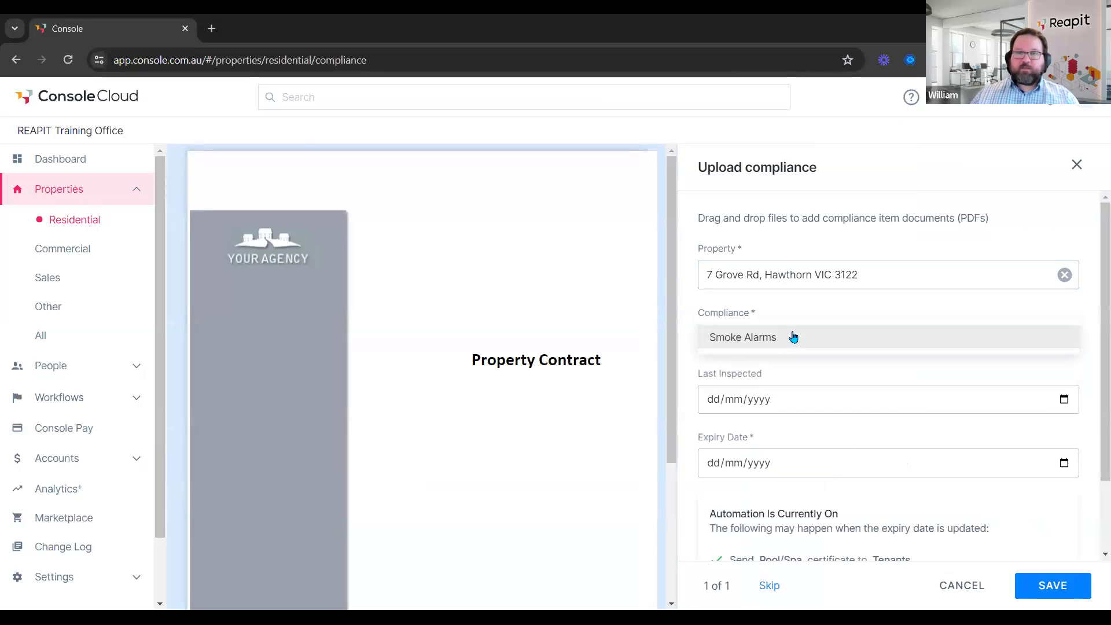
click(737, 336)
Step: Set the smoke alarm expiry date to 20/08/2025 and last inspected date to 21/05/2024, and save the compliance upload
scroll(819, 361, down, 2)
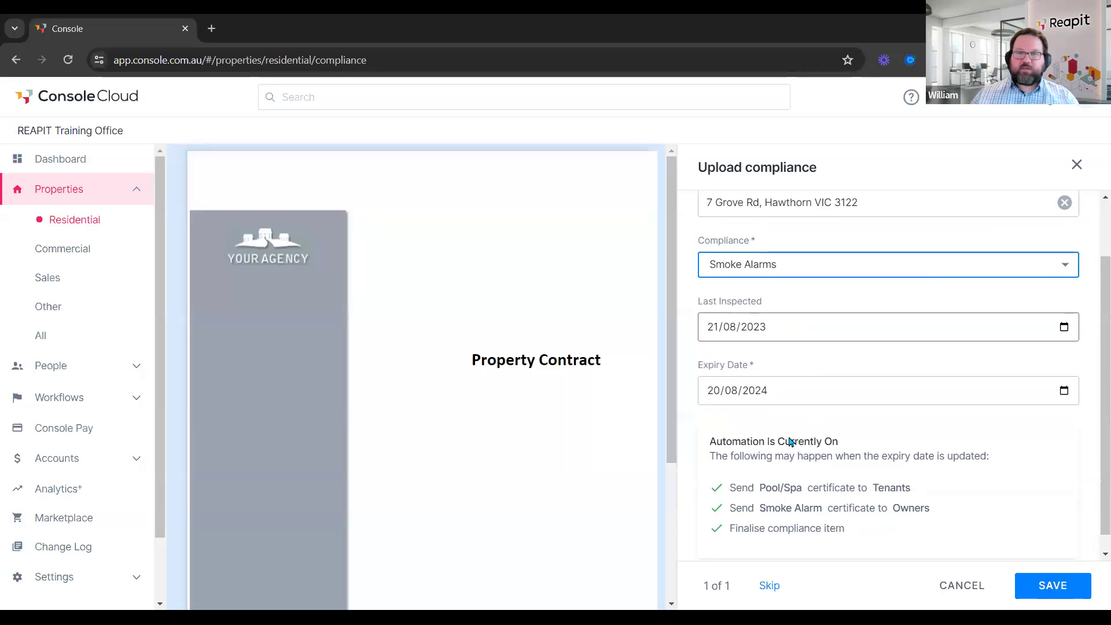
click(778, 392)
click(778, 393)
text(2025)
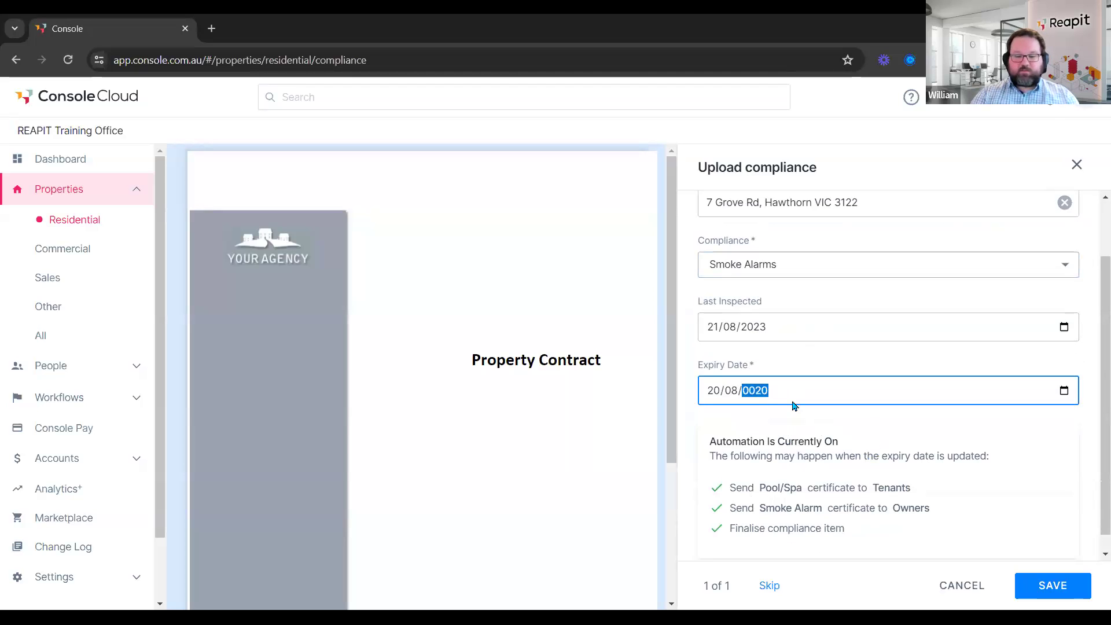
click(774, 325)
click(761, 327)
text(2024)
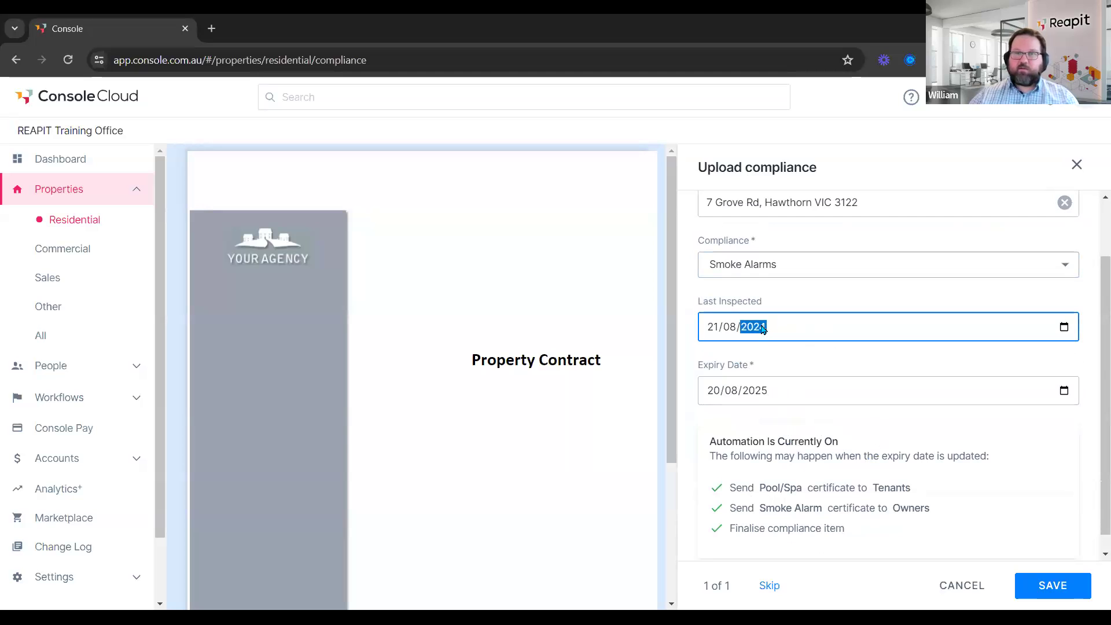
key(shift+Tab)
text(05)
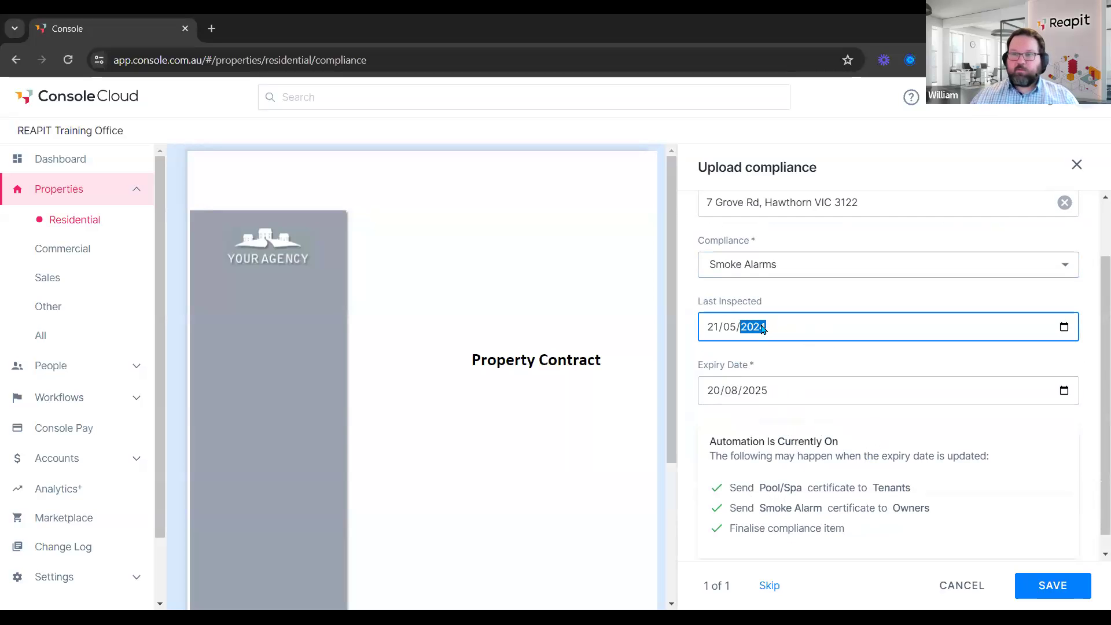
click(882, 295)
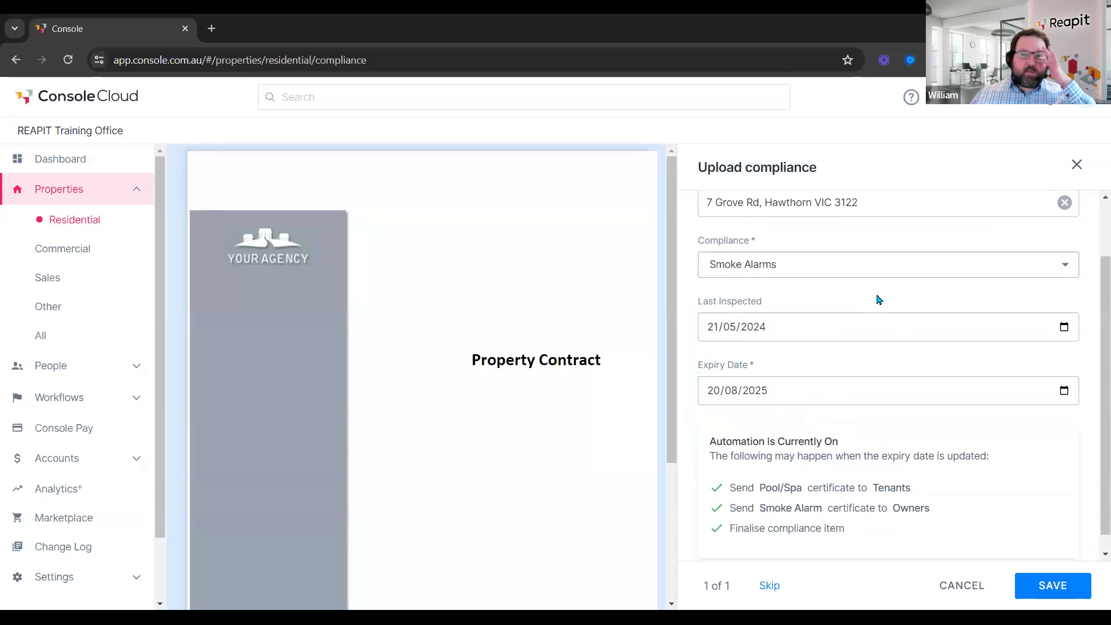
scroll(906, 465, down, 1)
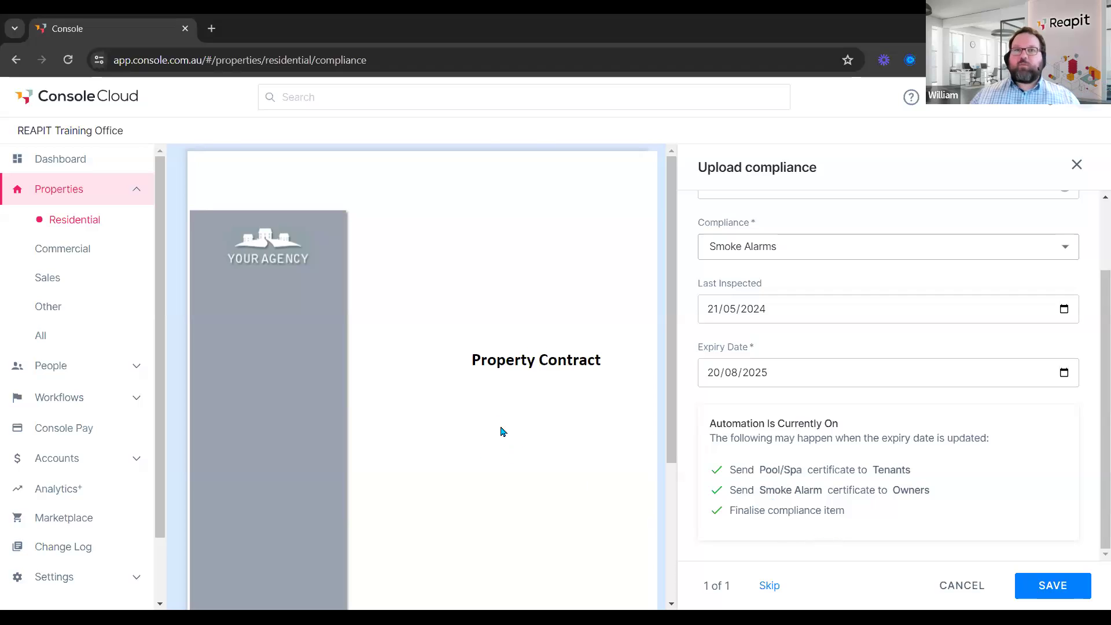
click(1038, 585)
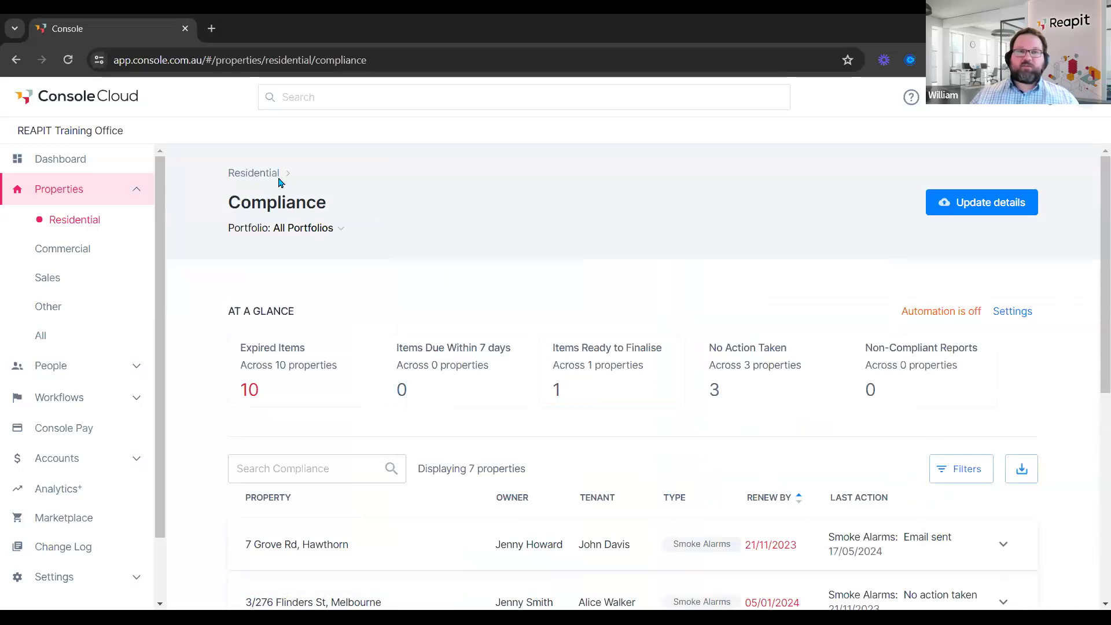
Step: Go from Compliance to the residential Inspections workflow and turn on the inspection auto reminder in its automation settings
click(257, 175)
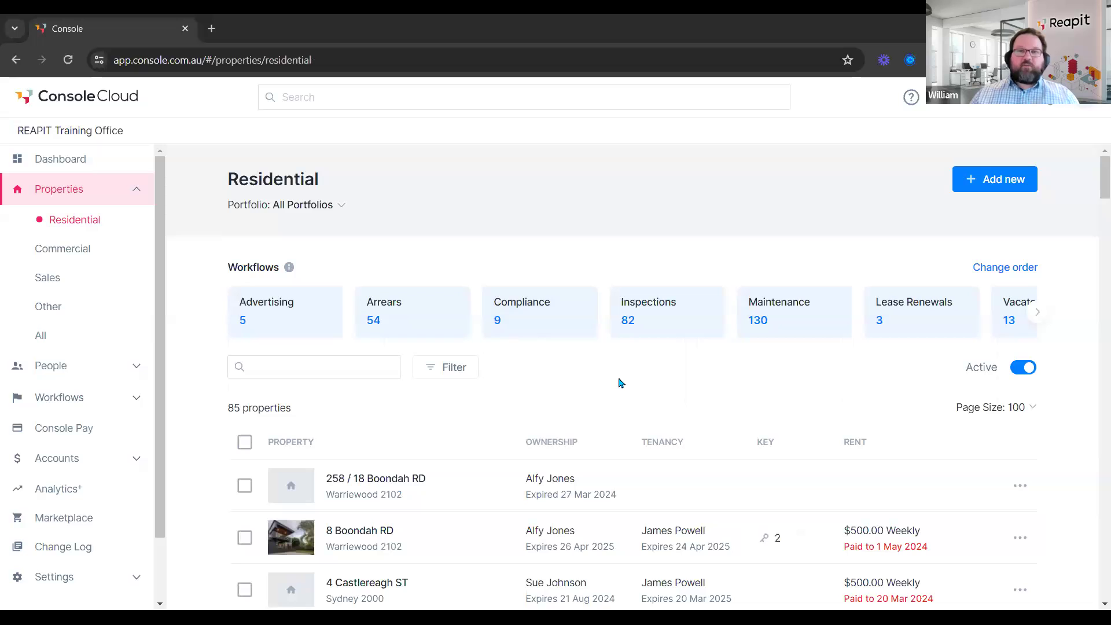
click(654, 308)
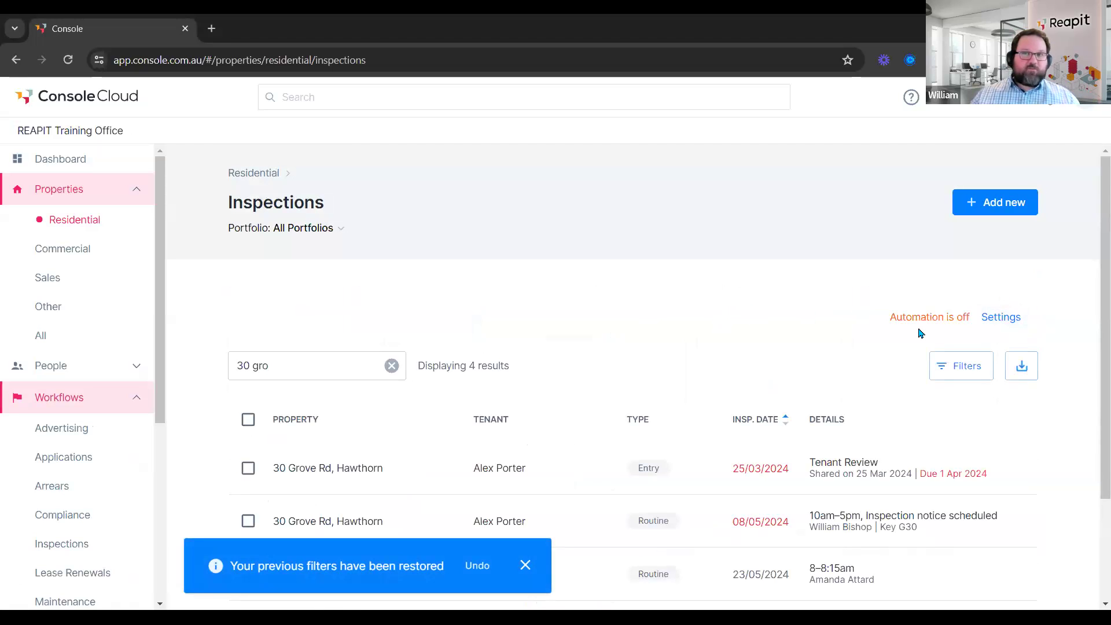
click(998, 317)
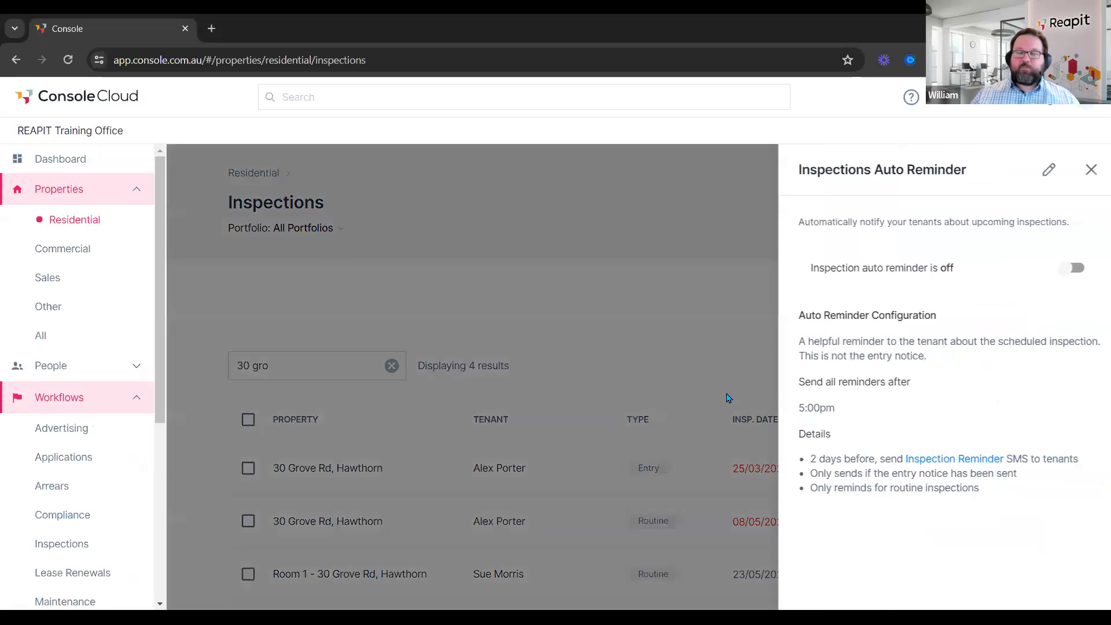
key(Escape)
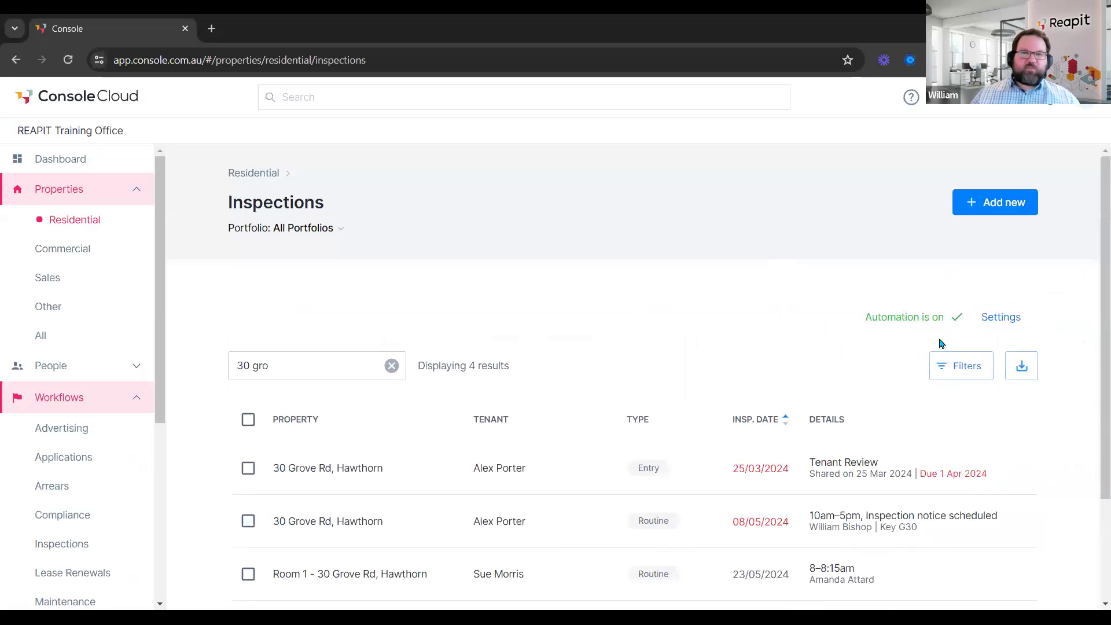
Step: Open the inspection auto reminder setup and review its days-before and channel options, keeping 2 days and SMS
click(991, 318)
click(1043, 170)
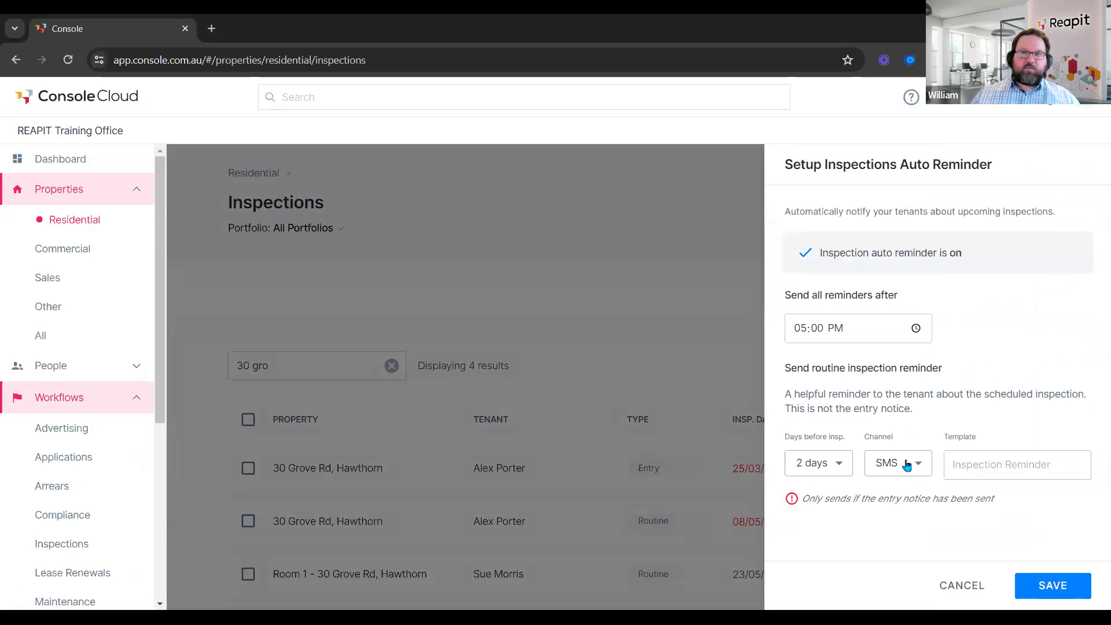
click(832, 462)
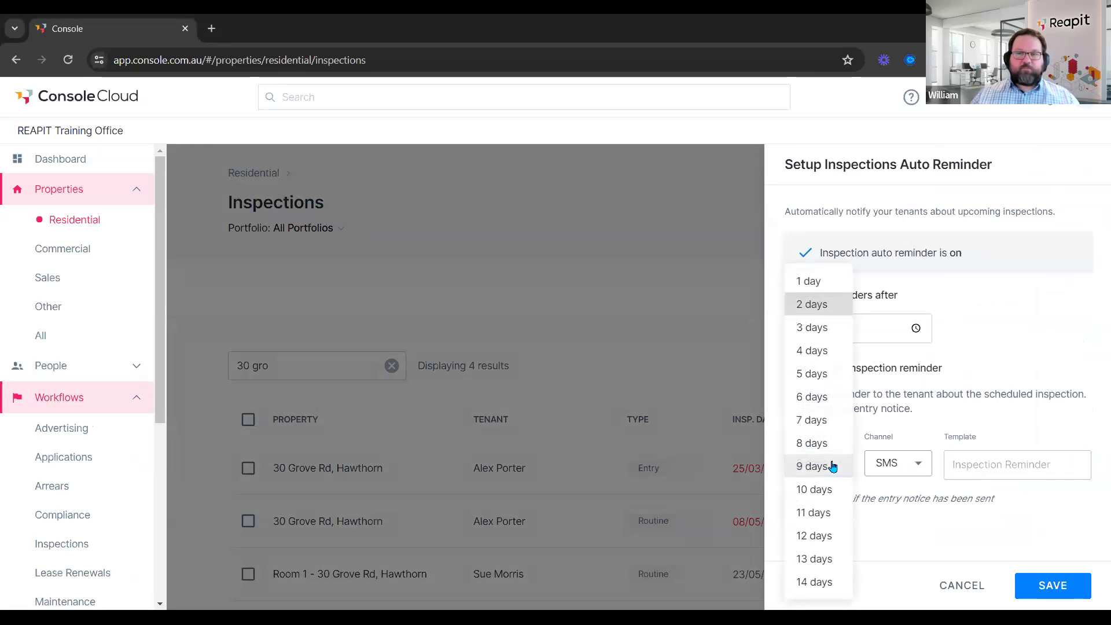
click(897, 397)
click(900, 466)
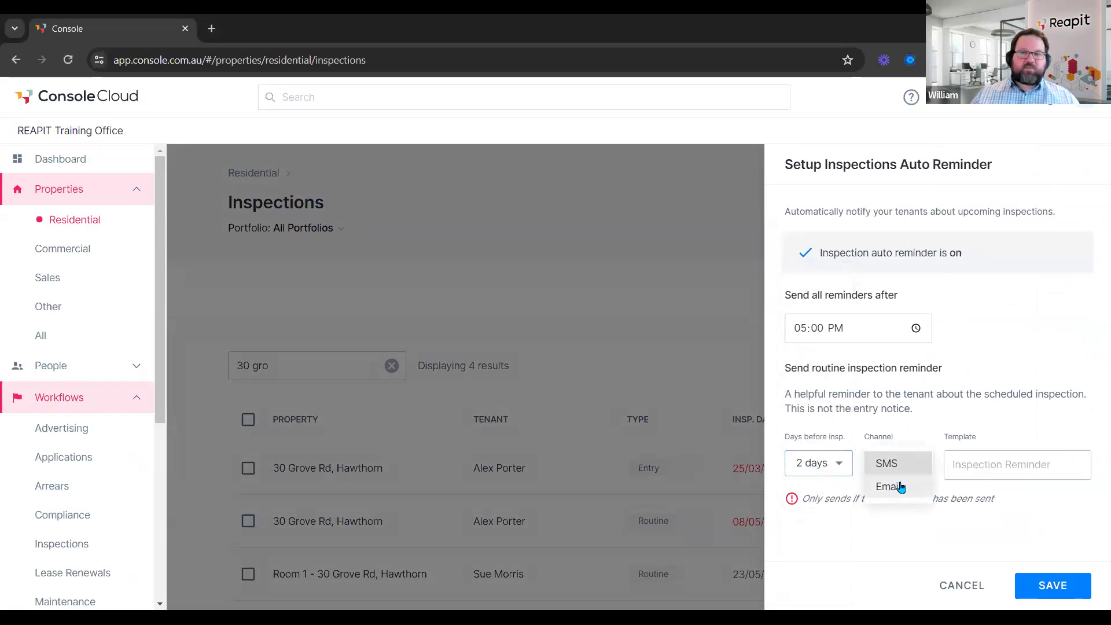
click(900, 469)
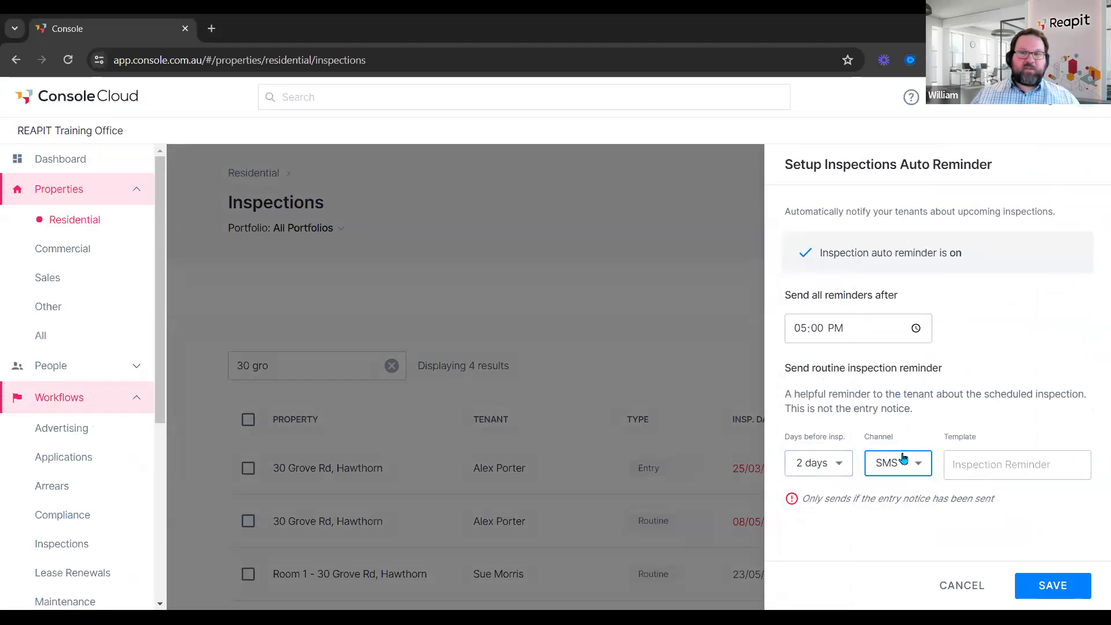
click(918, 469)
click(906, 489)
click(900, 472)
click(888, 439)
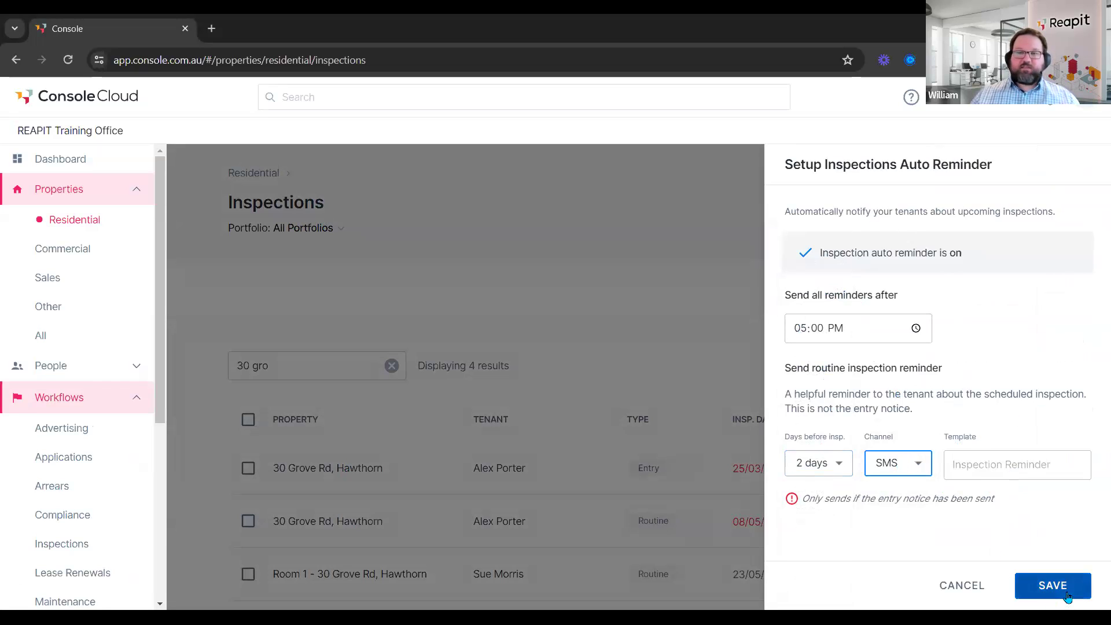
drag(995, 498, 792, 500)
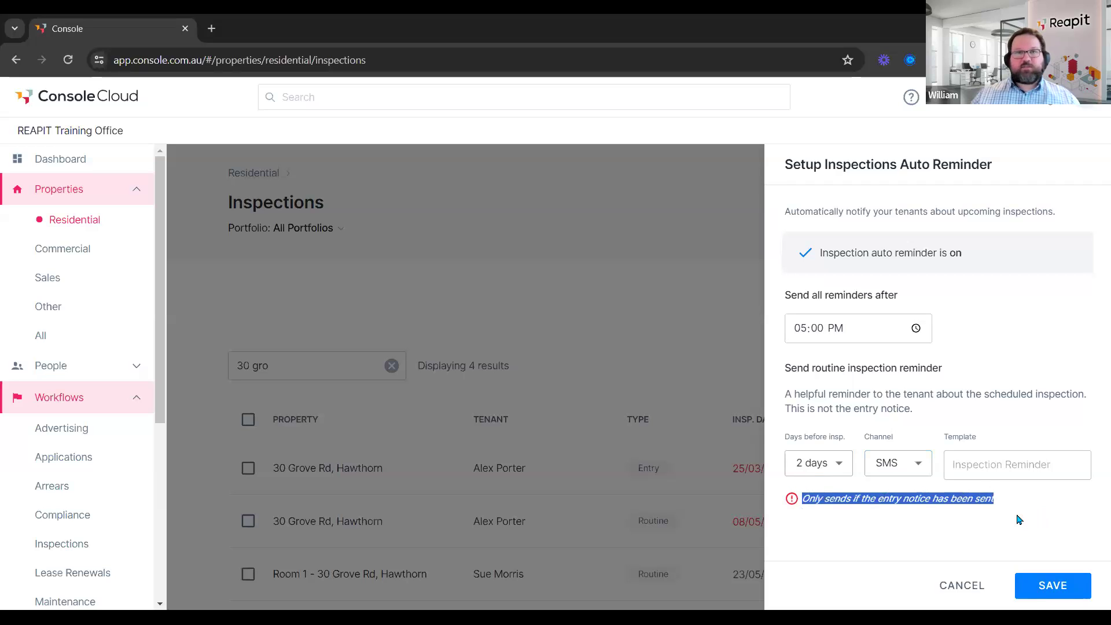
Step: Save the inspection auto reminder setup and return to the Inspections list
click(1074, 593)
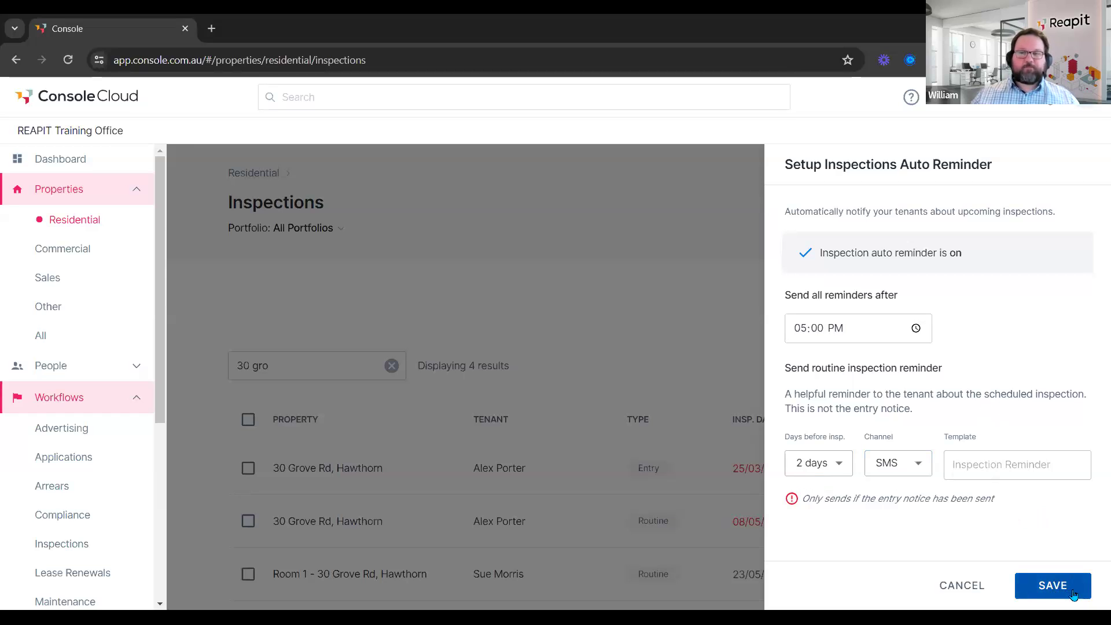
click(1072, 595)
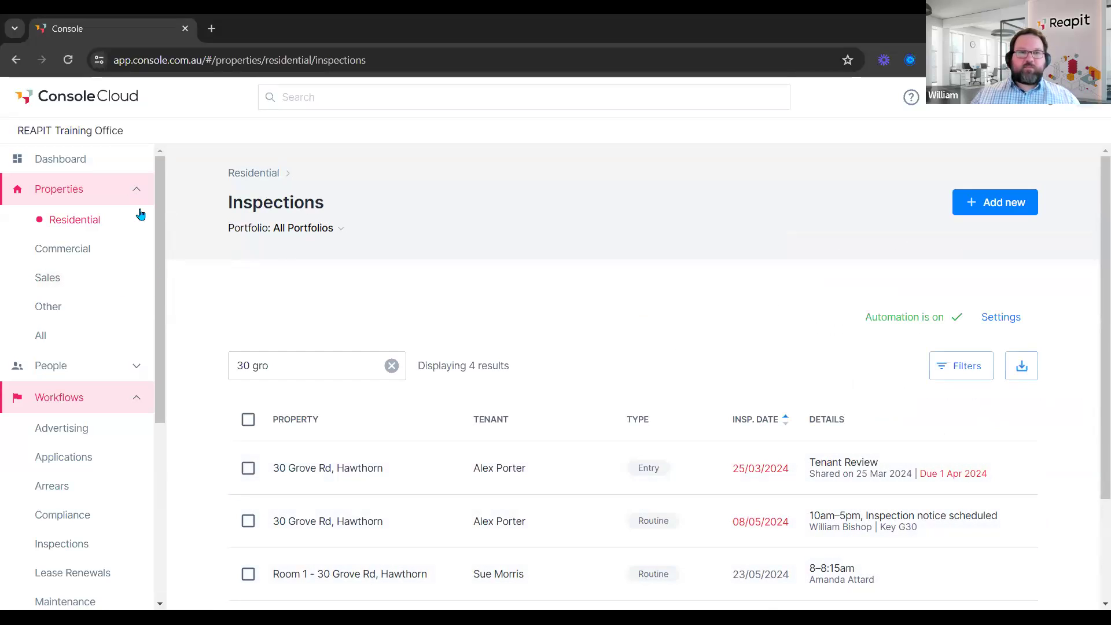
click(139, 400)
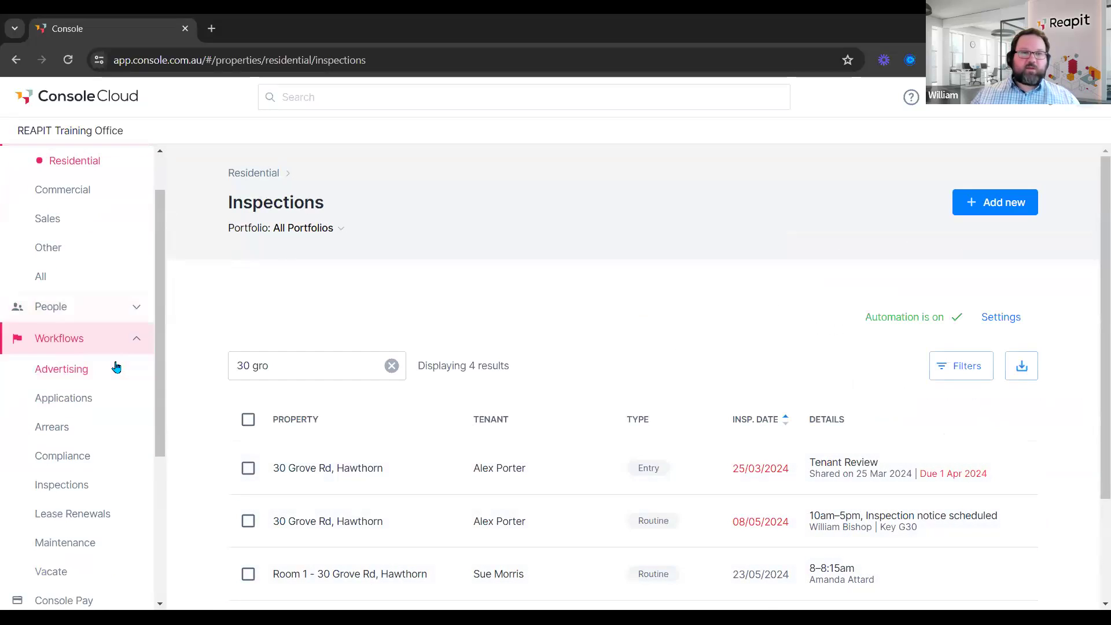
Step: Go to the communication Templates in the settings and filter the list by the Inspection category
scroll(81, 506, down, 5)
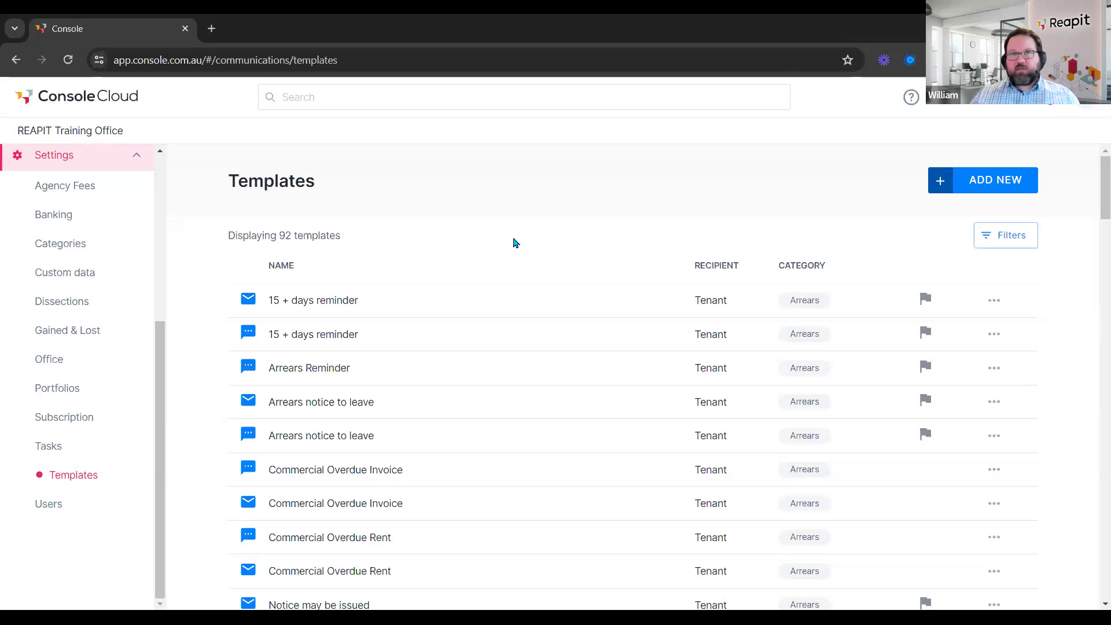
click(1001, 243)
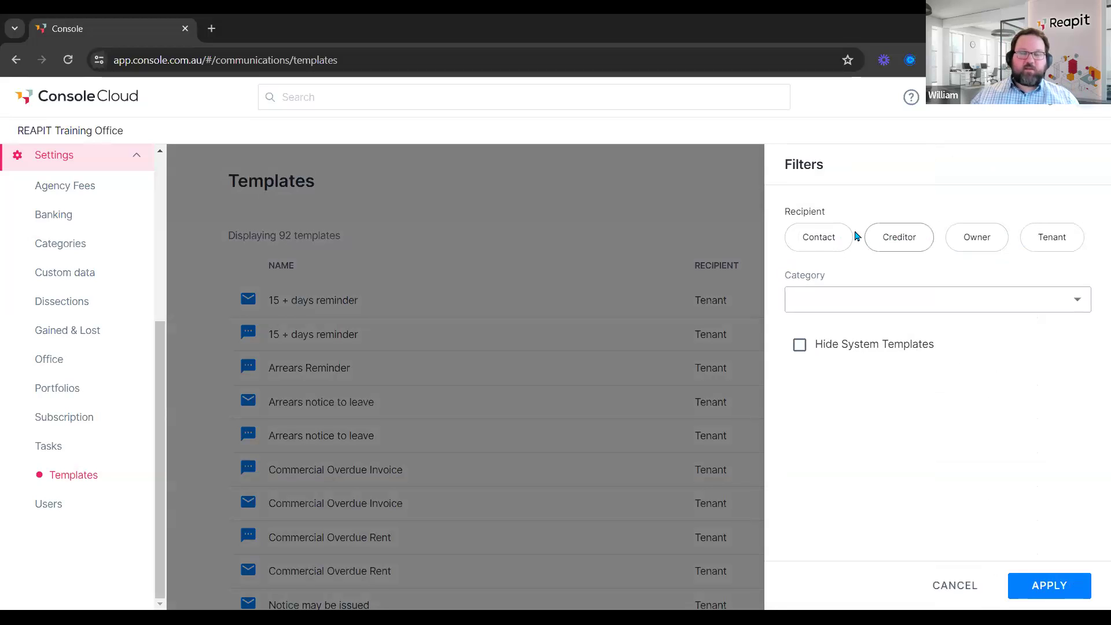
click(833, 307)
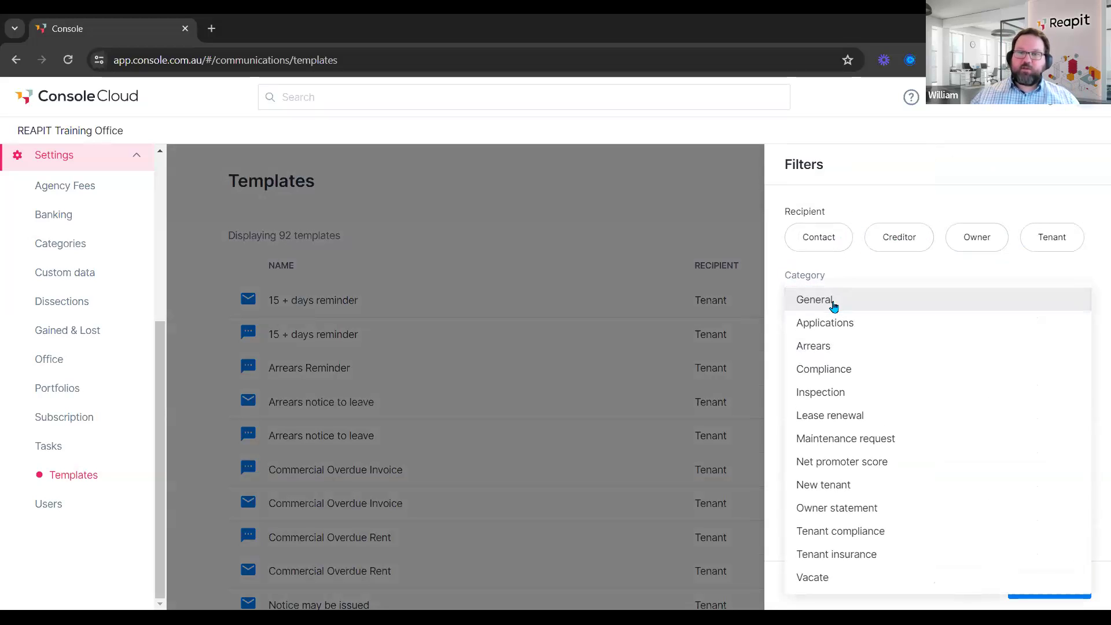
click(830, 391)
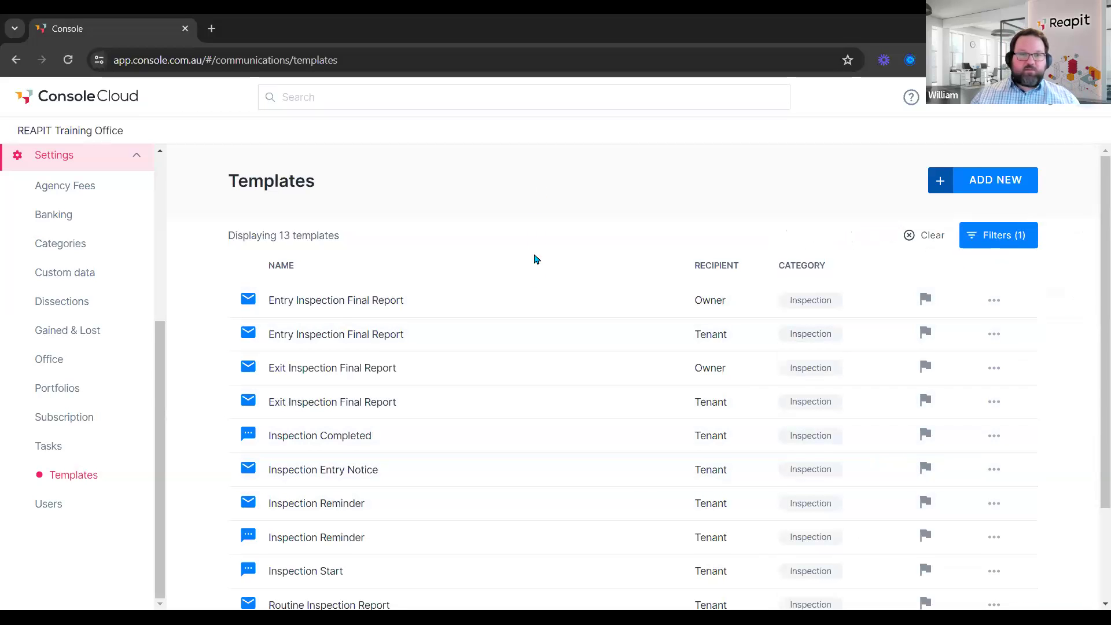
Step: Open the tenant SMS Inspection Reminder template for editing and add a new line after the last line of the SMS content
scroll(537, 231, down, 2)
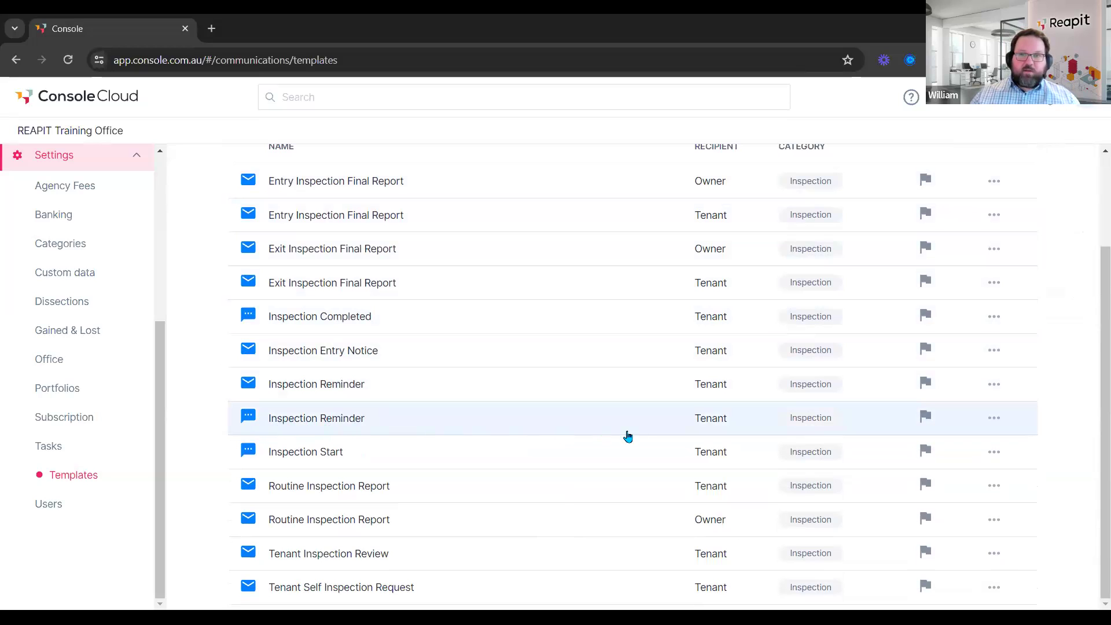
click(994, 418)
click(970, 445)
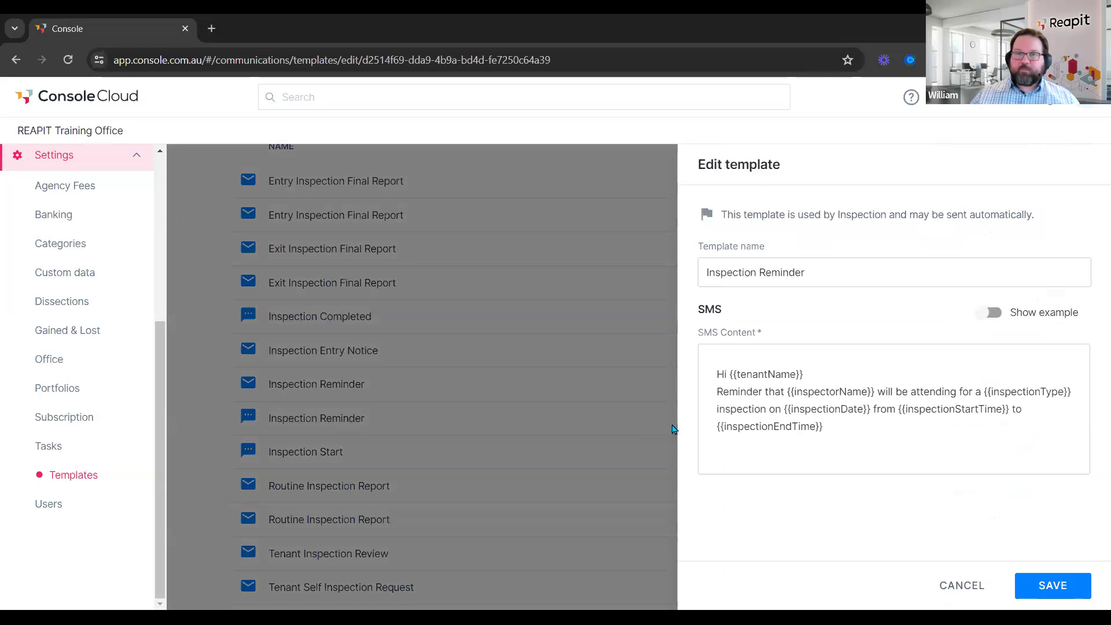
click(740, 373)
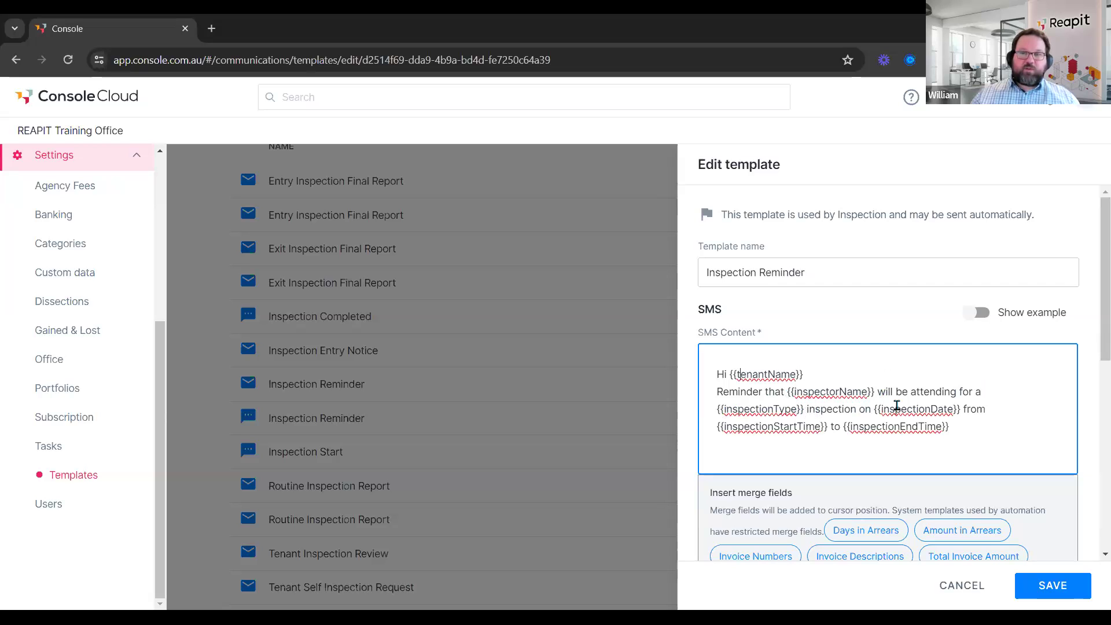
click(981, 426)
key(Return)
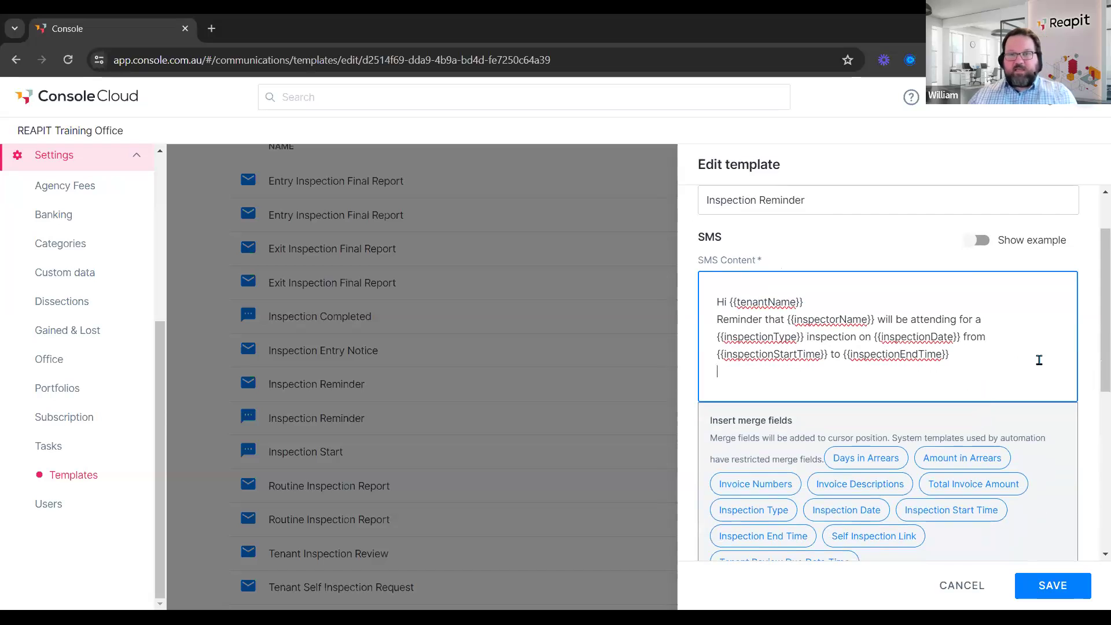
scroll(1061, 463, down, 4)
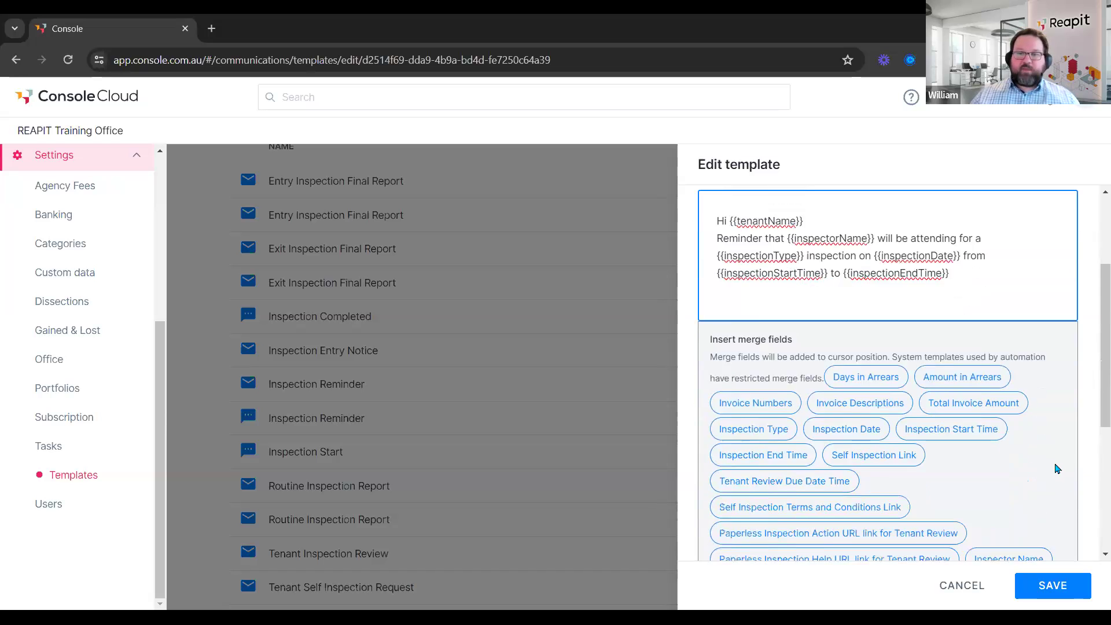
scroll(1006, 359, up, 4)
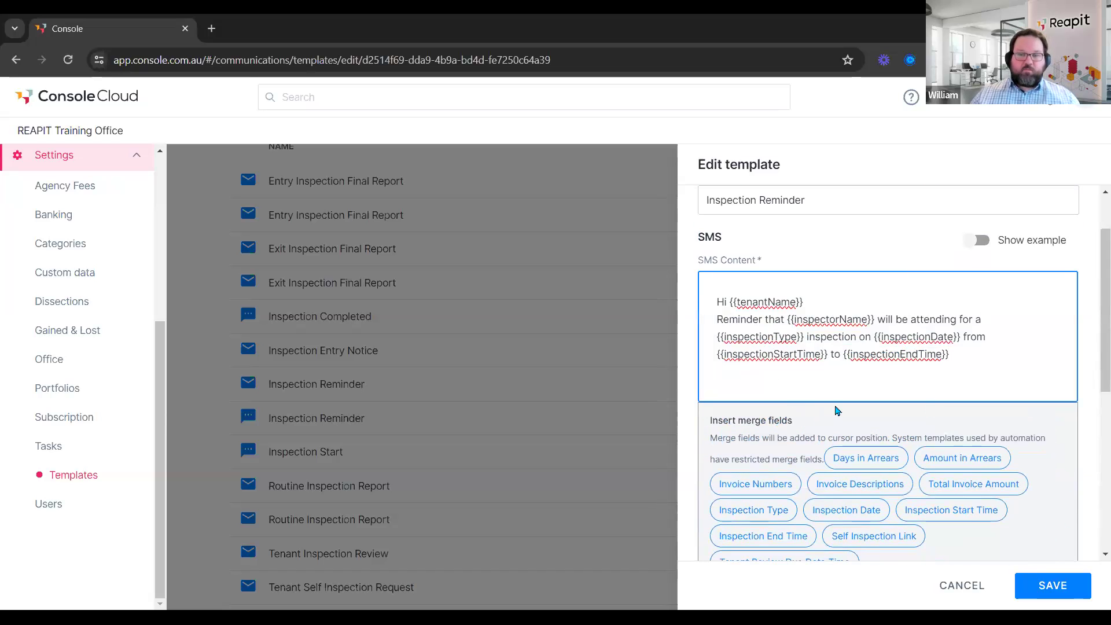
text(REAP)
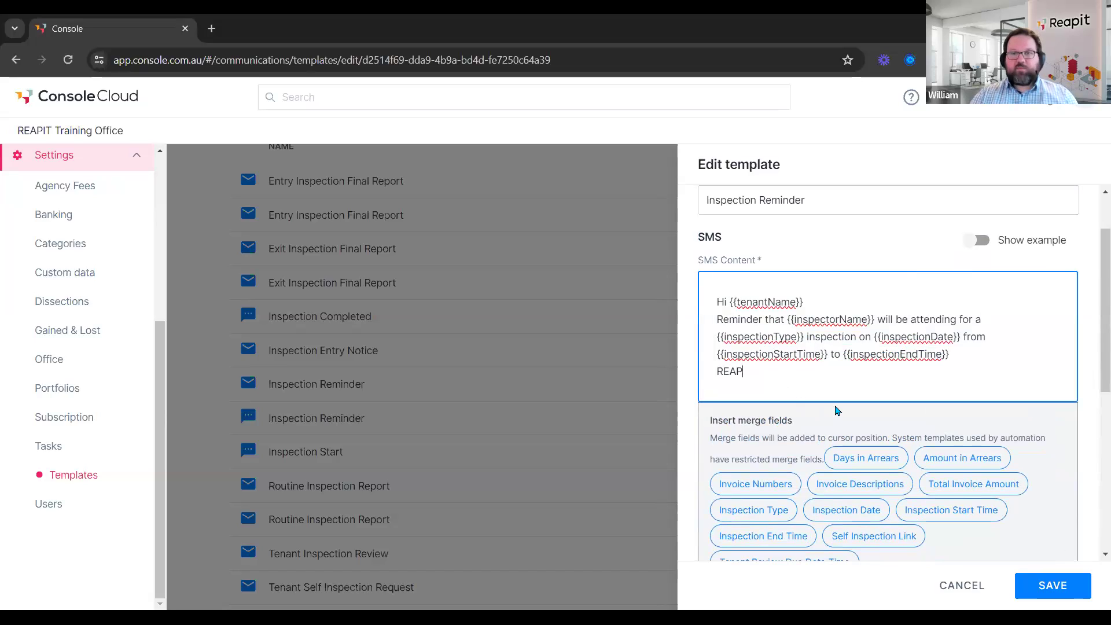
text(IT Realt)
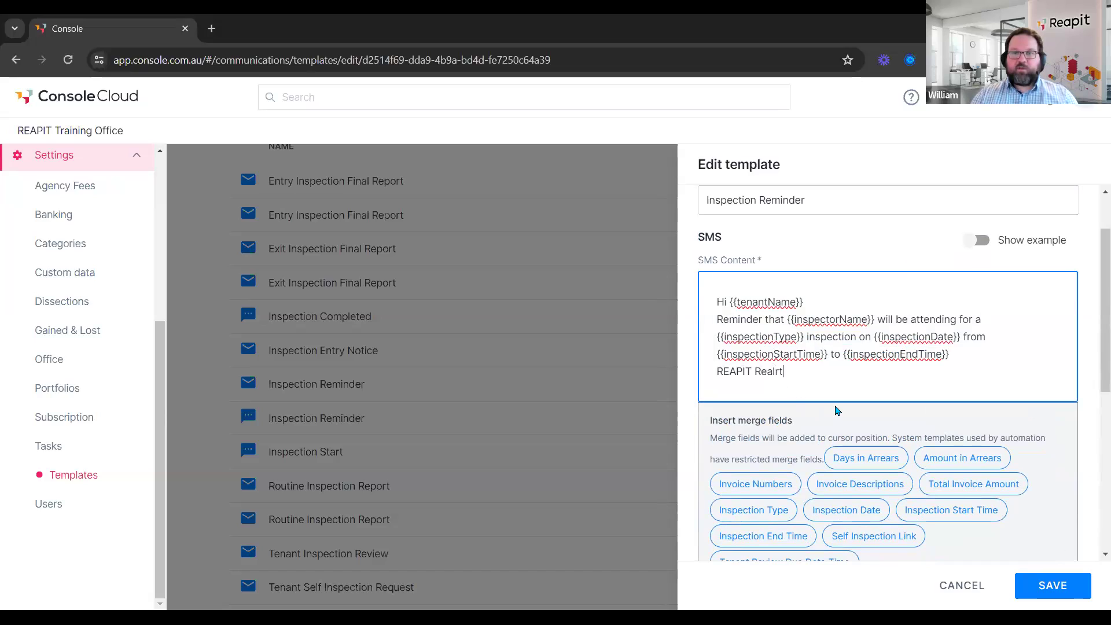
key(BackSpace)
key(BackSpace)
key(BackSpace)
key(BackSpace)
key(BackSpace)
key(BackSpace)
key(BackSpace)
key(BackSpace)
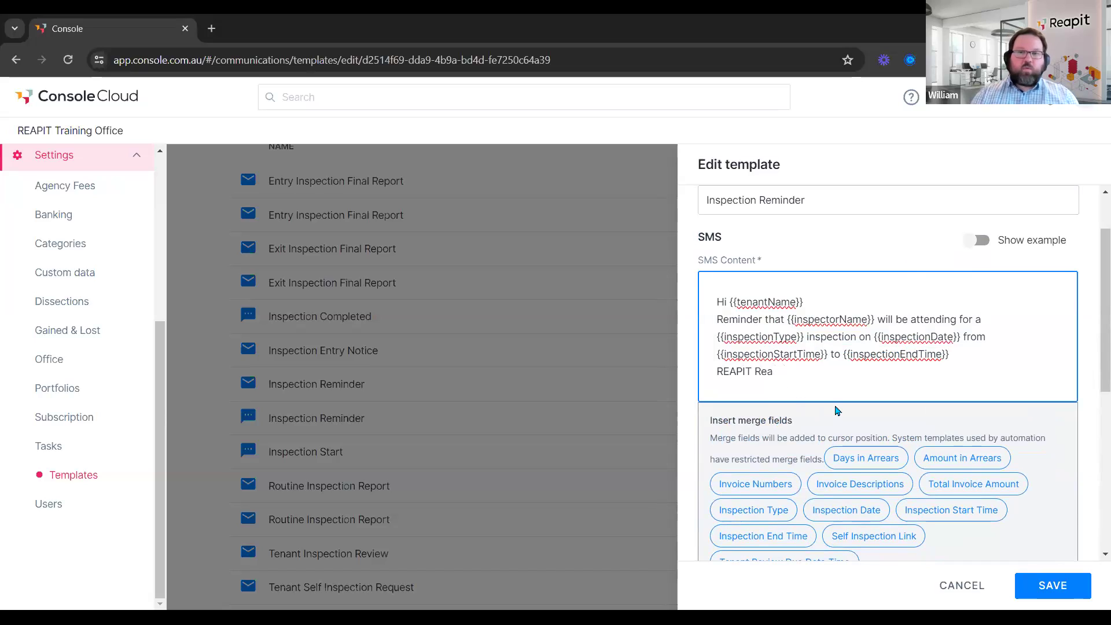
key(BackSpace)
key(BackSpace)
key(BackSpace)
key(BackSpace)
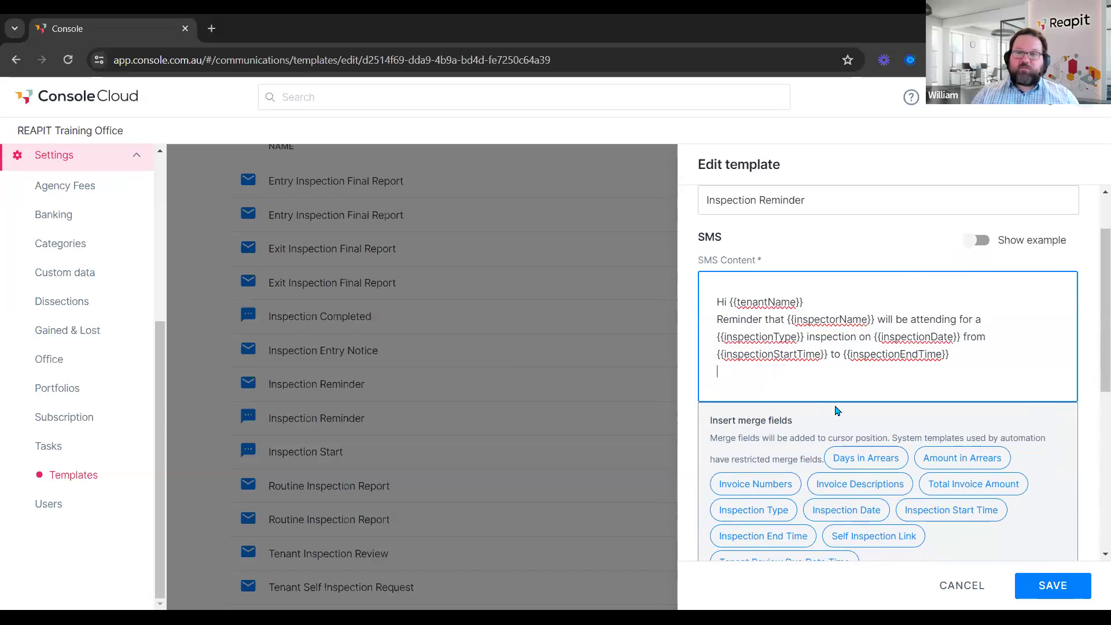
Step: Insert the Property Manager merge field on the SMS content's last line, save the template and close its preview
scroll(845, 431, down, 1)
scroll(846, 434, down, 4)
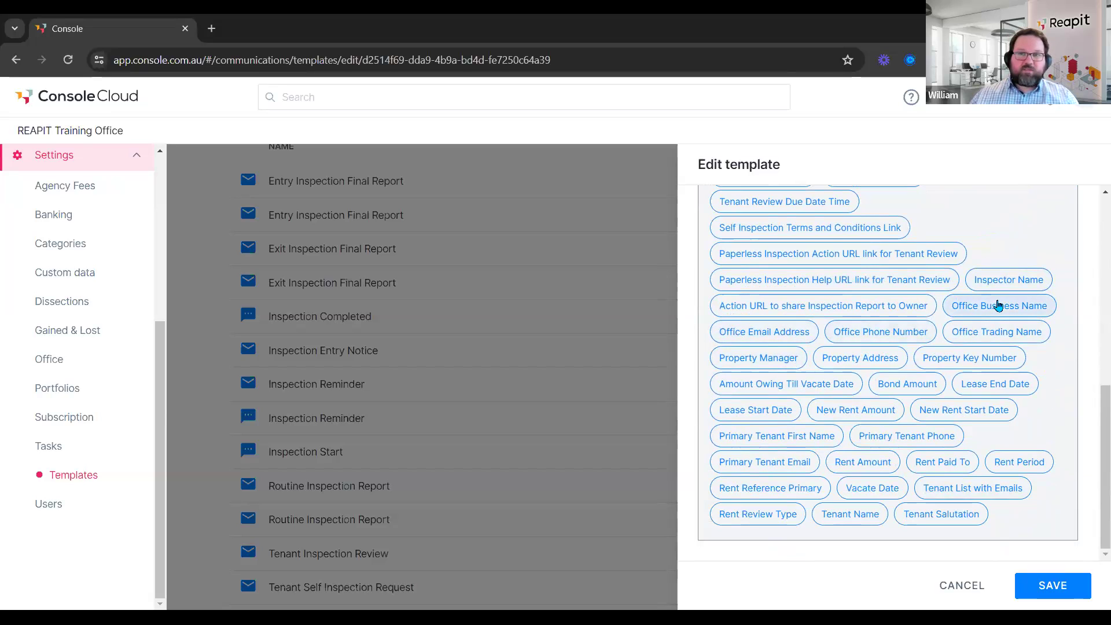
click(765, 359)
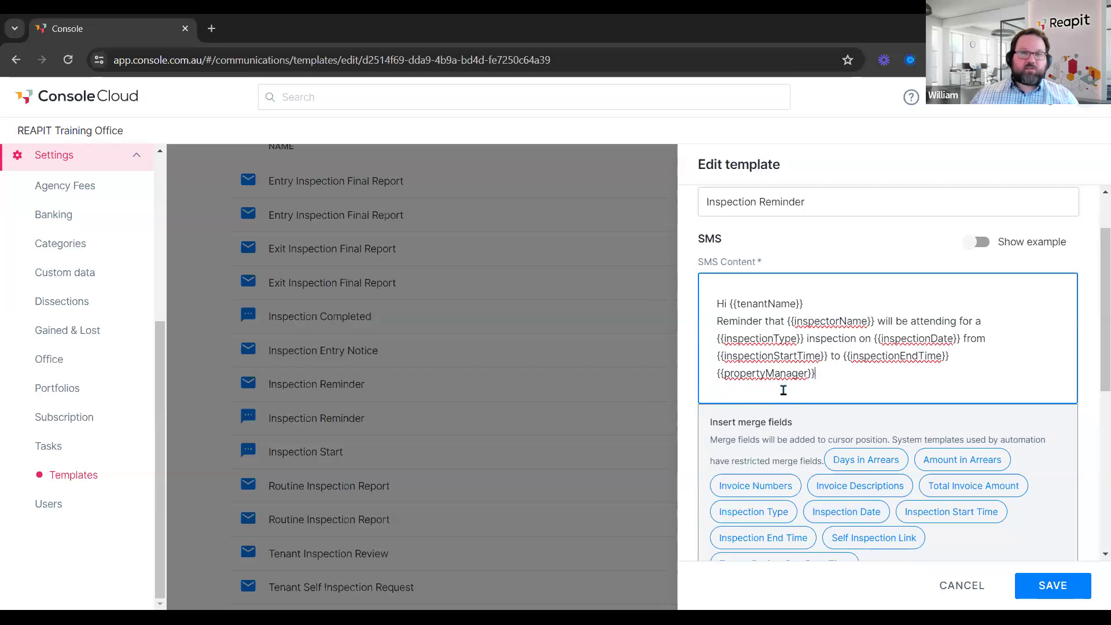
click(1068, 594)
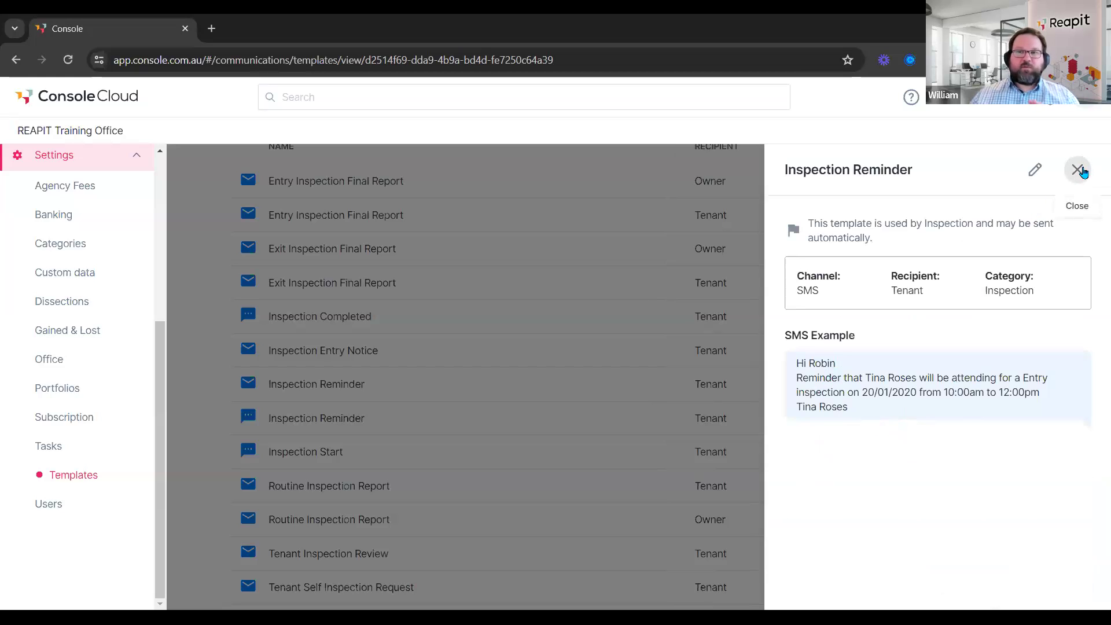
key(Escape)
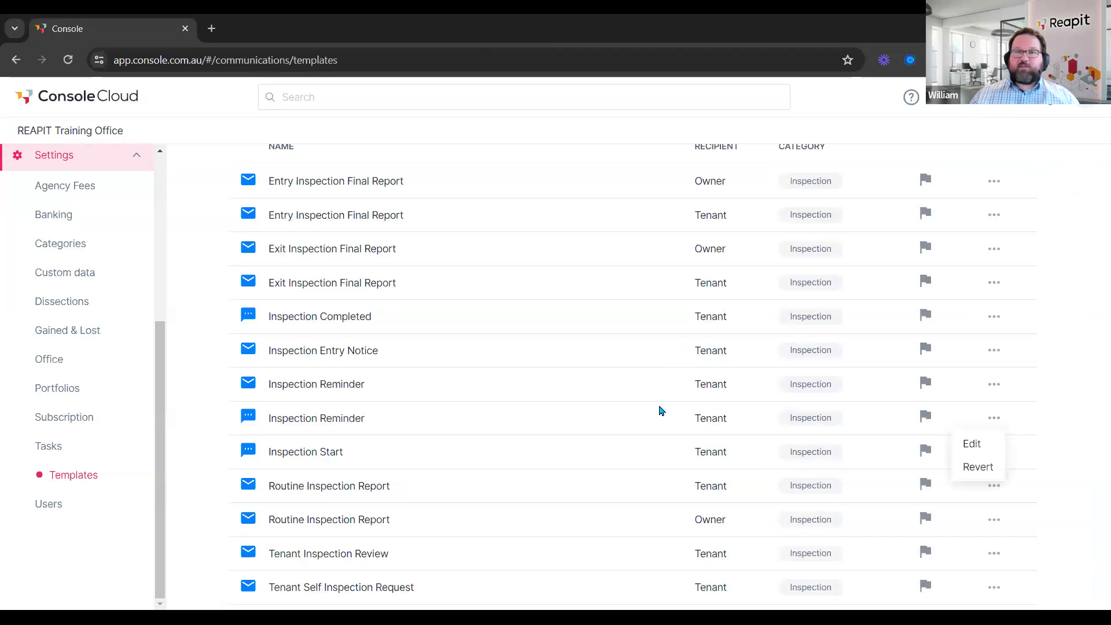
Step: Review the Edit and Revert options of the SMS Inspection Reminder template without applying either
click(1056, 416)
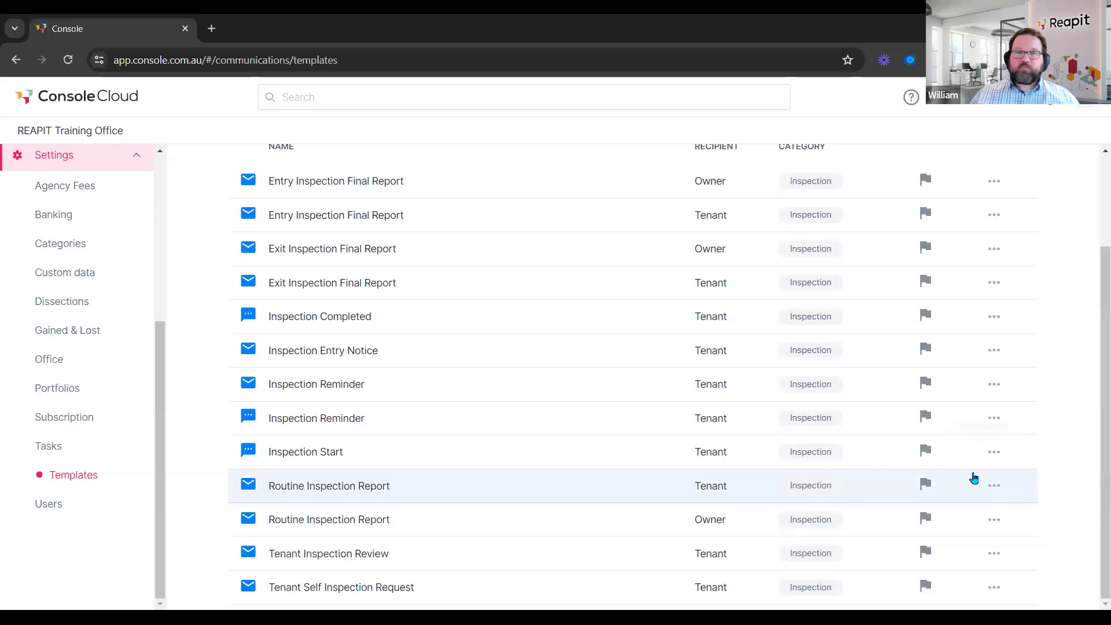
click(992, 421)
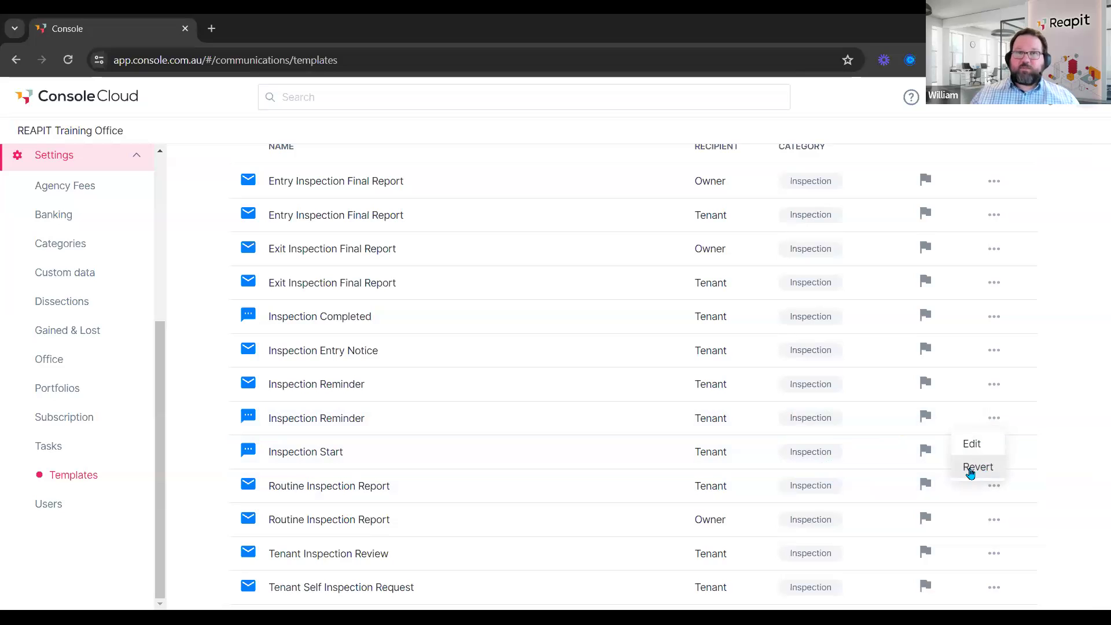
click(1057, 377)
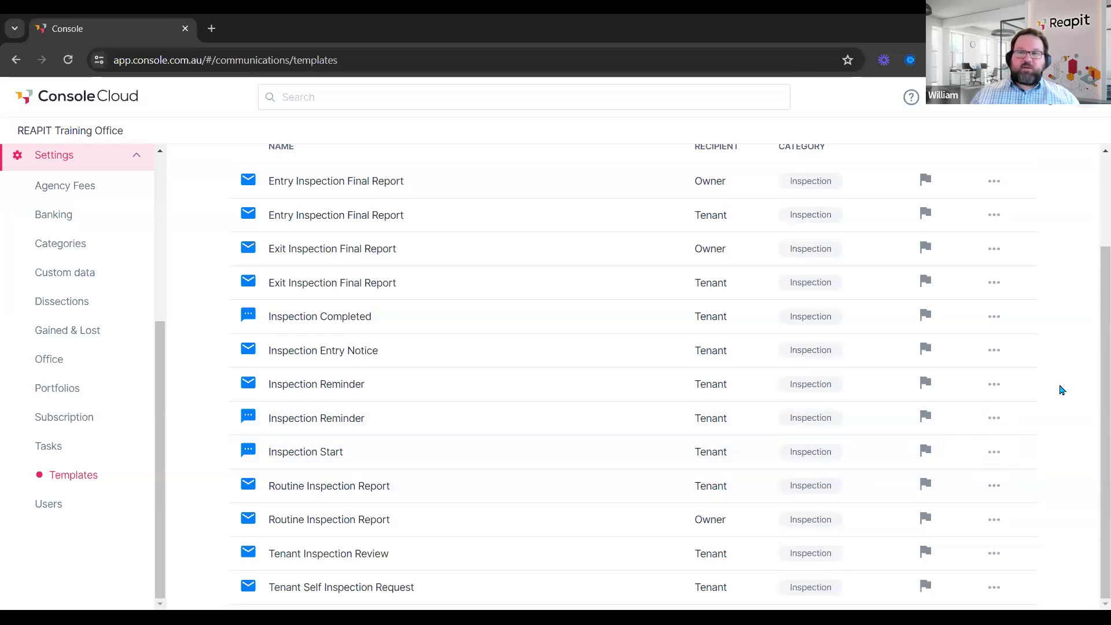
Step: Switch from the Templates list to the Recap slide of the presentation
scroll(1063, 391, up, 2)
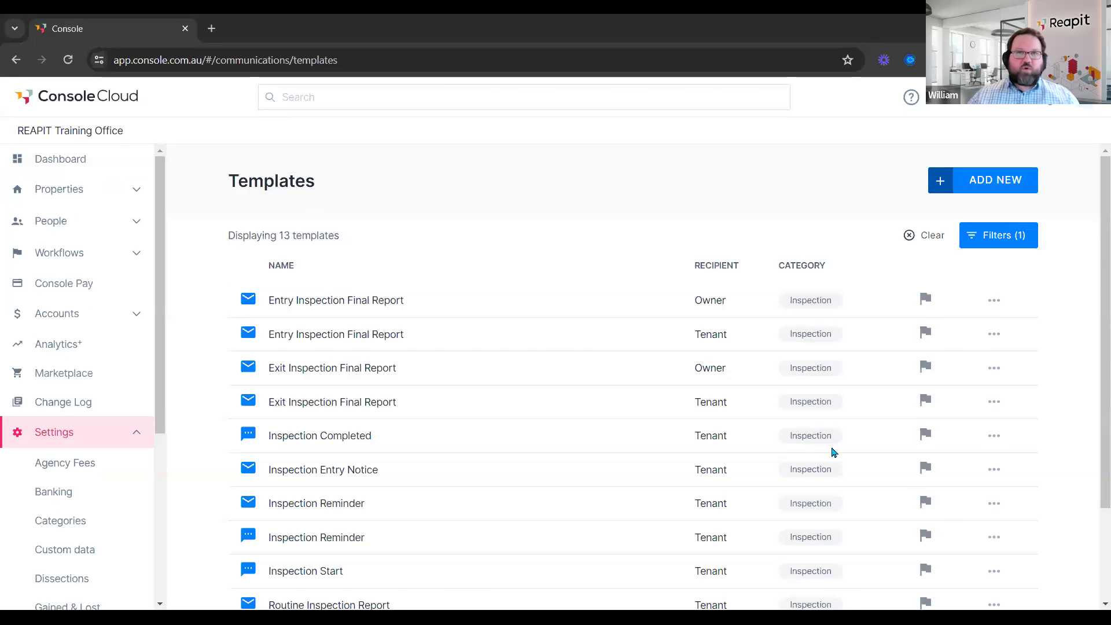
key(alt+Tab)
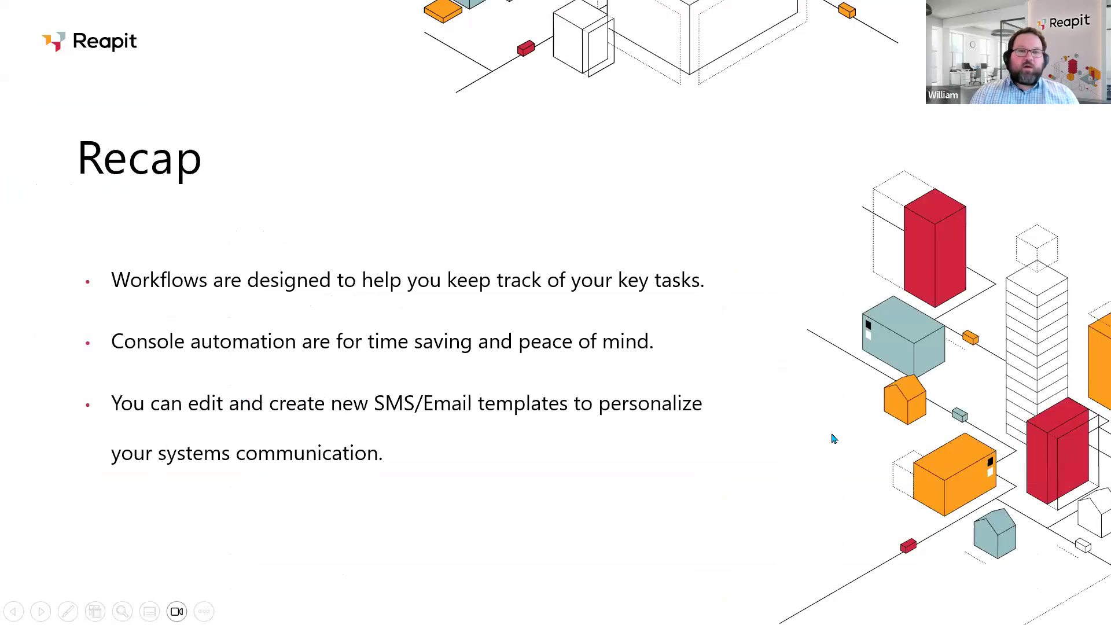